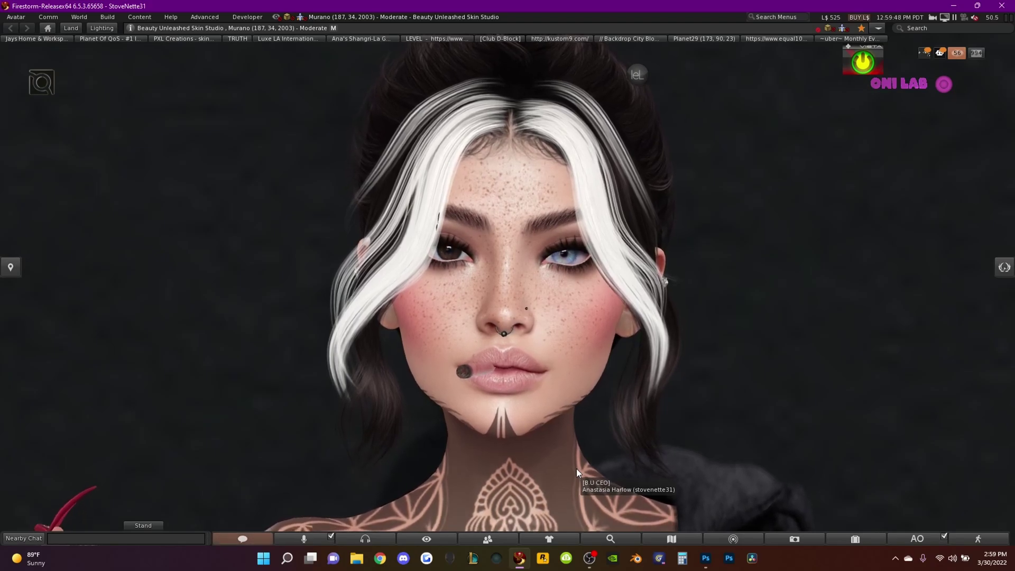
scroll(577, 469, up, 3)
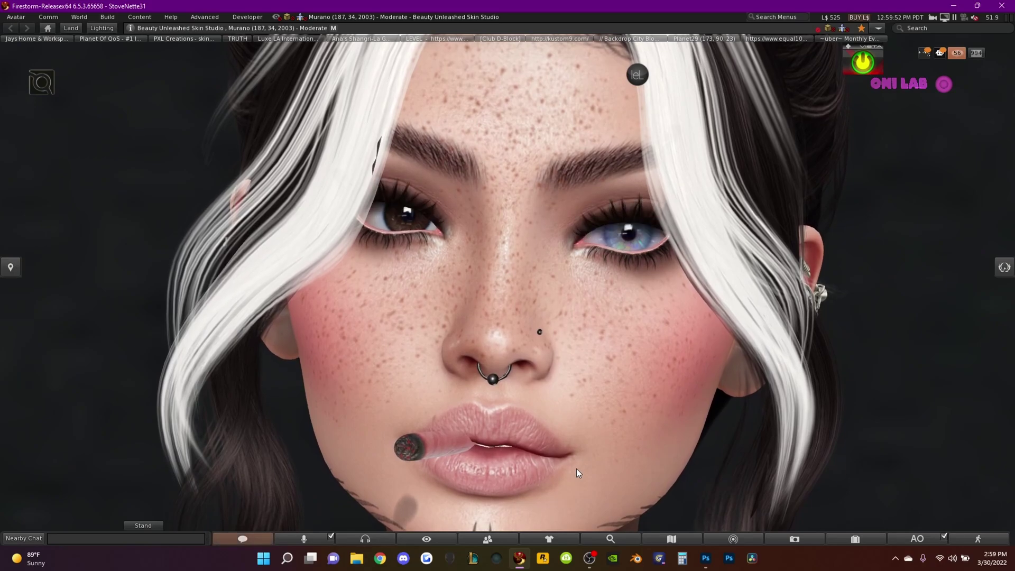
scroll(626, 420, down, 3)
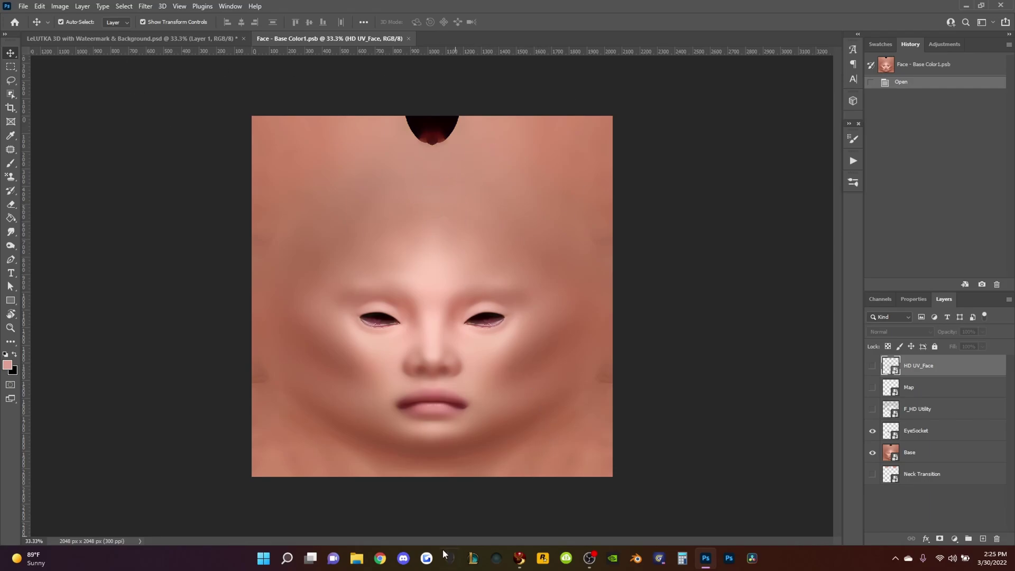
- Group the overlay layers above Base, including Neck Transition, into Group 1
shift+click(954, 441)
ctrl+click(952, 476)
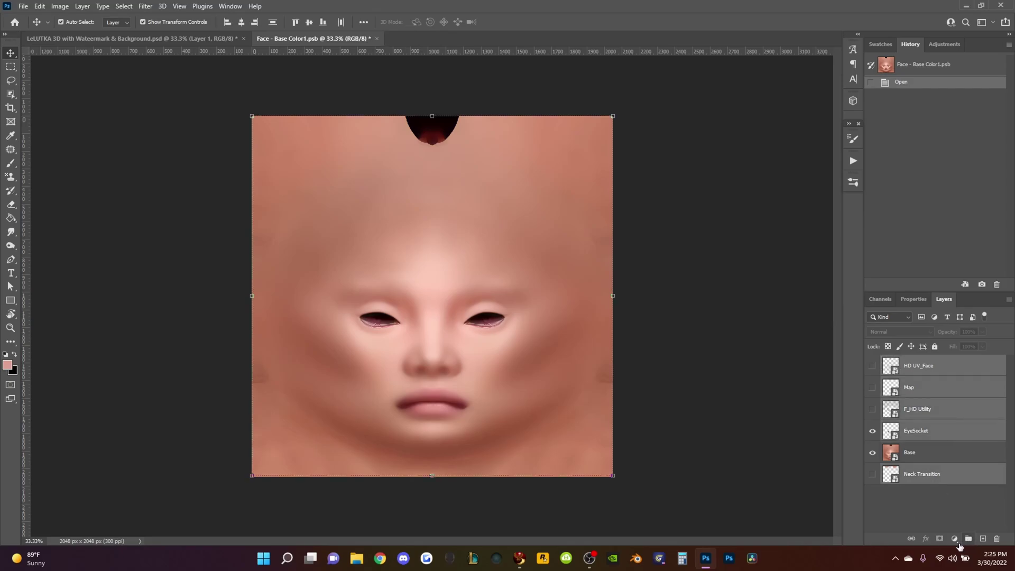
click(968, 539)
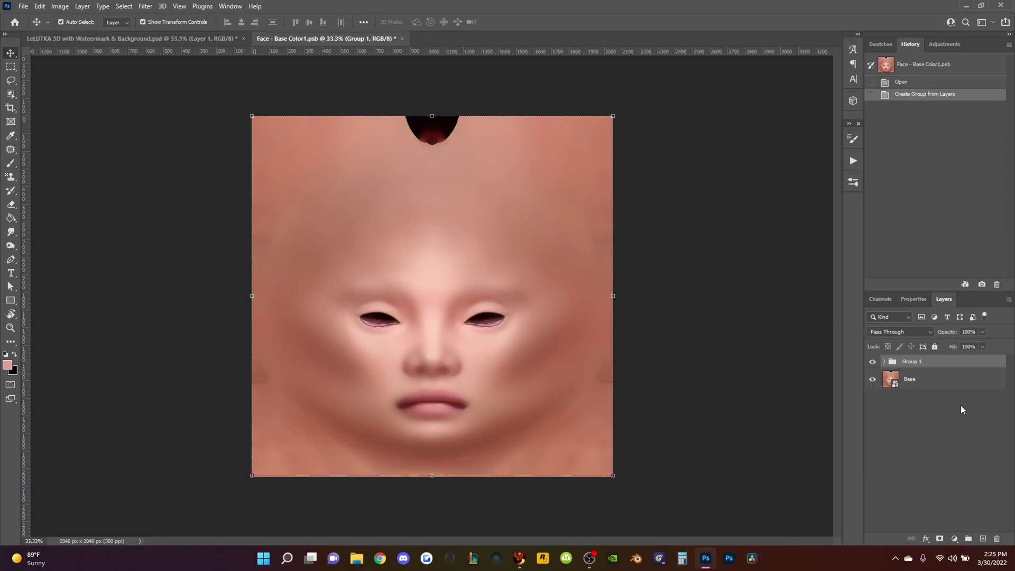
click(872, 362)
click(872, 362)
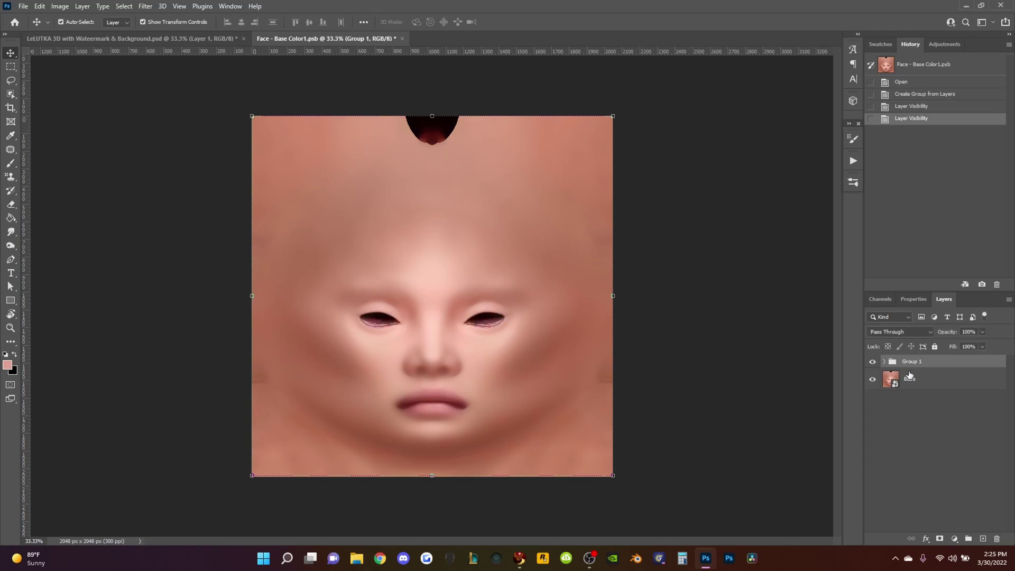
- Add an empty Layer 1 above the group, zoom to 50%, and choose the Small Freckles brush
click(982, 539)
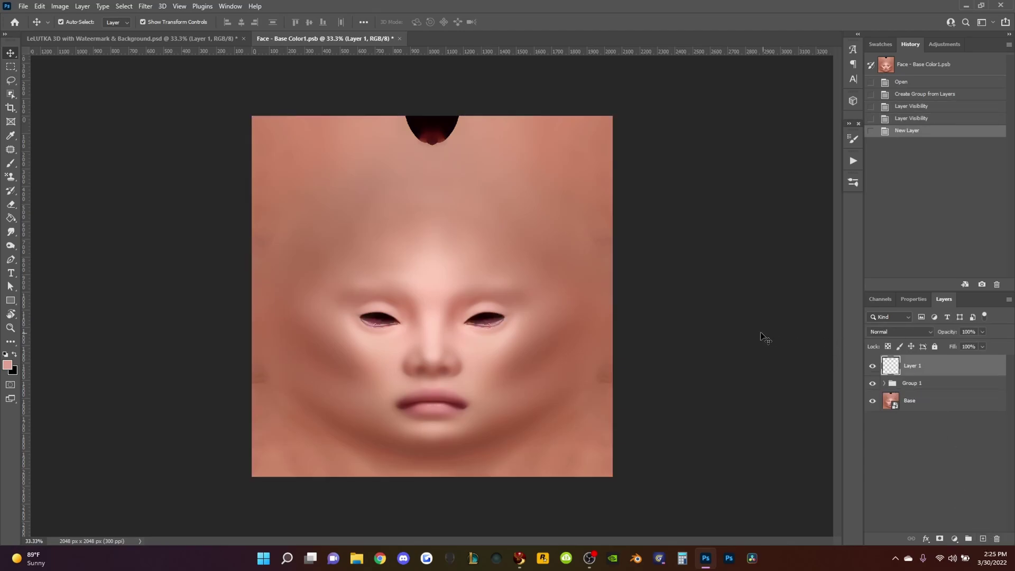
click(435, 297)
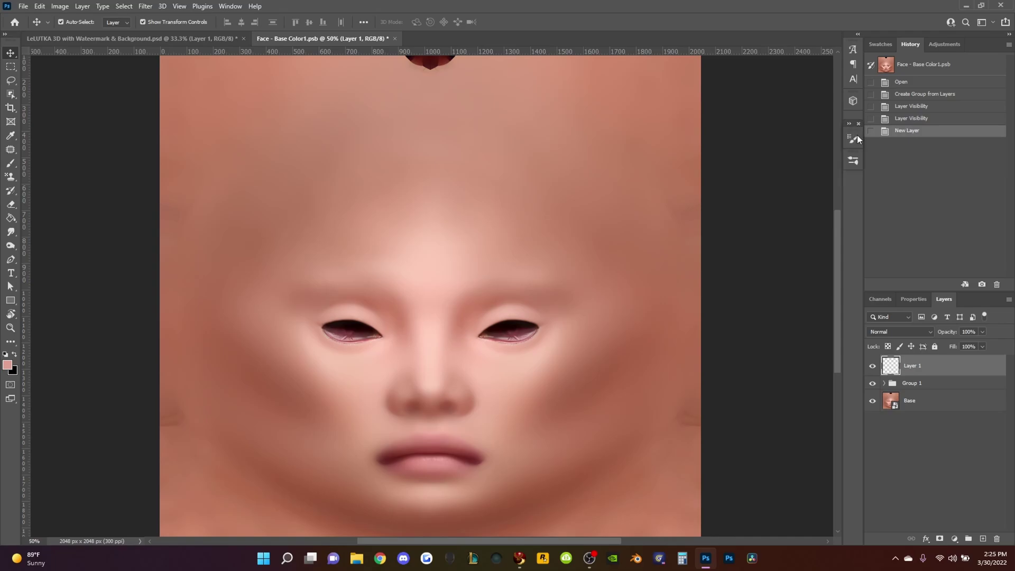
click(859, 169)
scroll(728, 297, up, 3)
scroll(728, 298, up, 2)
scroll(729, 297, up, 2)
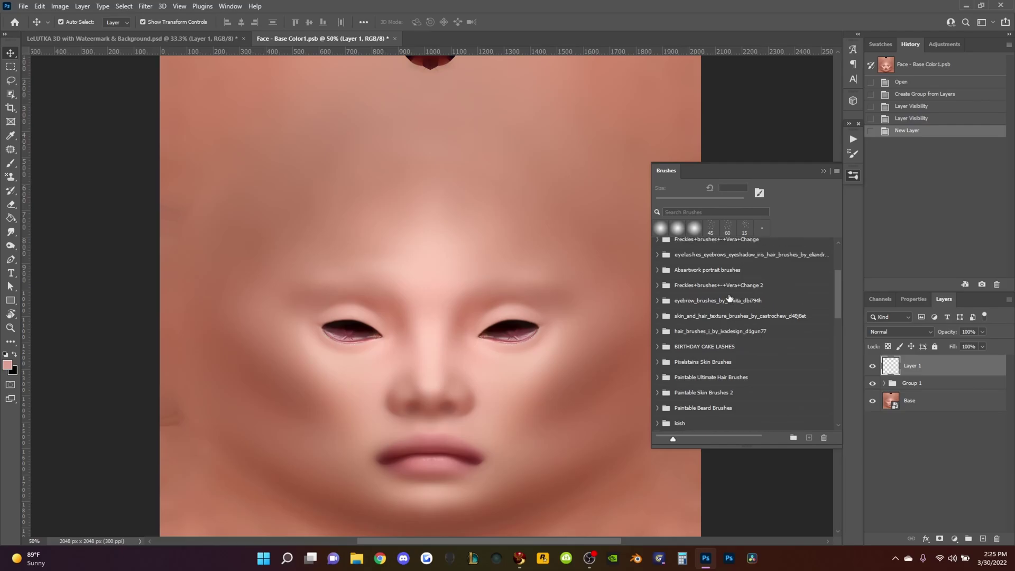
scroll(741, 295, up, 2)
click(669, 267)
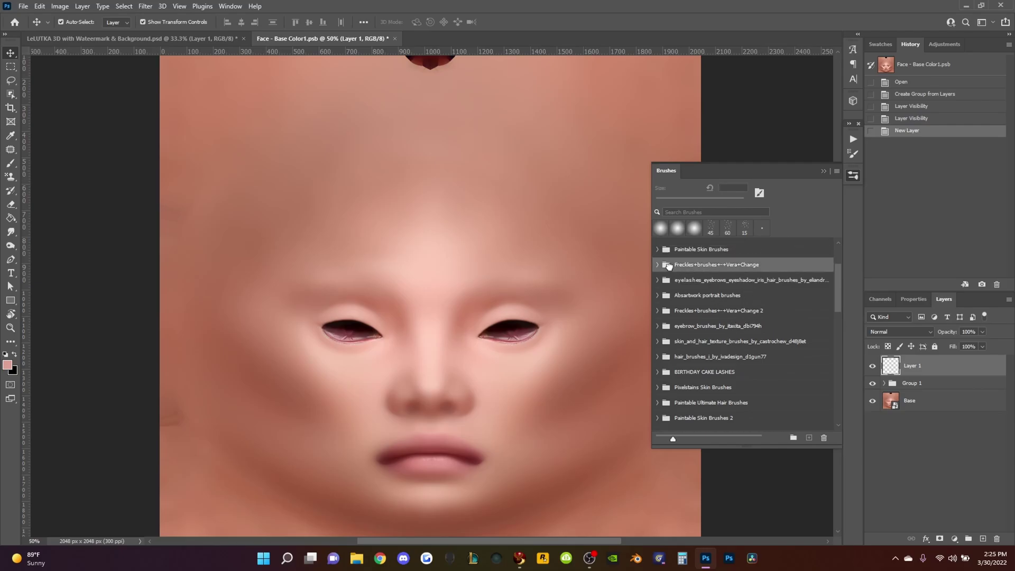
click(657, 265)
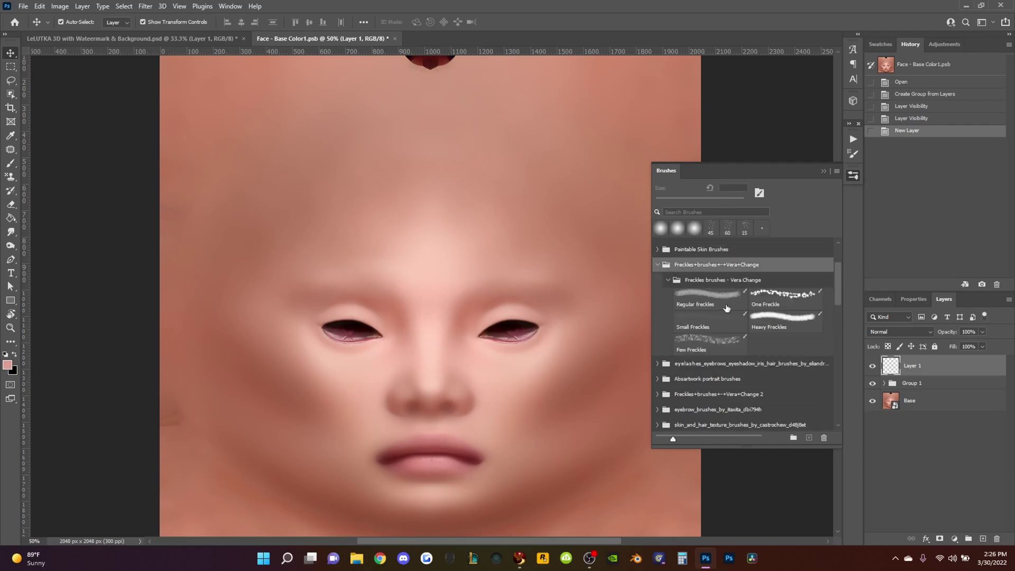
click(720, 326)
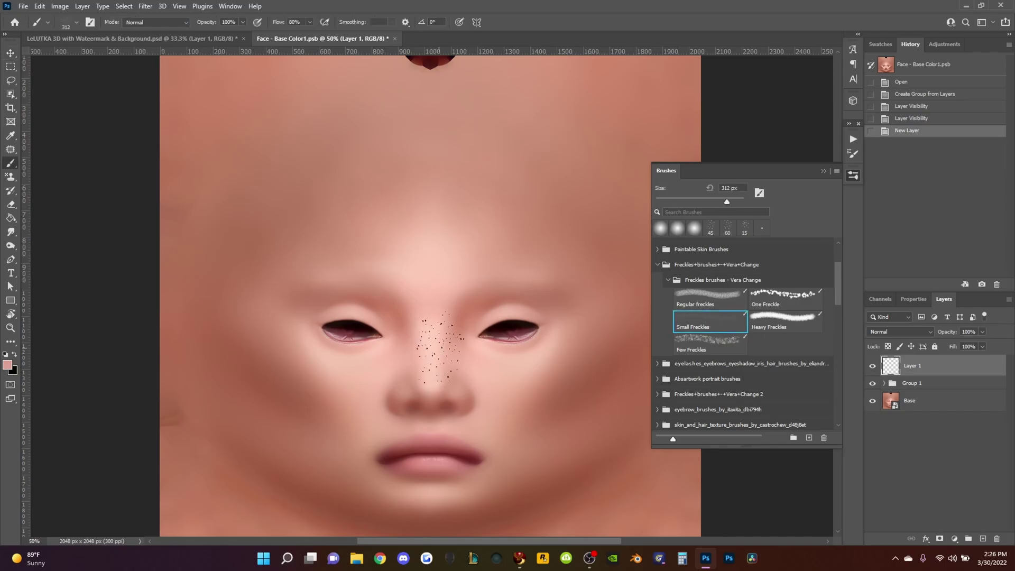
click(703, 353)
click(704, 324)
- Set the foreground colour to white and return to the Brush tool
click(824, 171)
click(323, 397)
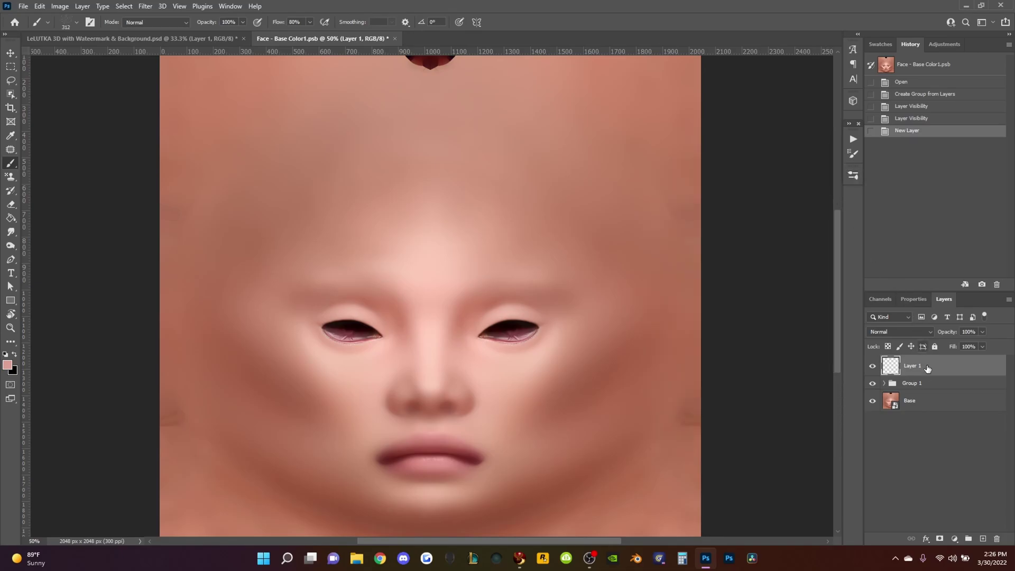
key(i)
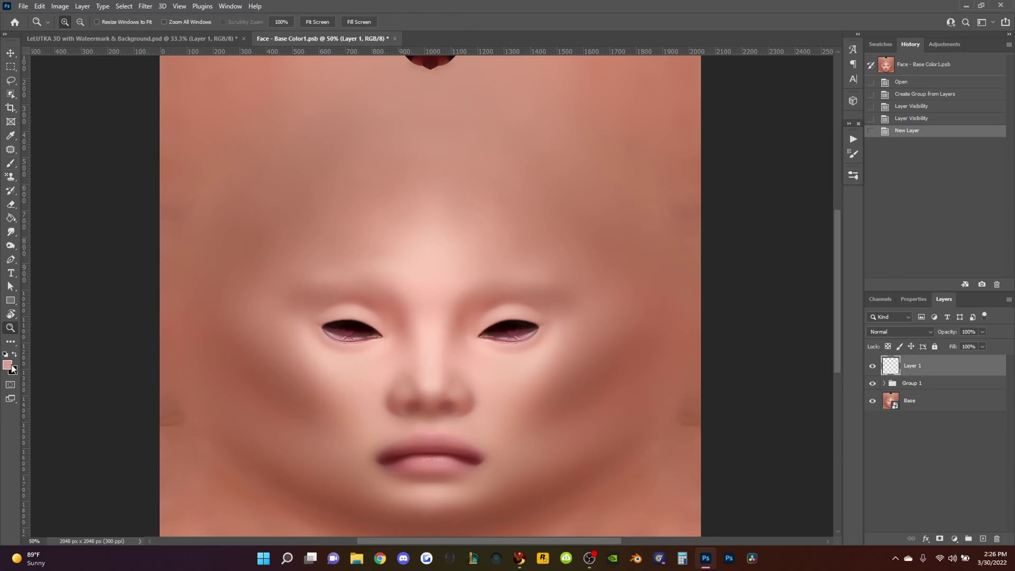
click(8, 364)
click(942, 215)
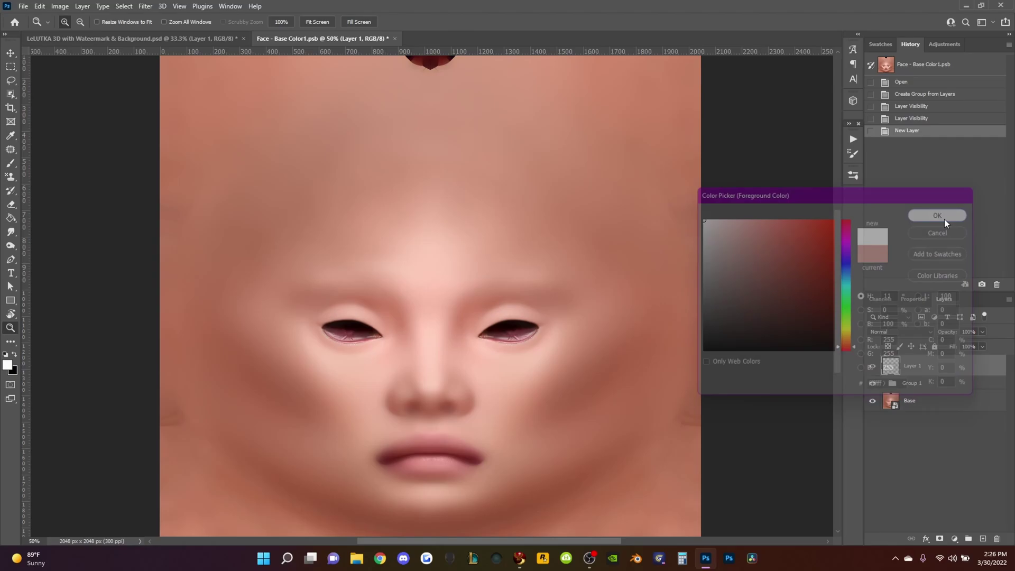
key(z)
key(b)
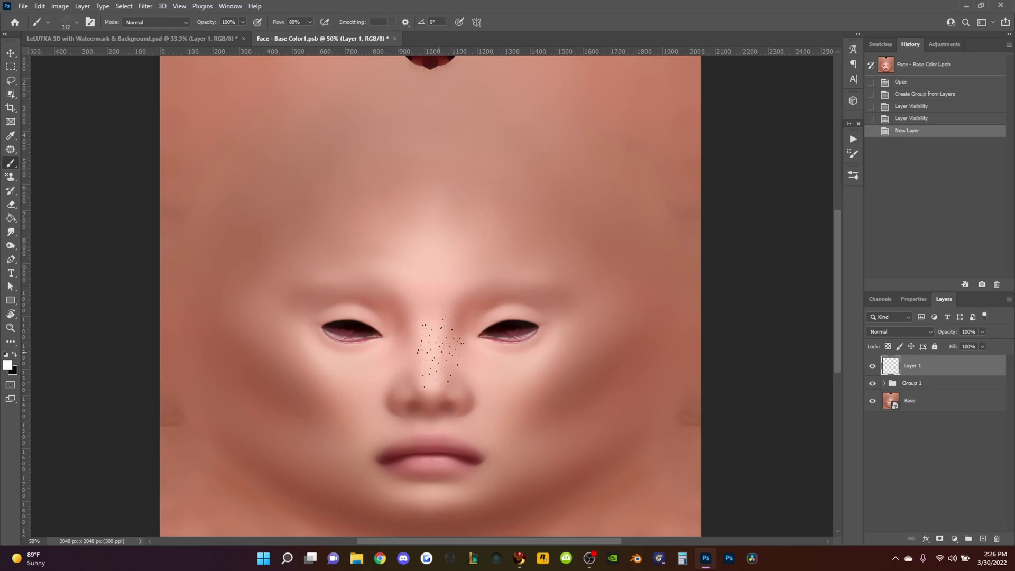
- Enlarge the brush to 500 px and stamp white freckles over the nose, left cheek and forehead
key(bracketright)
key(bracketright)
scroll(476, 292, down, 1)
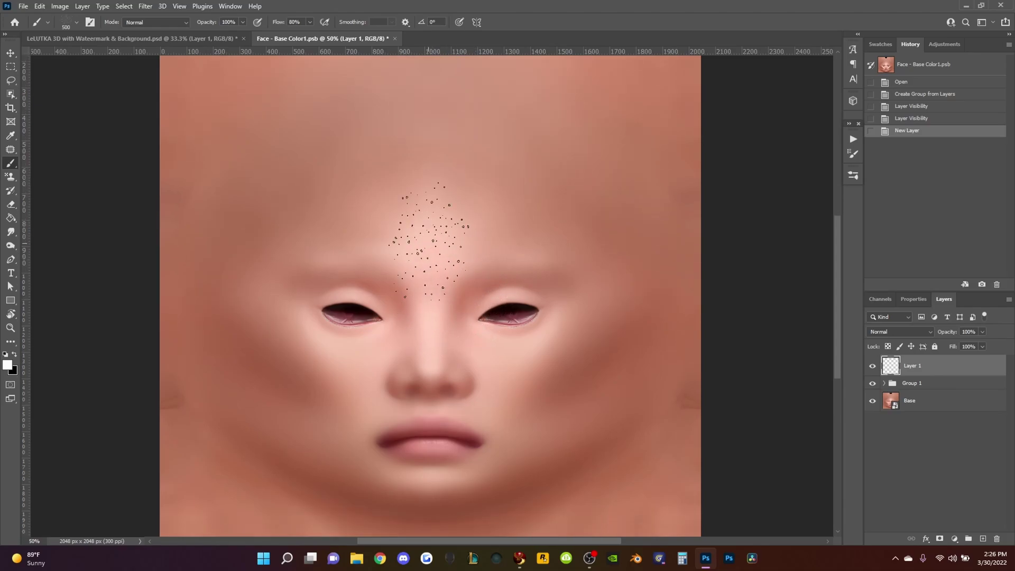
click(434, 285)
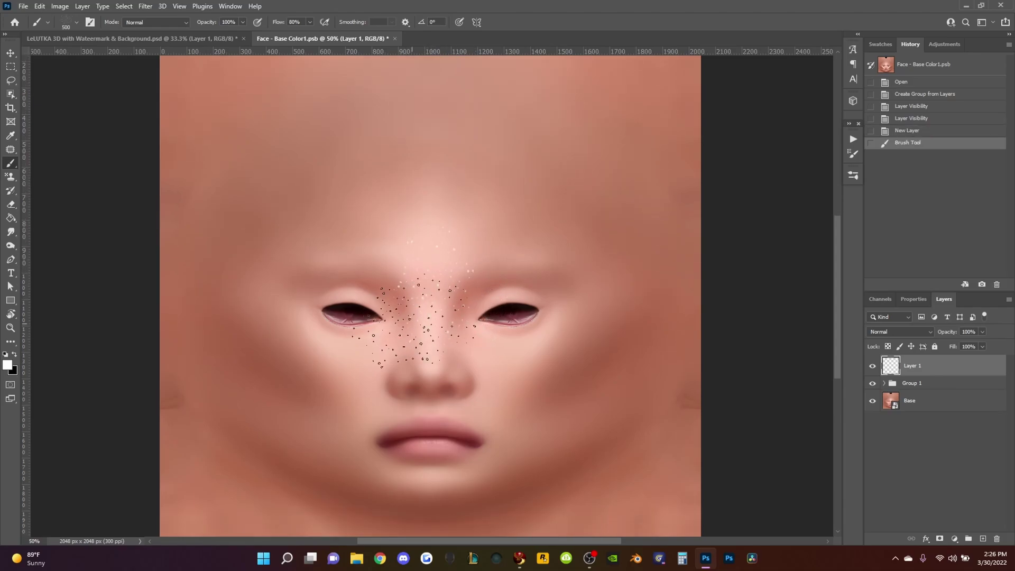
key(ctrl+z)
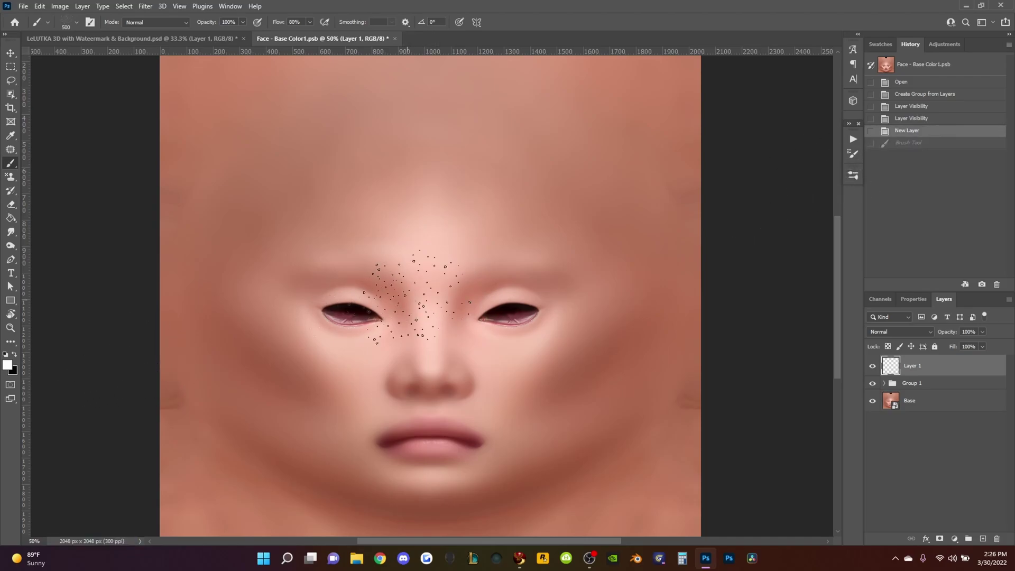
click(426, 311)
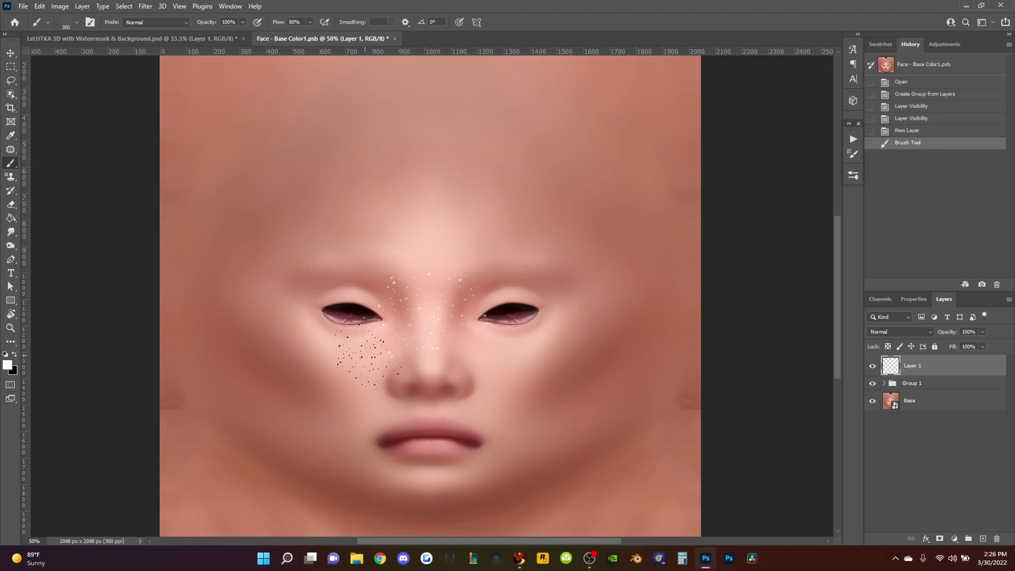
click(361, 357)
click(310, 334)
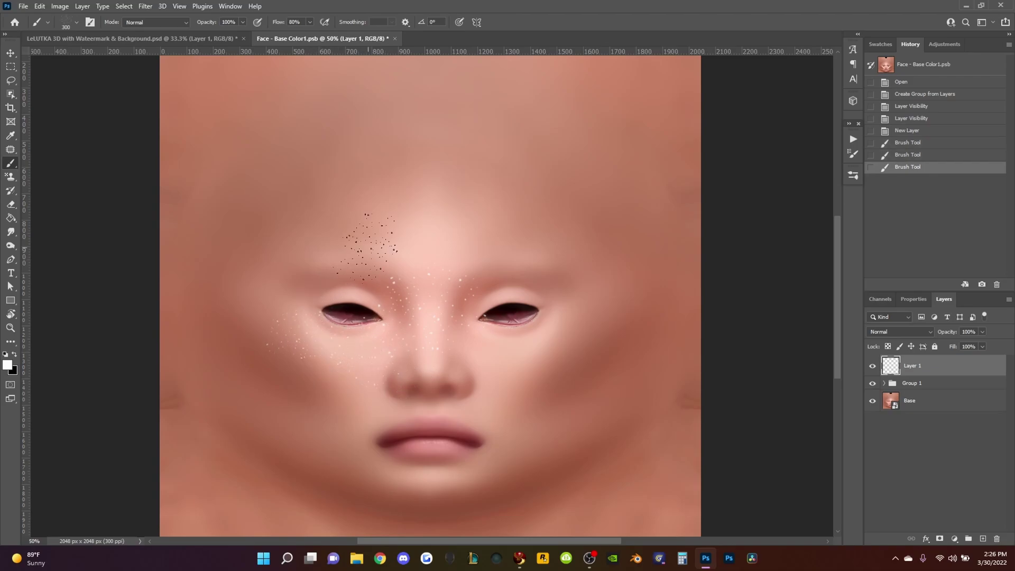
click(416, 230)
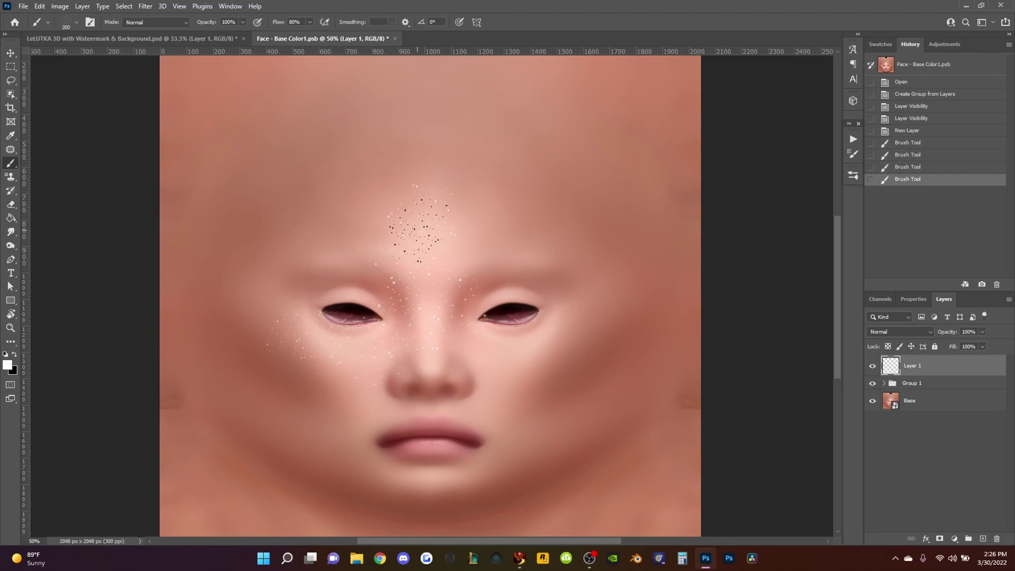
click(349, 239)
click(281, 277)
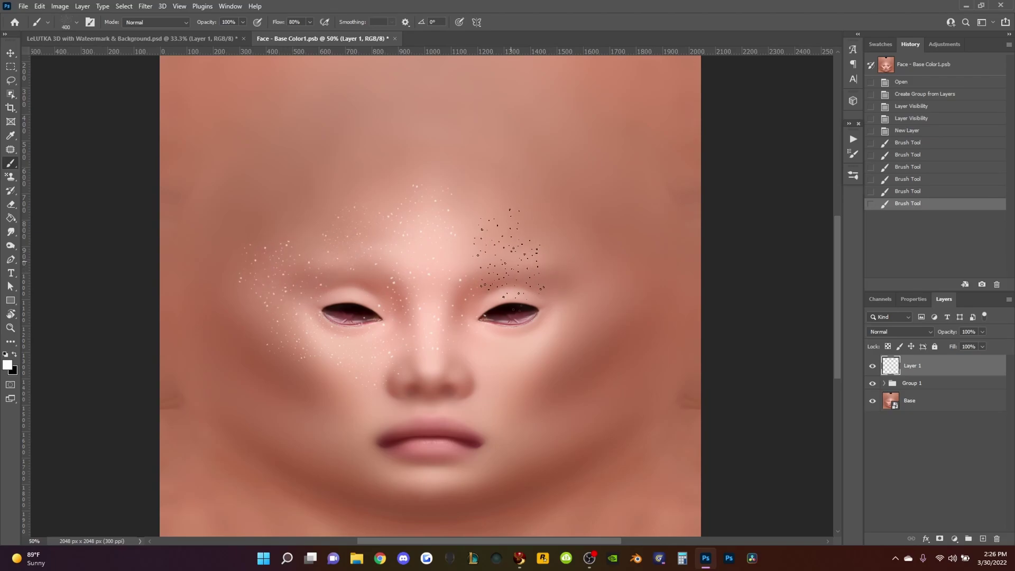
click(334, 287)
click(333, 226)
click(349, 254)
- With a smaller brush, stamp freckles on the forehead, under the right eye and across the right cheek
key(bracketleft)
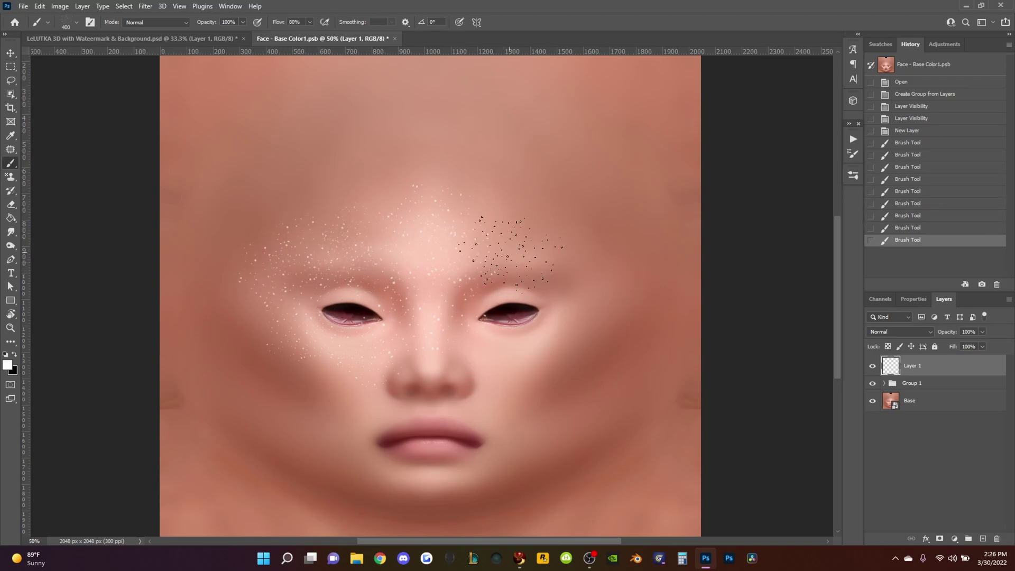
click(508, 250)
click(510, 340)
click(500, 353)
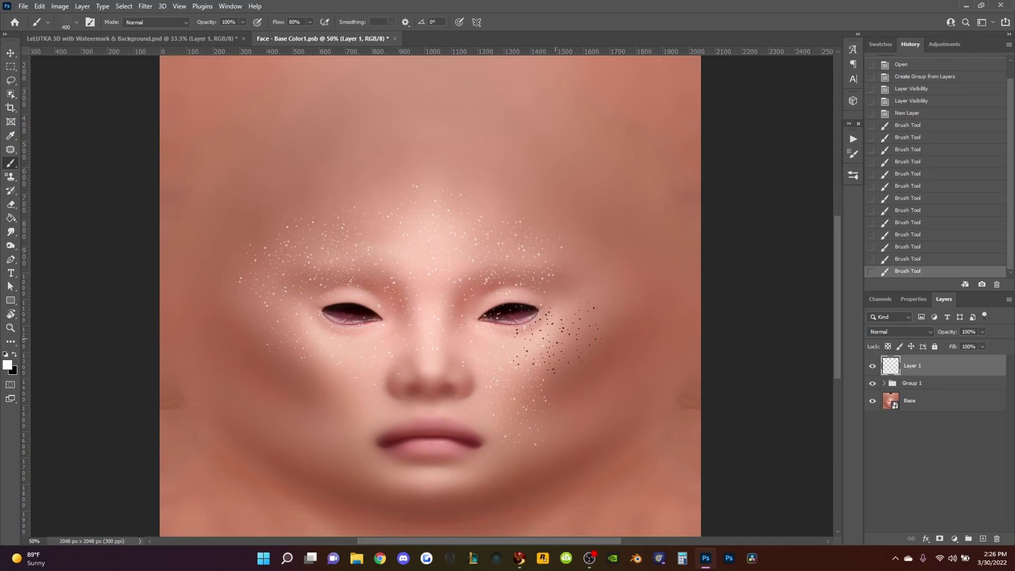
click(579, 306)
click(586, 358)
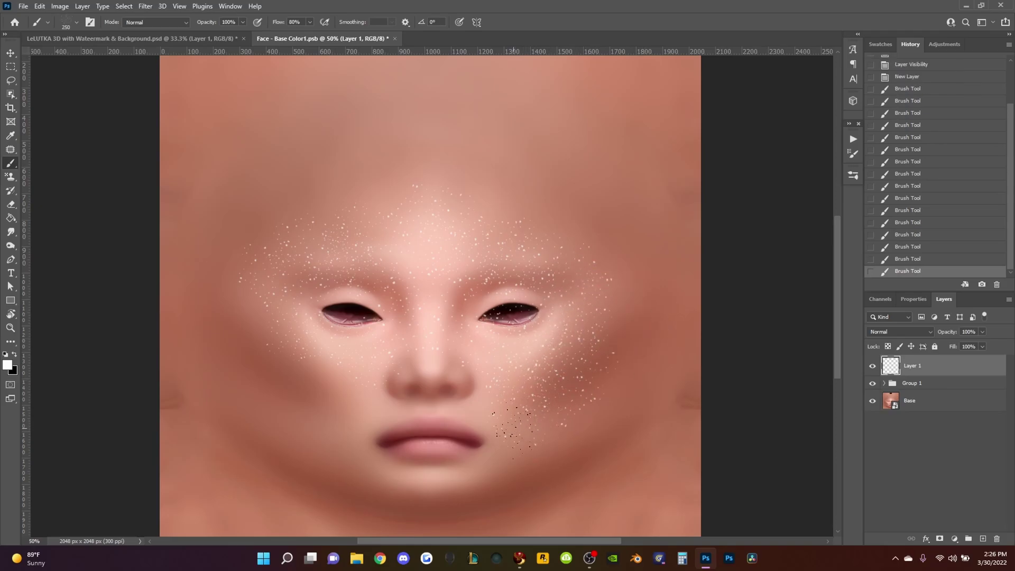
click(512, 429)
click(524, 413)
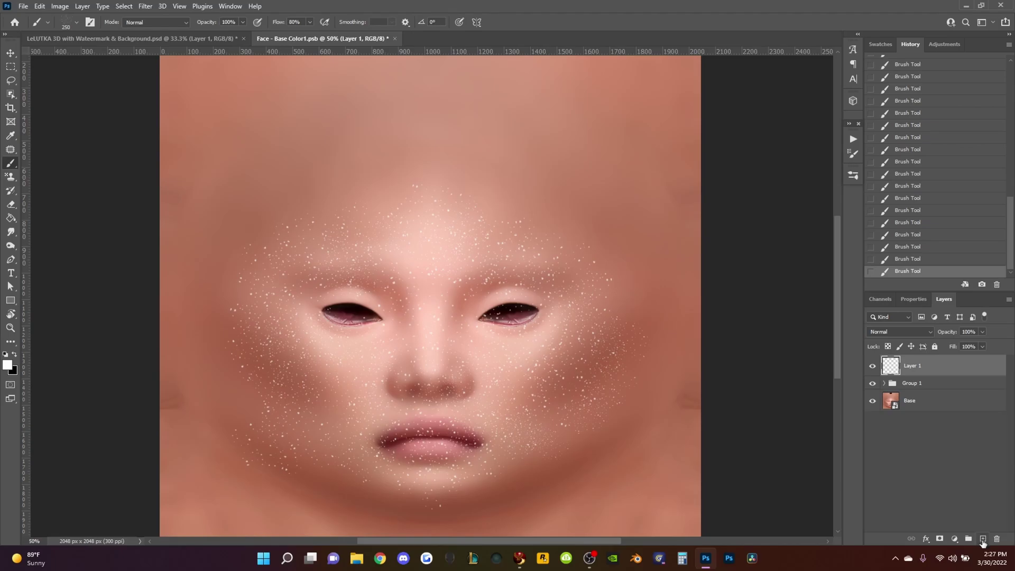
- Add Layer 2 and choose the Regular Freckles brush preset
click(983, 539)
click(853, 175)
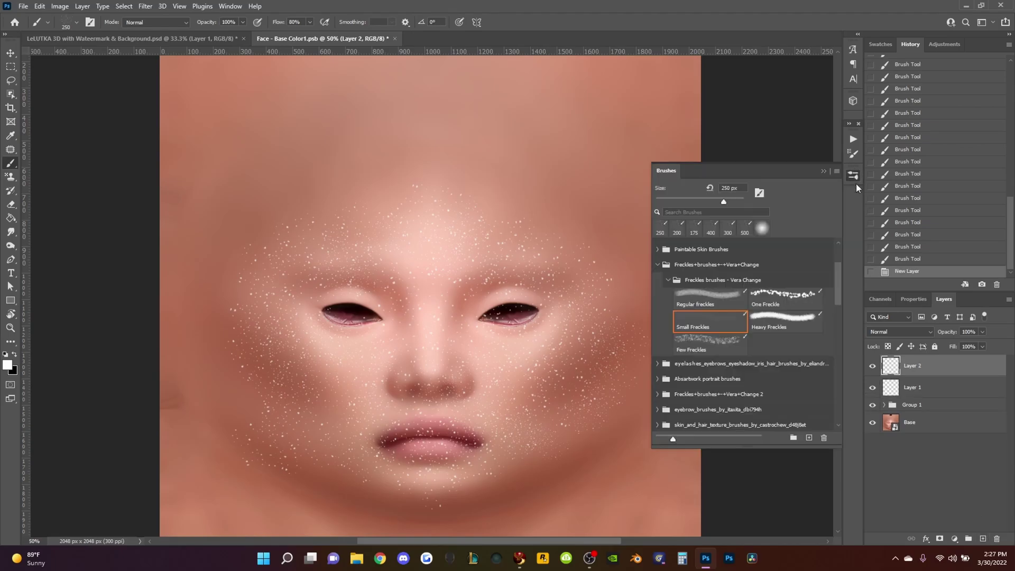
click(696, 300)
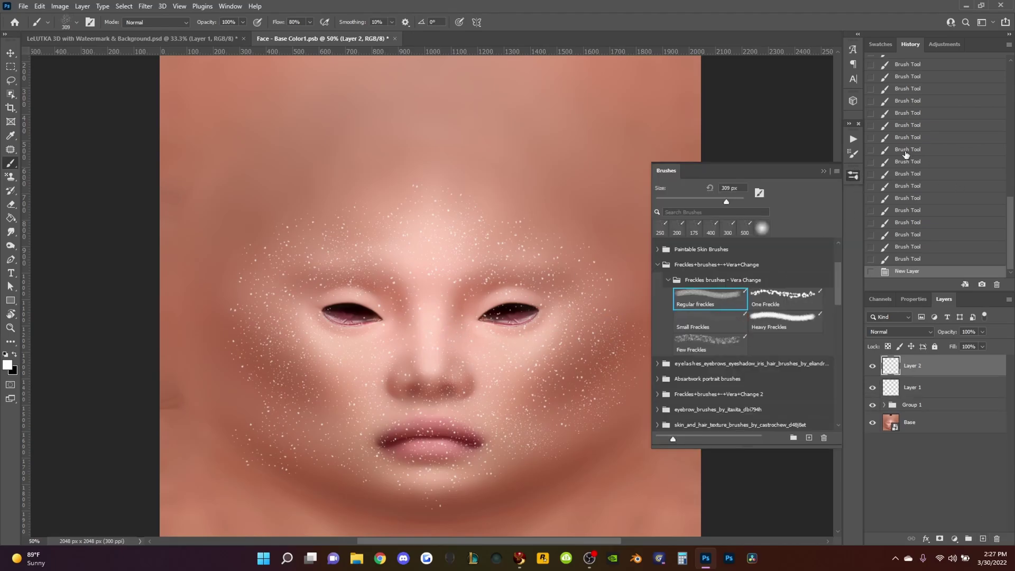
click(822, 171)
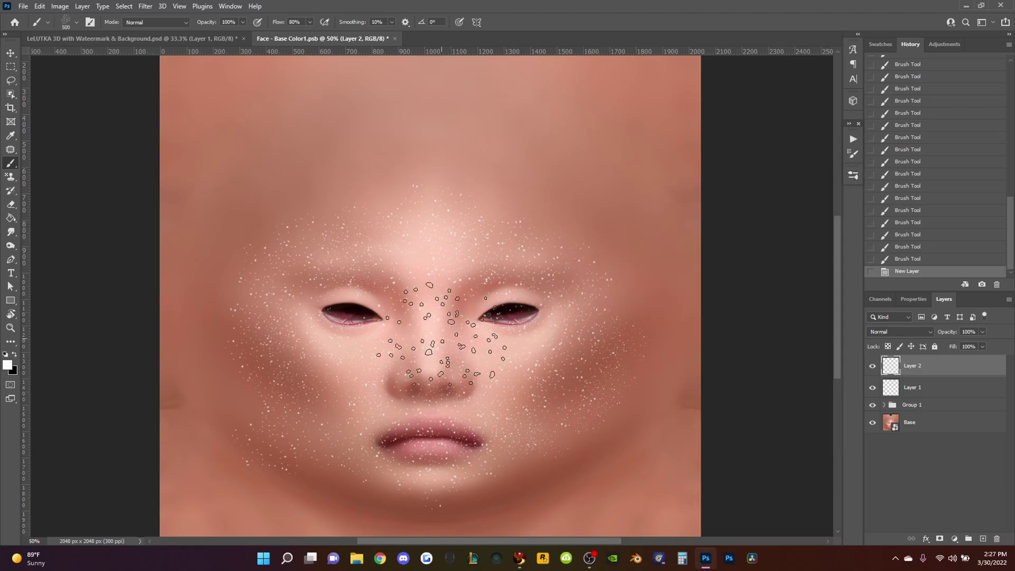
- Paint white freckles across the nose bridge and right cheek
drag(440, 336, 361, 344)
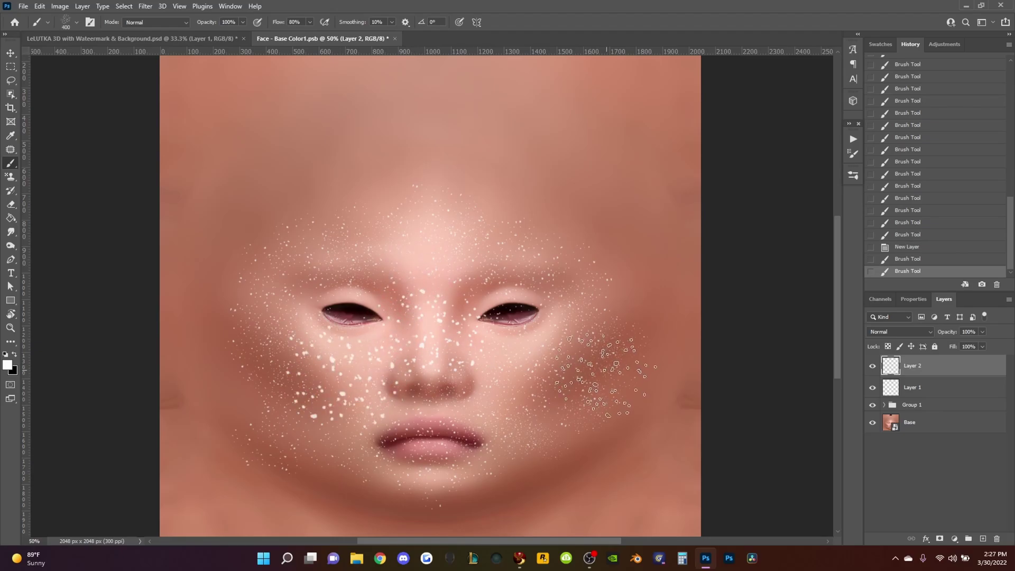
drag(603, 369, 528, 397)
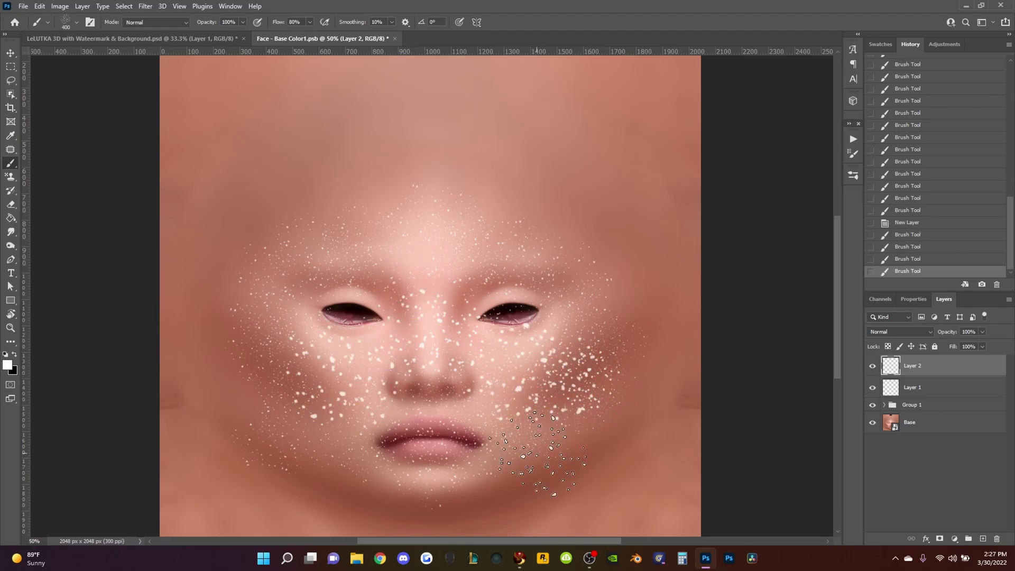
click(539, 448)
drag(568, 325, 588, 349)
mouse_move(468, 238)
mouse_down()
mouse_move(540, 250)
mouse_move(431, 203)
mouse_up()
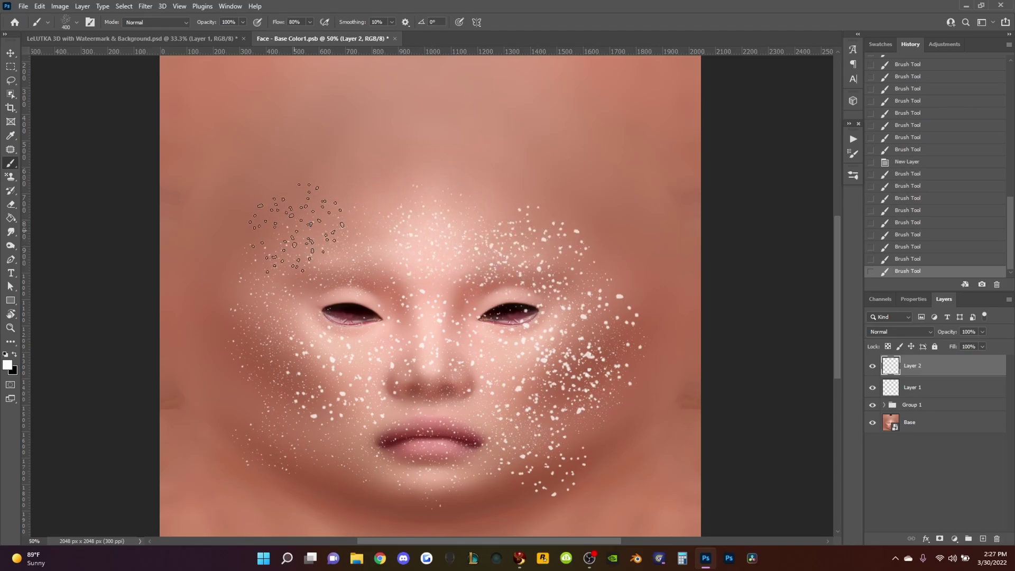
- Paint freckles over the left forehead, left cheek, chin, nose and upper forehead
drag(297, 227, 349, 270)
mouse_move(302, 317)
mouse_down()
mouse_move(278, 372)
mouse_move(294, 397)
mouse_up()
mouse_move(321, 444)
mouse_down()
mouse_move(428, 503)
mouse_move(445, 469)
mouse_up()
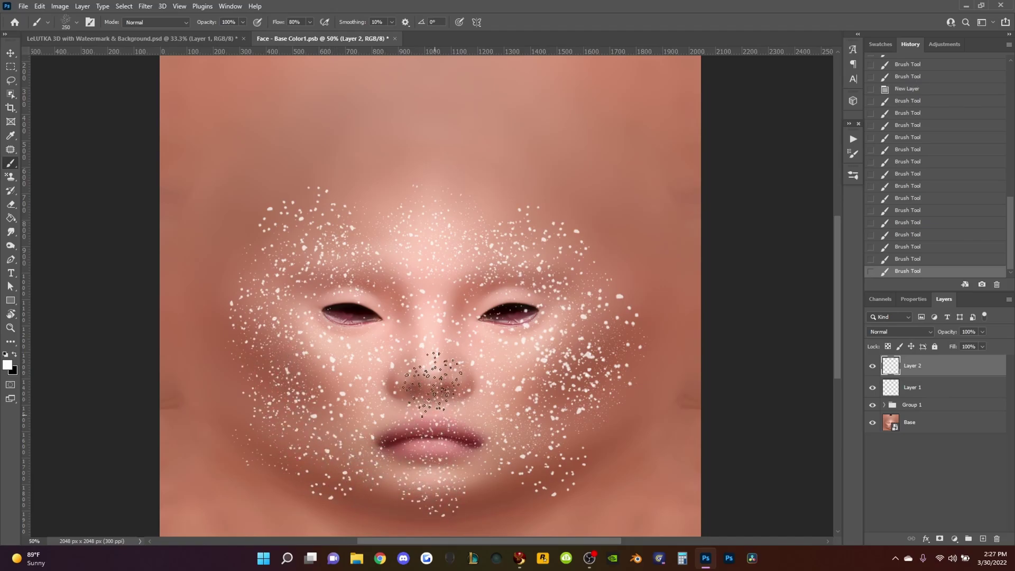
drag(433, 379, 431, 373)
drag(466, 182, 419, 207)
- Add fine speckles on the cheeks with a smaller brush, then fine-tune the brush size
key(bracketleft)
key(bracketleft)
key(bracketleft)
drag(555, 436, 519, 452)
drag(507, 404, 496, 400)
drag(246, 373, 254, 379)
key(bracketright)
key(bracketleft)
key(bracketright)
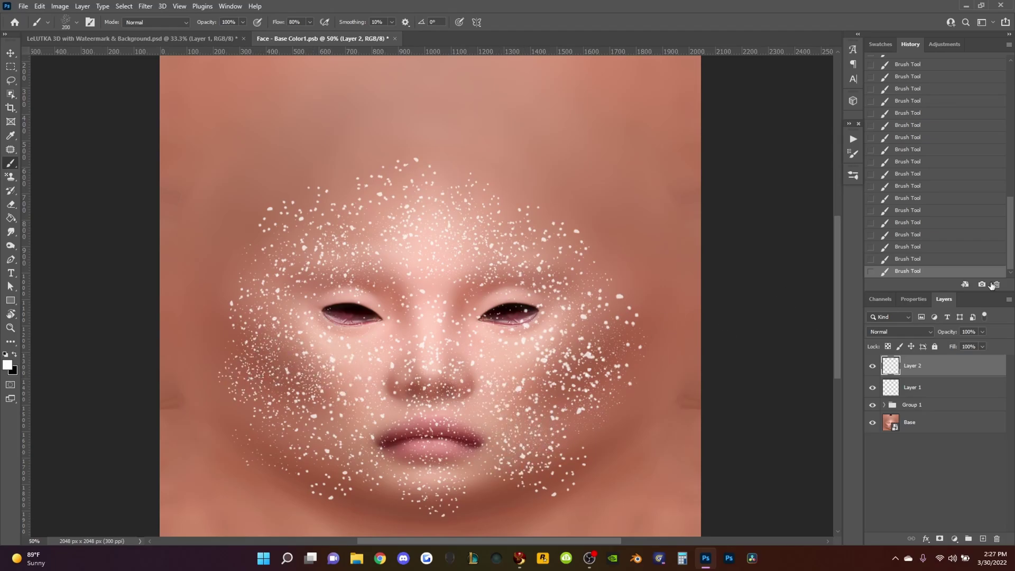
- Hide Layer 2 and give Layer 1 an inverted black mask
click(929, 388)
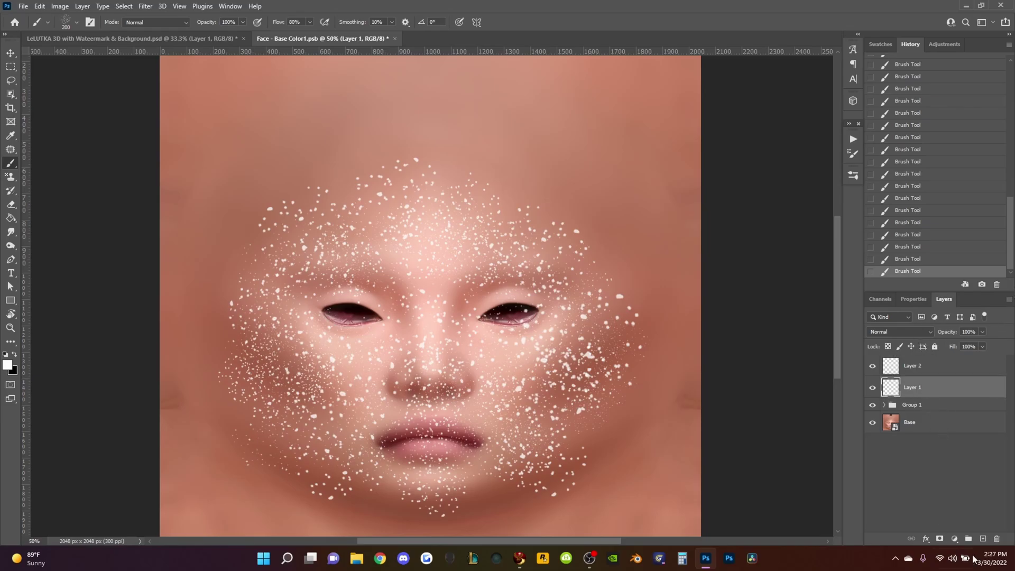
click(872, 366)
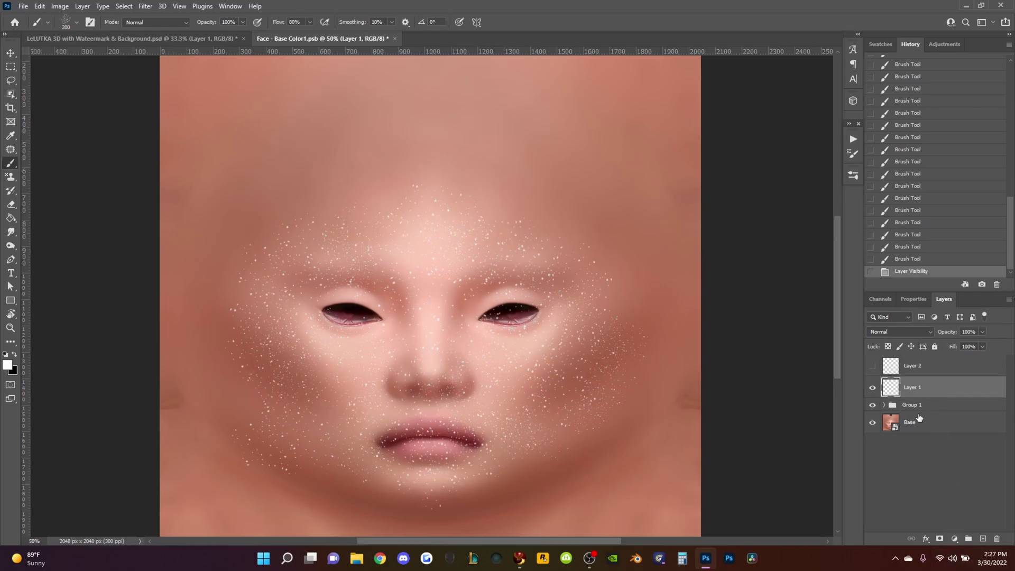
click(938, 539)
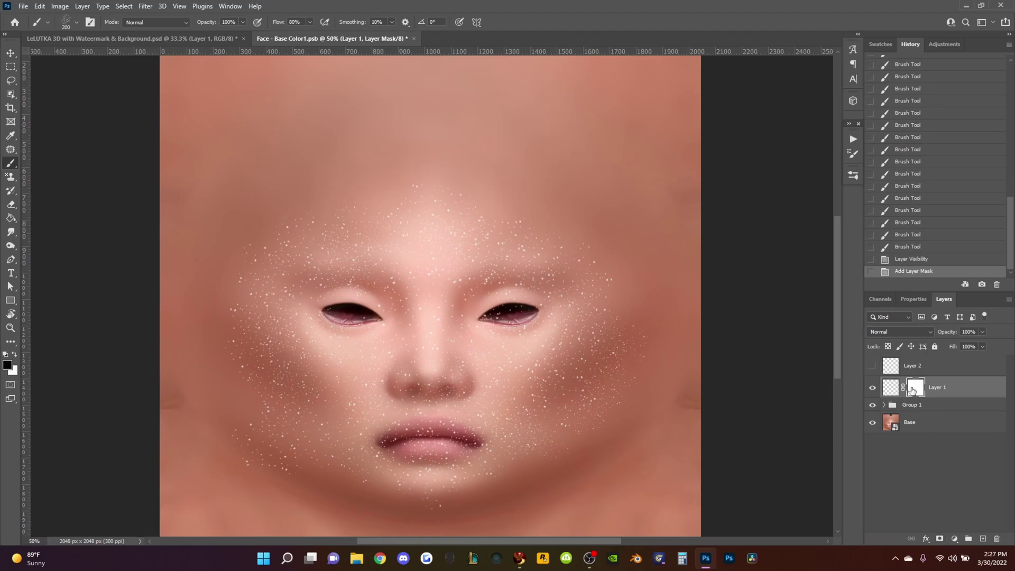
key(ctrl+i)
- Set up a white Soft Round brush at 500 px with flow lowered to 39%
click(65, 26)
click(59, 162)
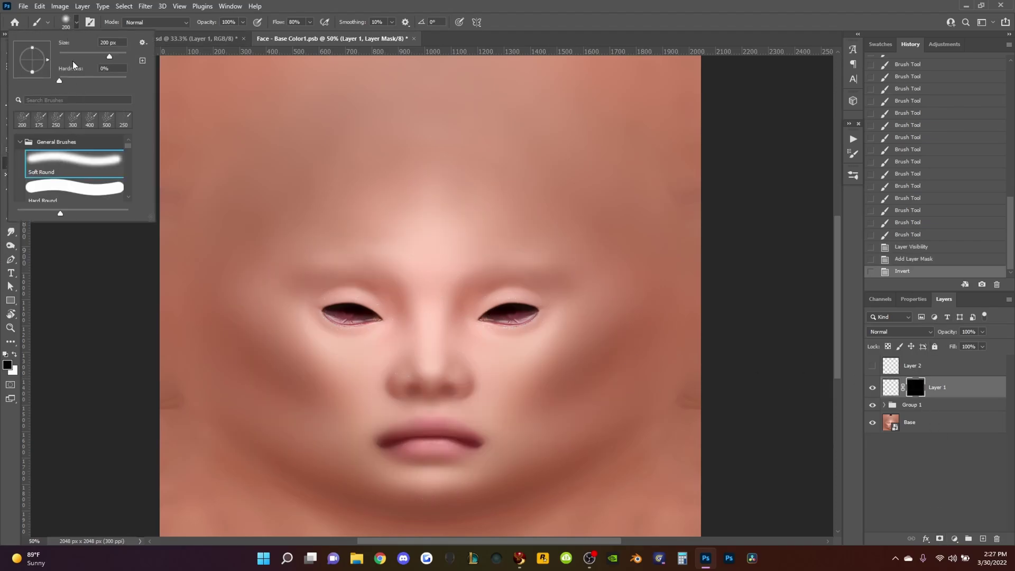
click(77, 22)
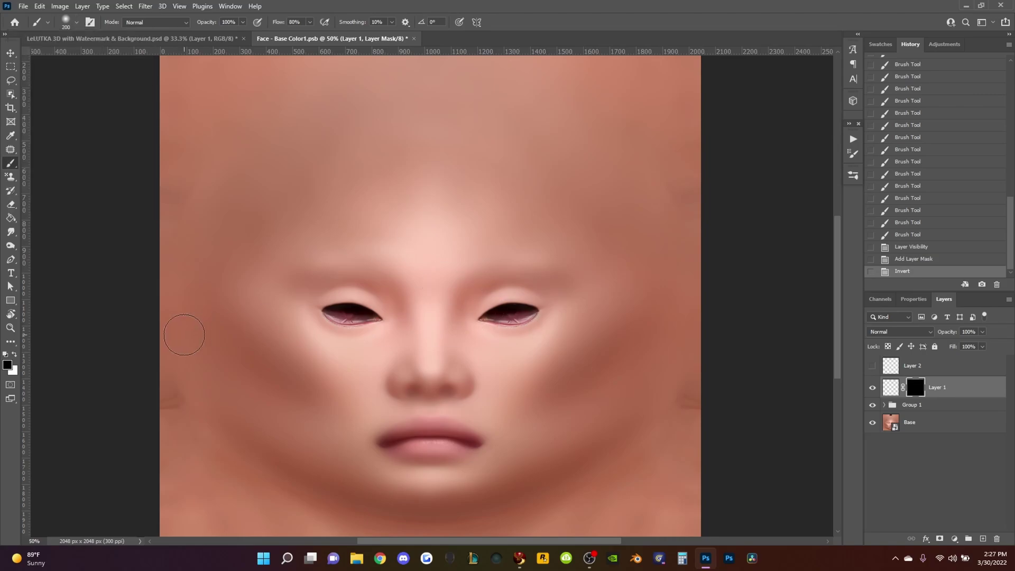
key(x)
key(bracketright)
key(bracketright)
key(bracketright)
key(bracketright)
key(bracketright)
key(bracketright)
drag(282, 26, 258, 29)
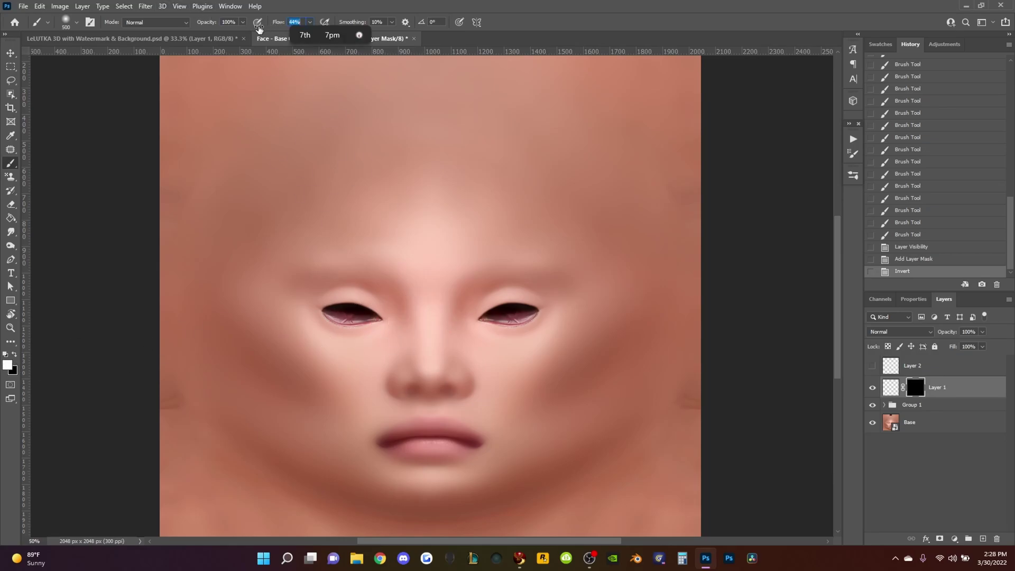
key(Return)
drag(288, 23, 277, 28)
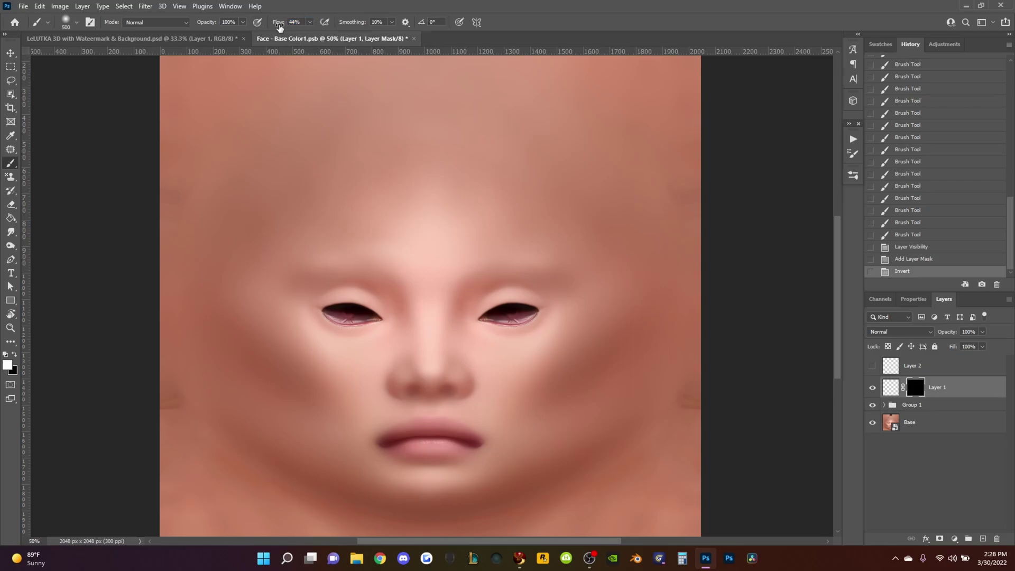
- Reveal soft freckles on both cheeks and down toward the mouth
drag(438, 319, 290, 369)
drag(489, 369, 510, 379)
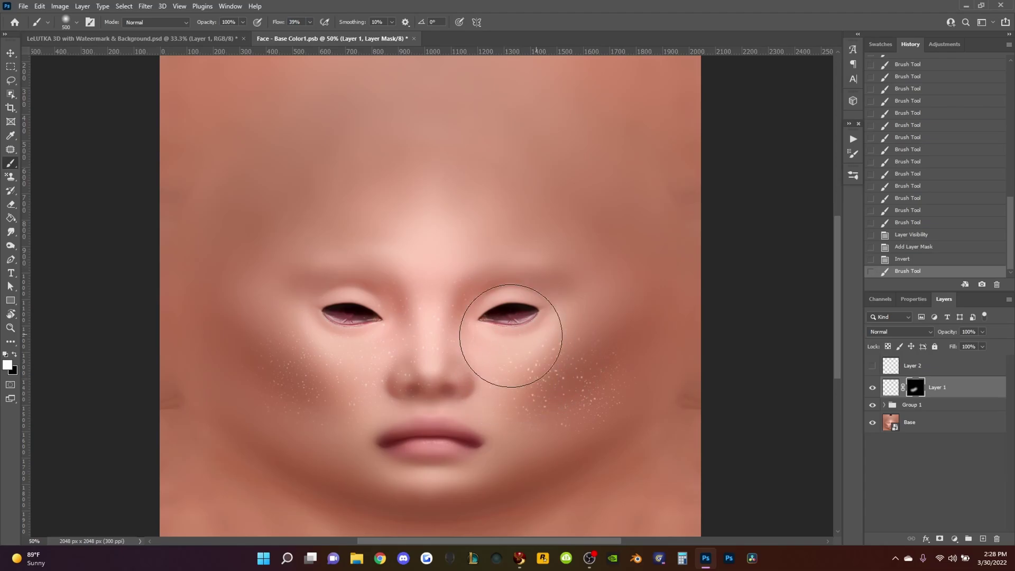
mouse_move(509, 329)
mouse_down()
mouse_move(521, 363)
mouse_move(600, 368)
mouse_up()
scroll(494, 344, up, 1)
drag(646, 273, 564, 350)
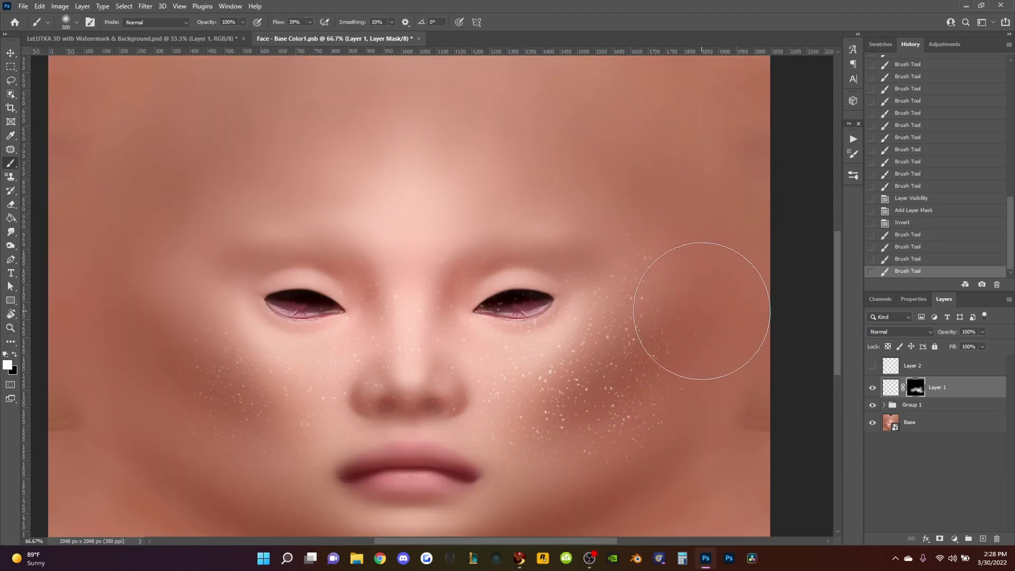
mouse_move(664, 267)
mouse_down()
mouse_move(595, 397)
mouse_move(540, 463)
mouse_up()
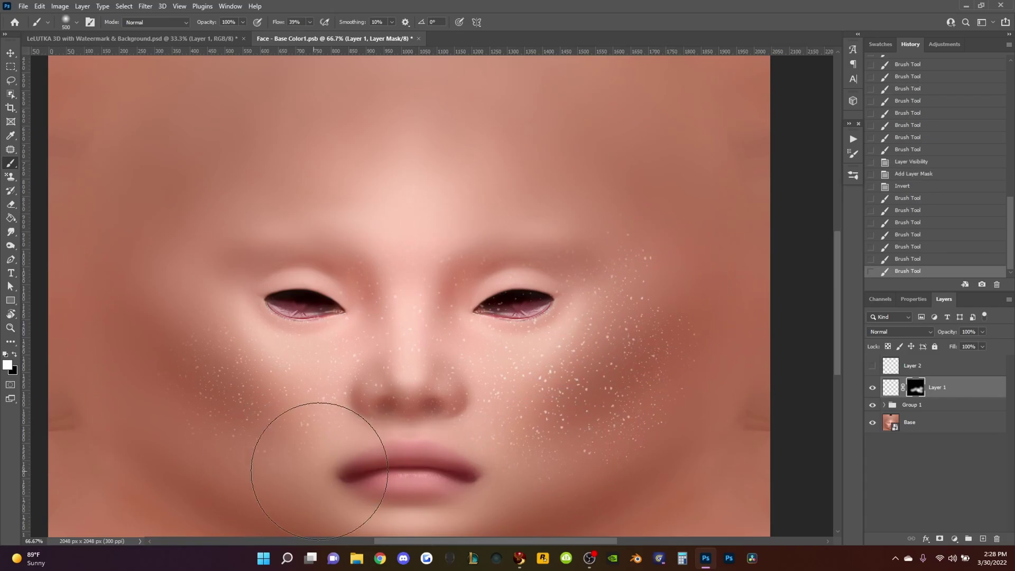
- Reveal freckles across the left cheek, forehead and around the chin
drag(294, 431, 192, 227)
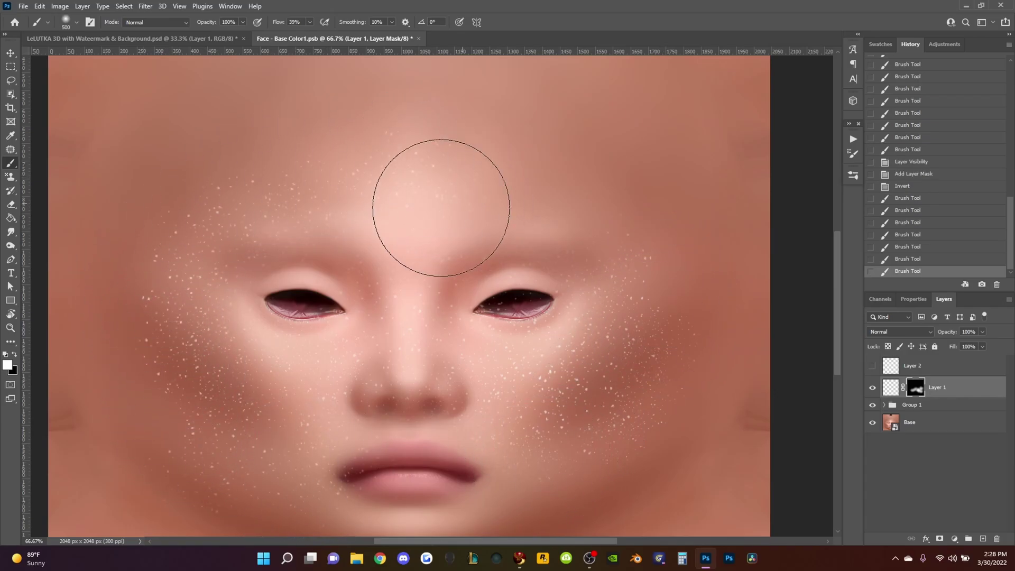
drag(191, 227, 603, 234)
drag(512, 281, 508, 167)
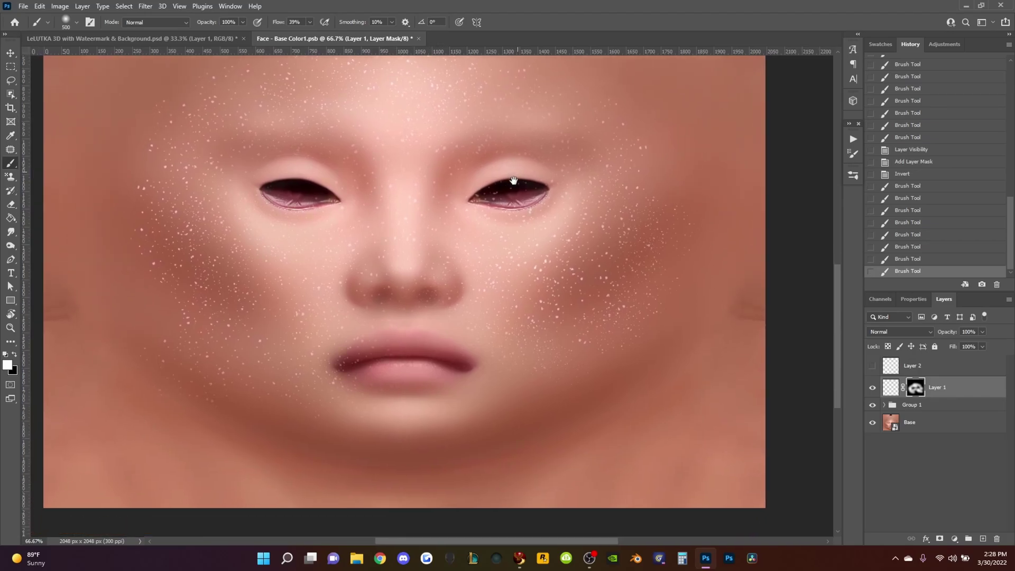
drag(159, 265, 288, 344)
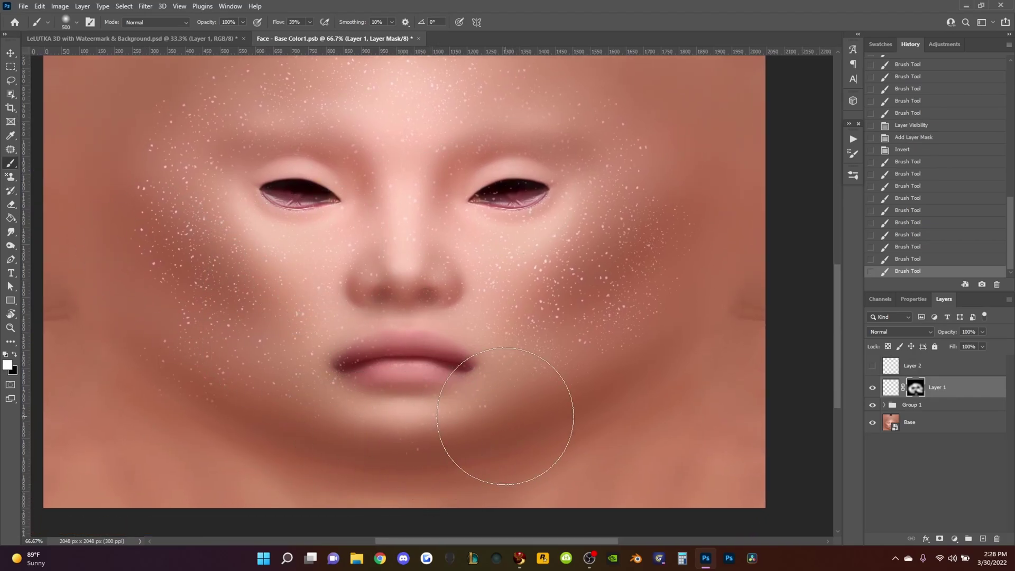
drag(516, 374, 280, 386)
mouse_move(286, 442)
mouse_down()
mouse_move(441, 421)
mouse_move(555, 307)
mouse_up()
- Touch up the revealed freckles over the lips
key(c)
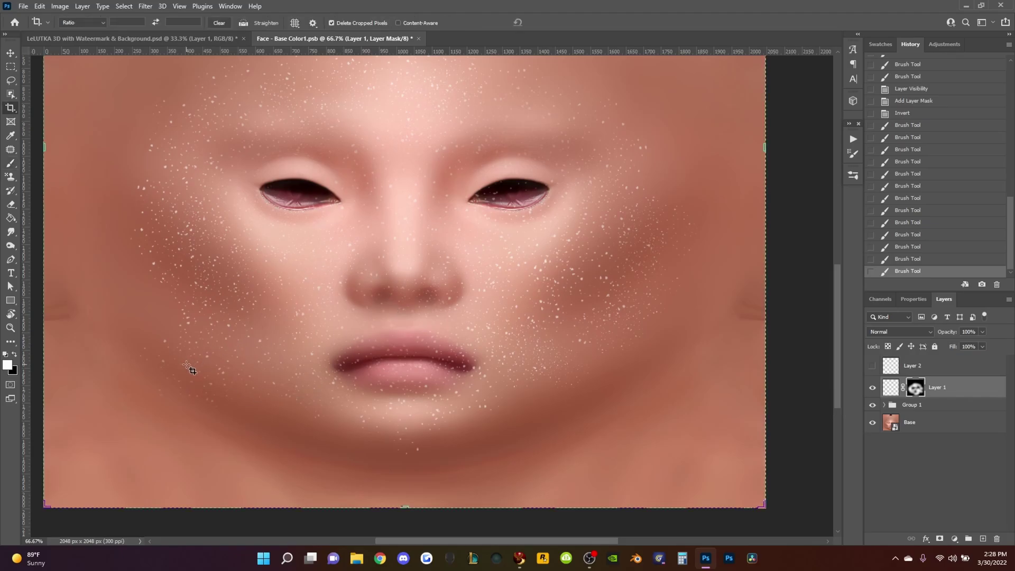
key(b)
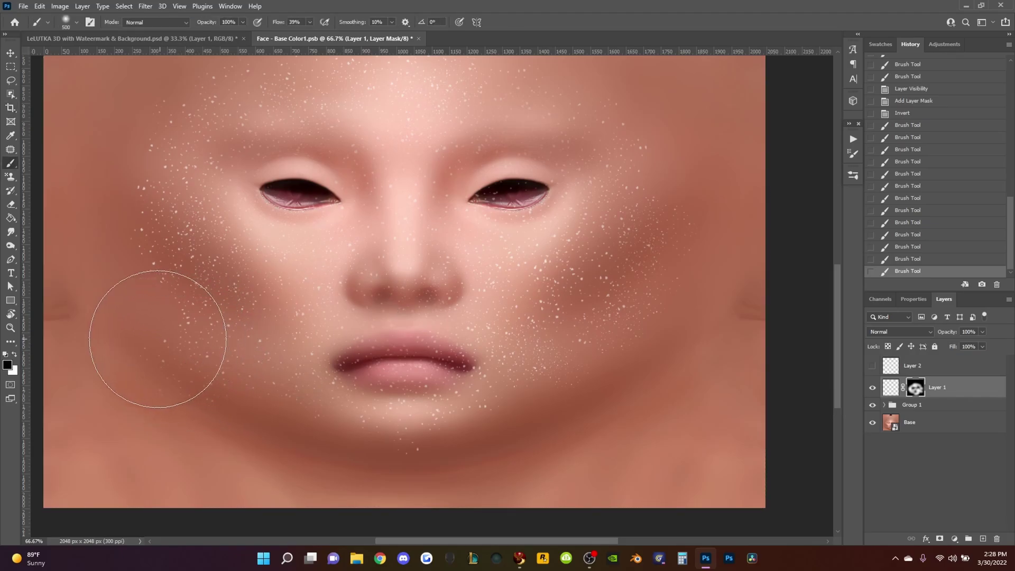
drag(389, 396, 467, 365)
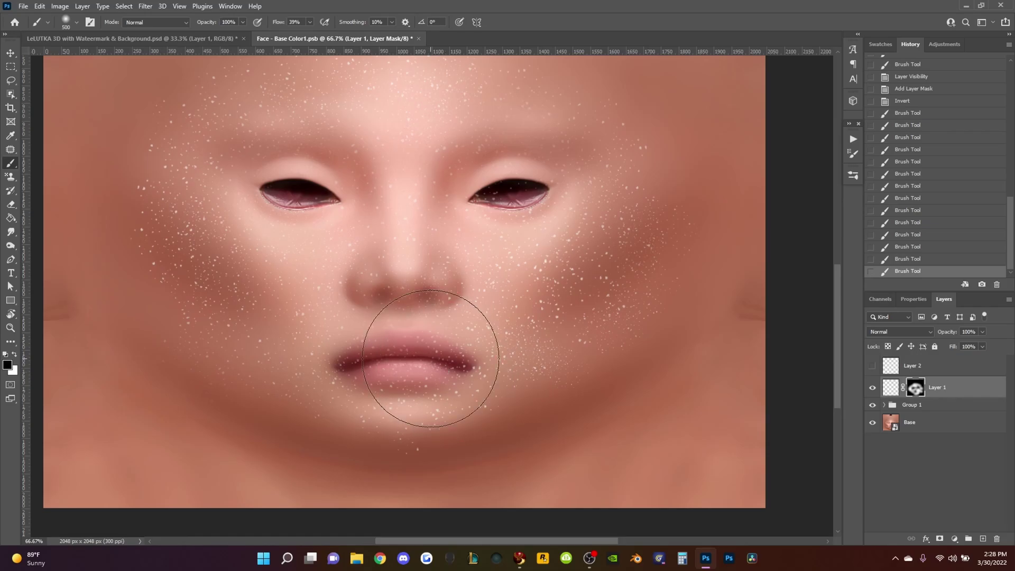
key(x)
key(z)
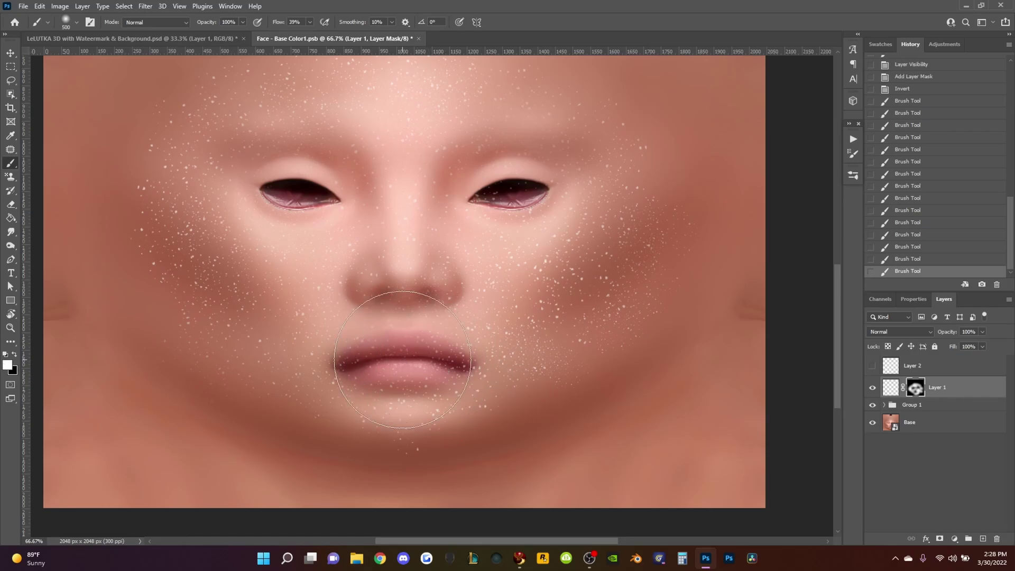
- Mask the freckles off the lips using black with a 50 px brush
click(402, 360)
key(bracketleft)
key(bracketleft)
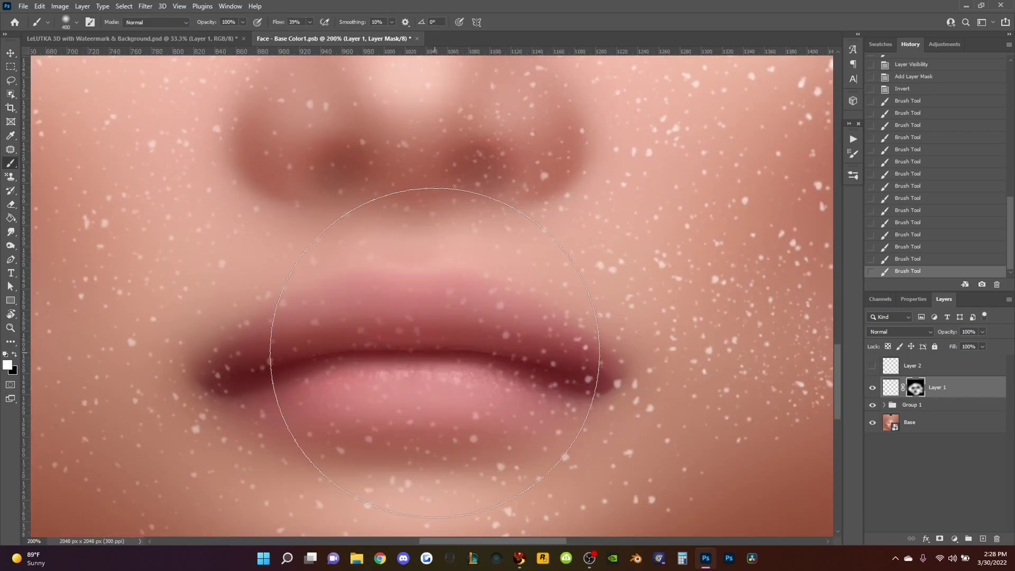
key(bracketleft)
key(bracketleft)
key(bracketleft)
key(bracketleft)
key(x)
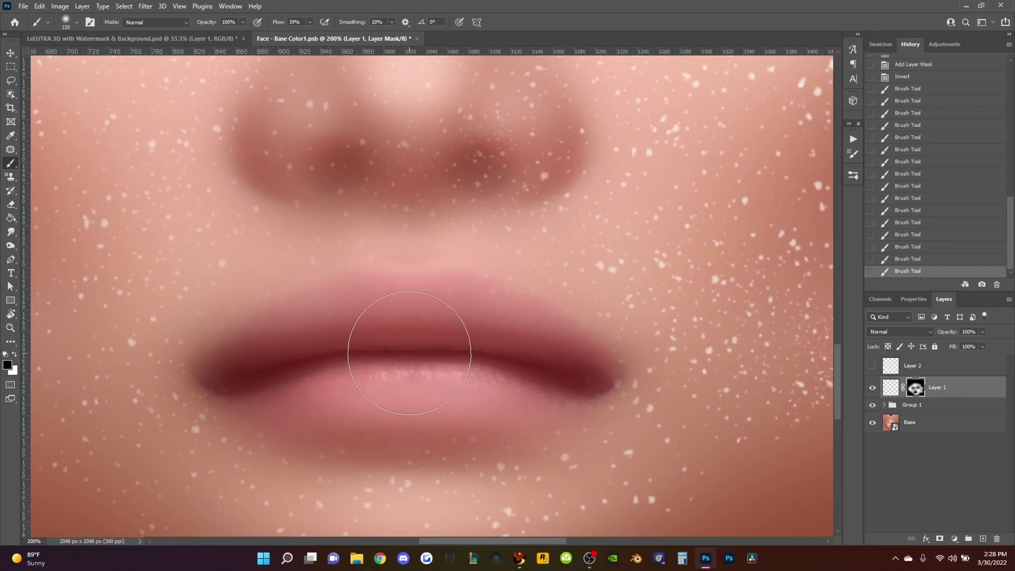
scroll(408, 340, up, 3)
key(bracketleft)
key(bracketleft)
key(bracketleft)
drag(496, 308, 390, 310)
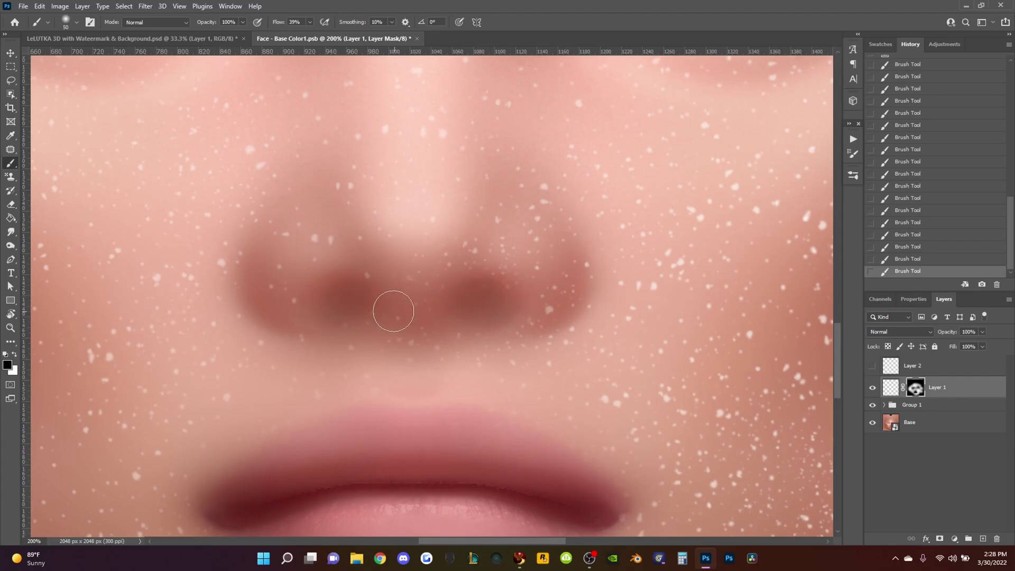
scroll(421, 340, up, 1)
scroll(336, 288, down, 1)
scroll(318, 464, up, 4)
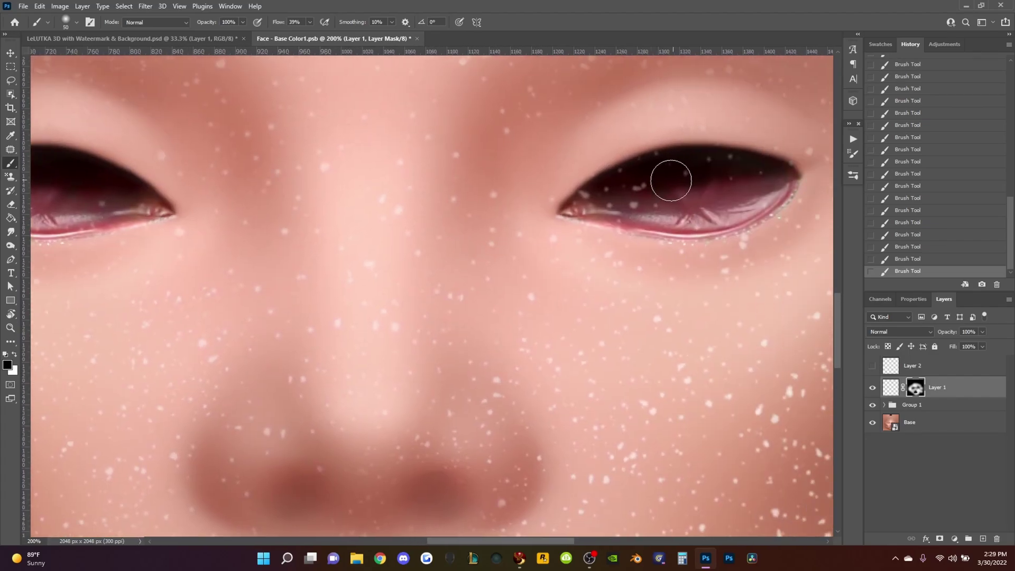
scroll(782, 170, left, 8)
- Toggle Layer 1 off, give Layer 2 an inverted all-black mask, and undo a stray dab
key(z)
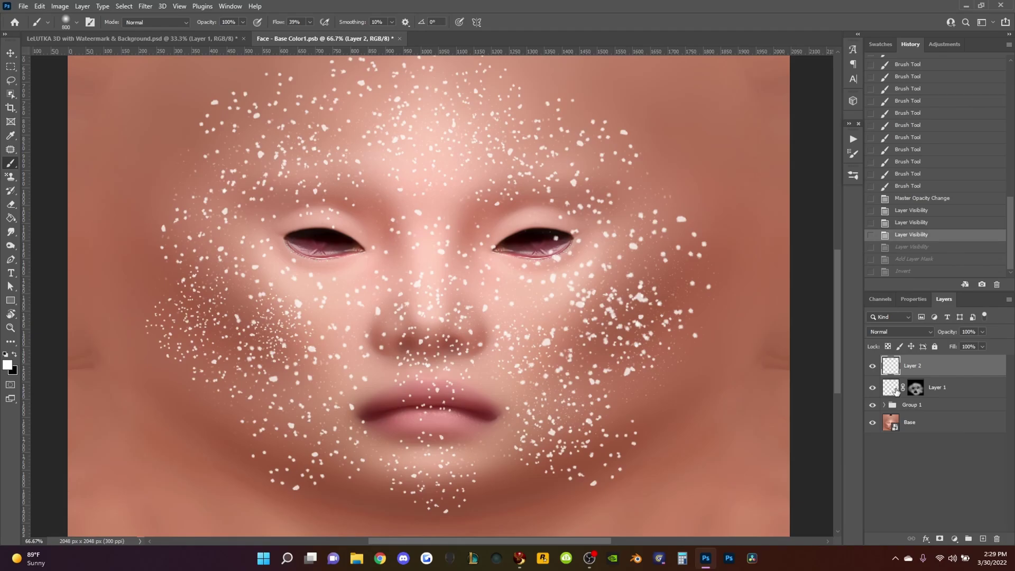
click(870, 392)
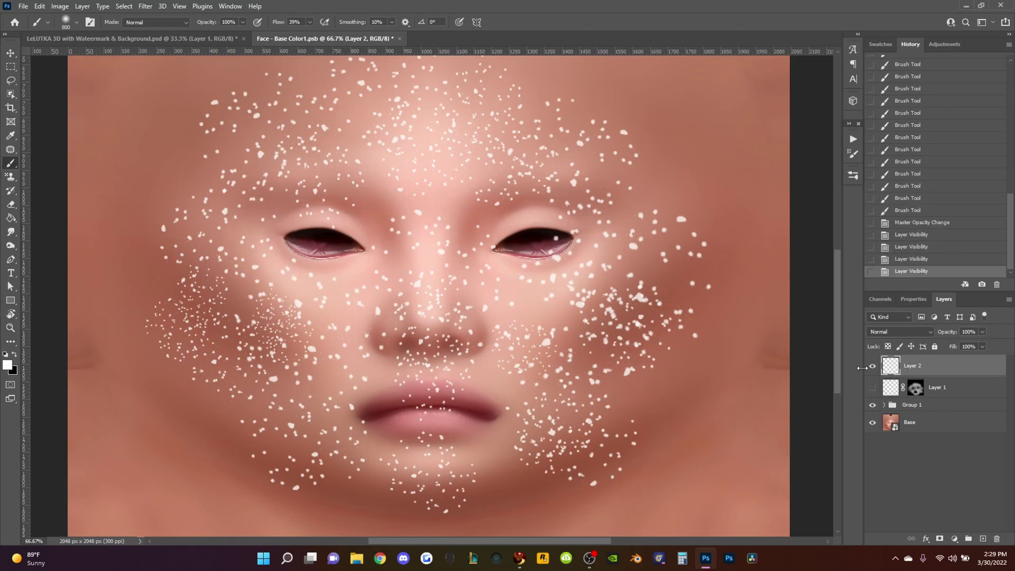
click(940, 539)
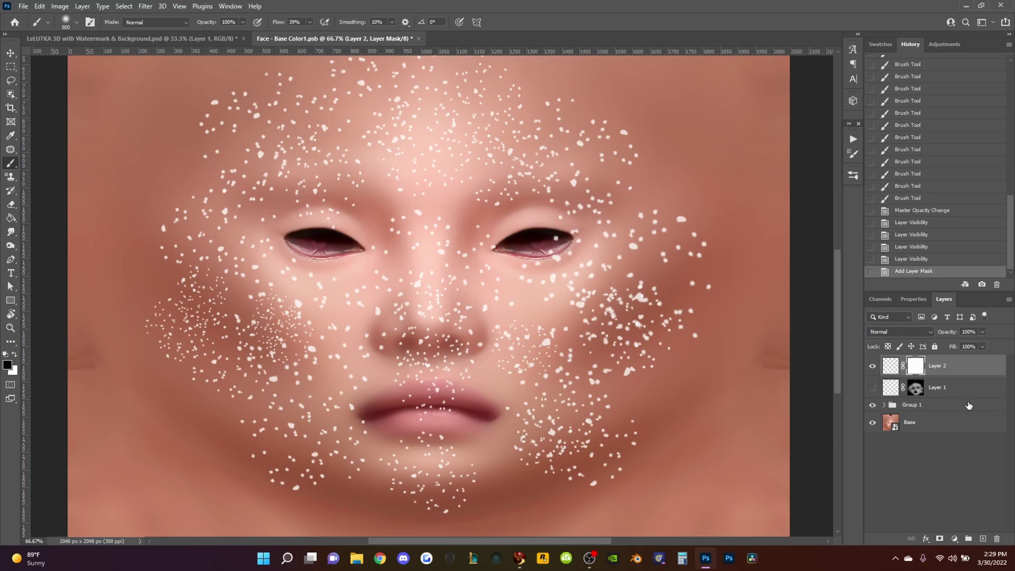
key(ctrl+i)
click(439, 280)
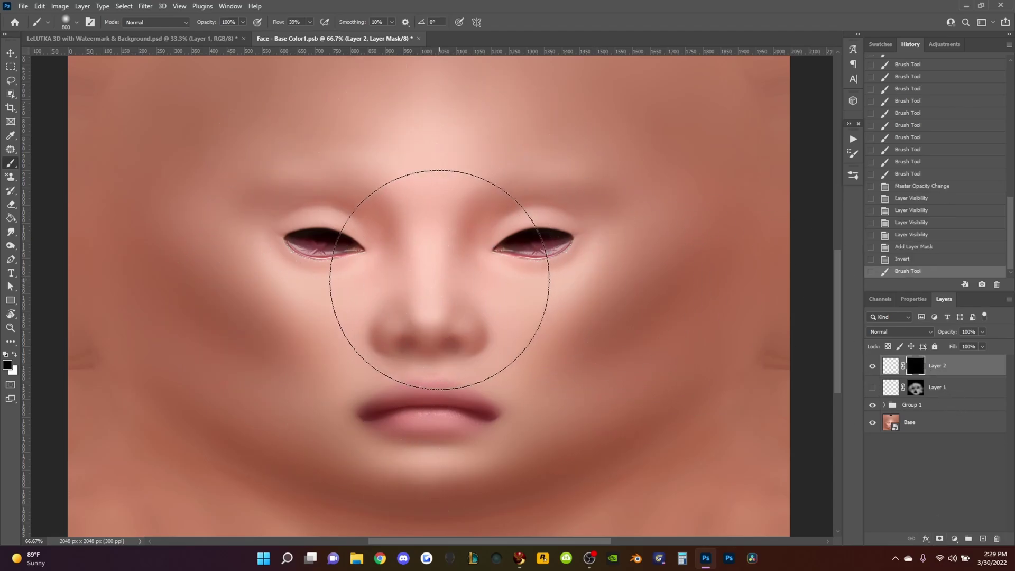
key(ctrl+z)
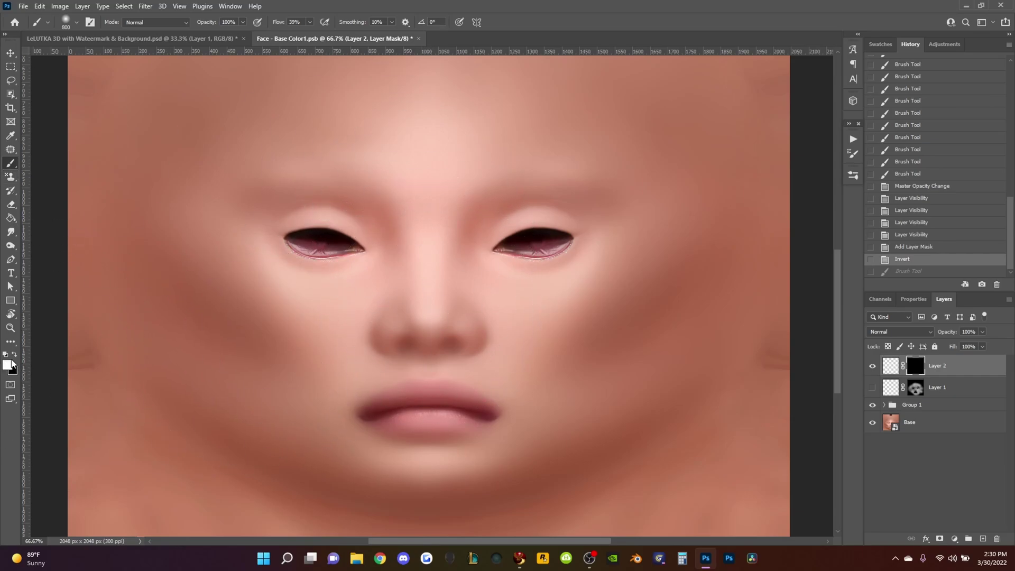
- Reveal Layer 2's freckles from the nose across the image-left cheek
key(bracketleft)
drag(445, 290, 425, 251)
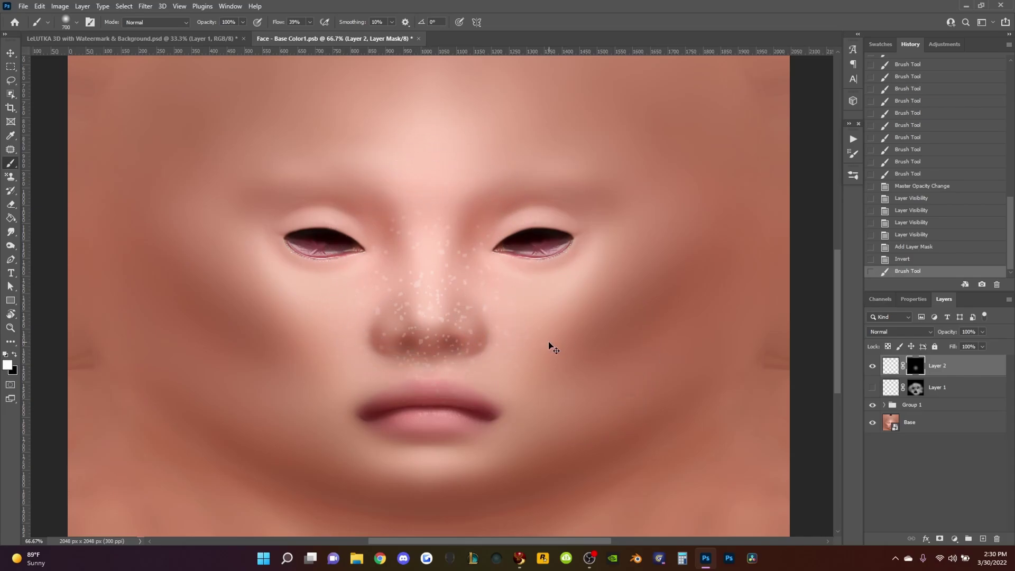
key(ctrl+z)
drag(440, 291, 381, 277)
key(bracketleft)
key(bracketright)
key(bracketright)
mouse_move(193, 290)
mouse_down()
mouse_move(177, 268)
mouse_move(279, 293)
mouse_up()
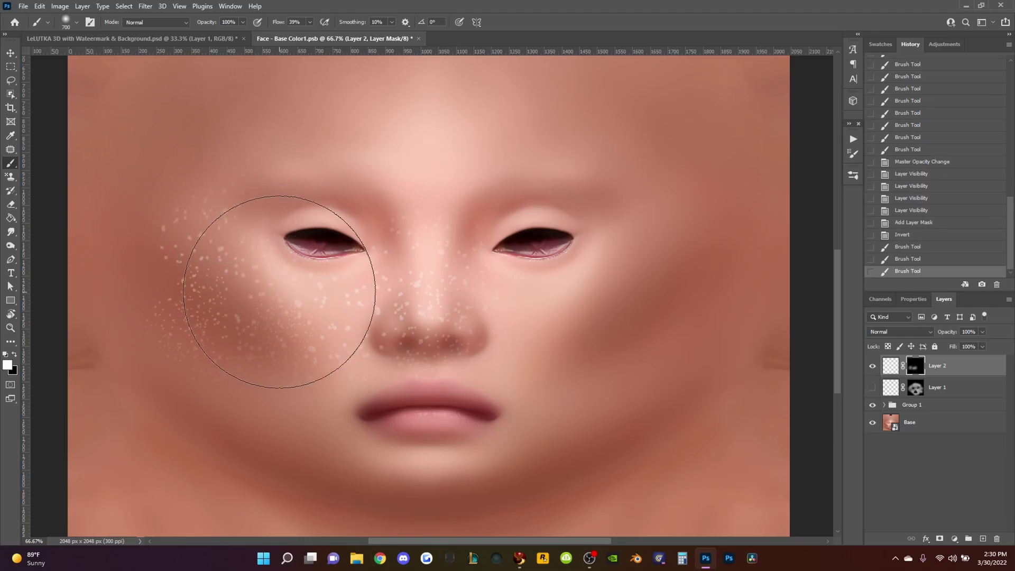
scroll(408, 170, up, 2)
mouse_move(420, 170)
mouse_down()
mouse_move(335, 159)
mouse_move(555, 383)
mouse_move(544, 328)
mouse_move(578, 273)
mouse_up()
scroll(555, 382, down, 1)
scroll(318, 374, down, 1)
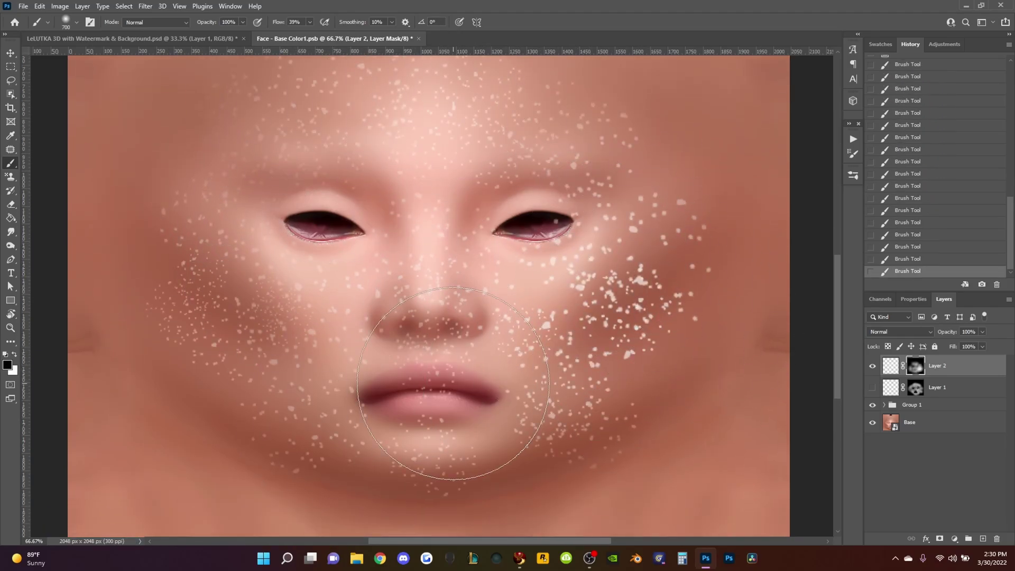
scroll(453, 383, up, 3)
- Adjust brush size and fade the freckles on the image-right cheek
key(bracketleft)
key(bracketleft)
key(bracketleft)
key(bracketleft)
key(bracketleft)
key(bracketleft)
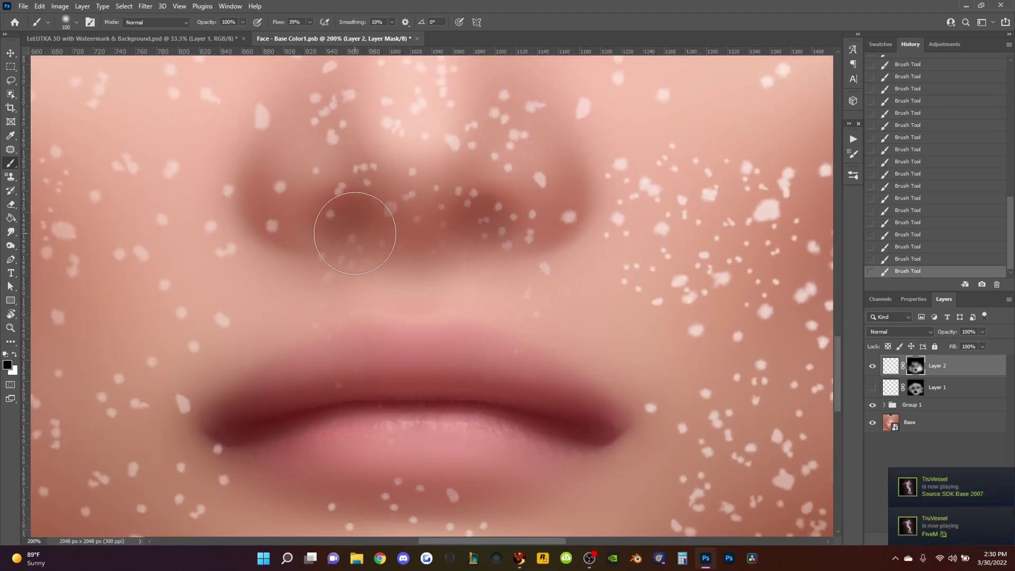
key(bracketleft)
scroll(699, 503, down, 5)
scroll(700, 502, left, 3)
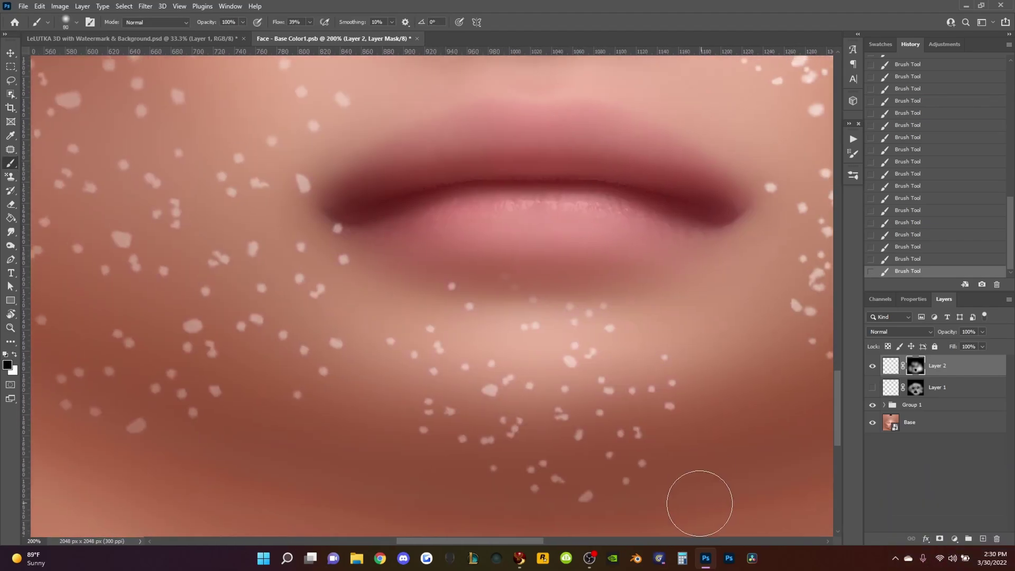
scroll(700, 503, up, 5)
scroll(643, 265, left, 5)
scroll(643, 265, down, 2)
key(bracketright)
key(bracketright)
key(bracketright)
scroll(334, 256, left, 3)
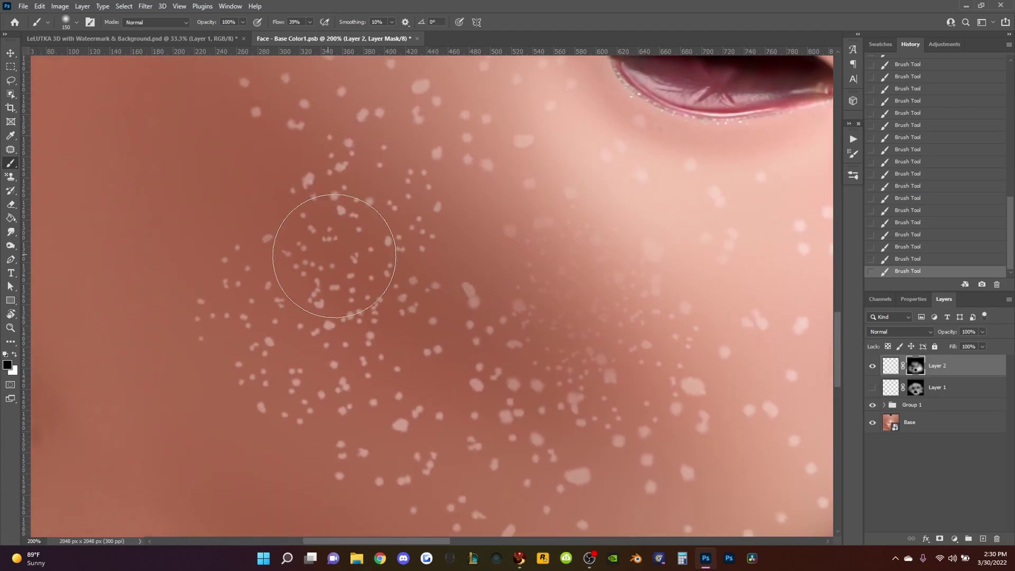
scroll(516, 351, down, 3)
key(bracketright)
key(bracketright)
key(bracketright)
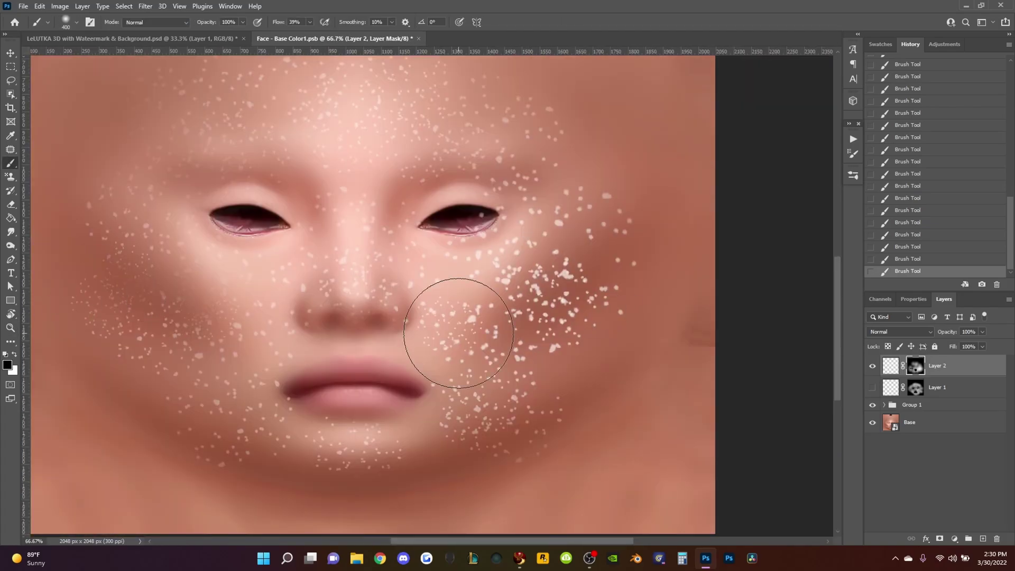
drag(458, 333, 352, 204)
key(bracketleft)
key(bracketleft)
key(bracketleft)
- Undo an accidental guide, restore the last mask stroke, and paint a lower-right touch-up
drag(26, 328, 68, 337)
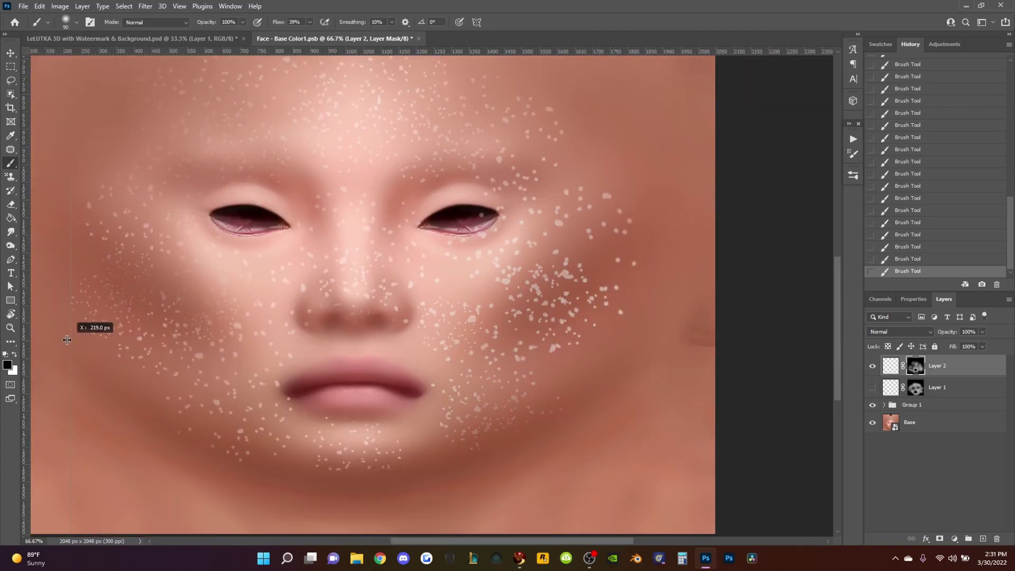
key(ctrl+z)
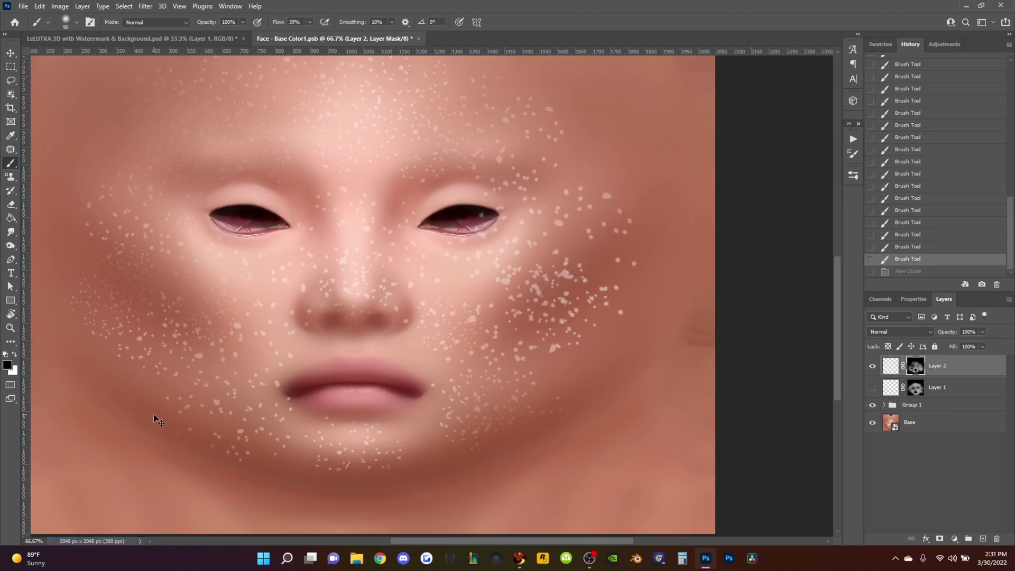
key(ctrl+z)
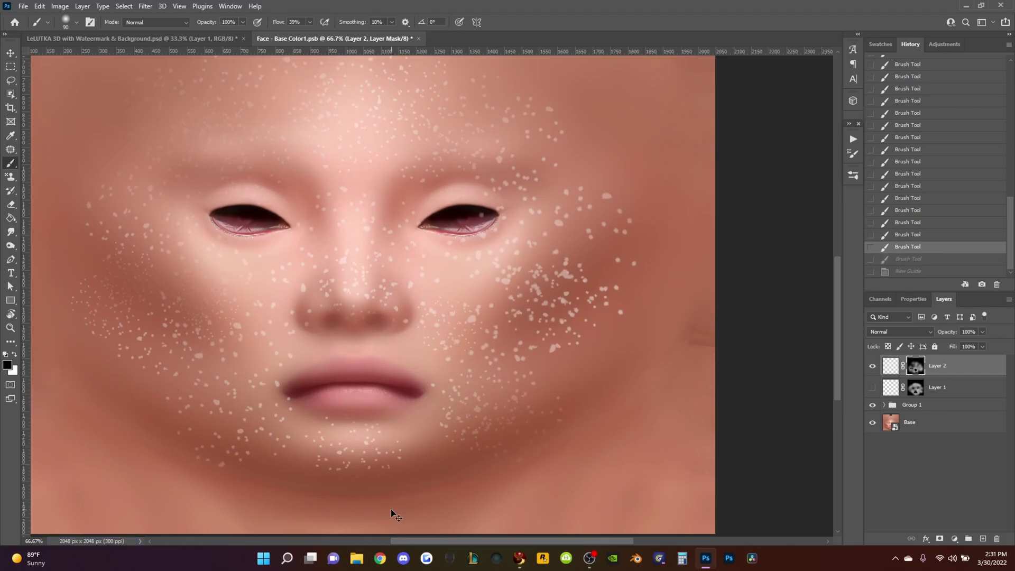
key(ctrl+shift+z)
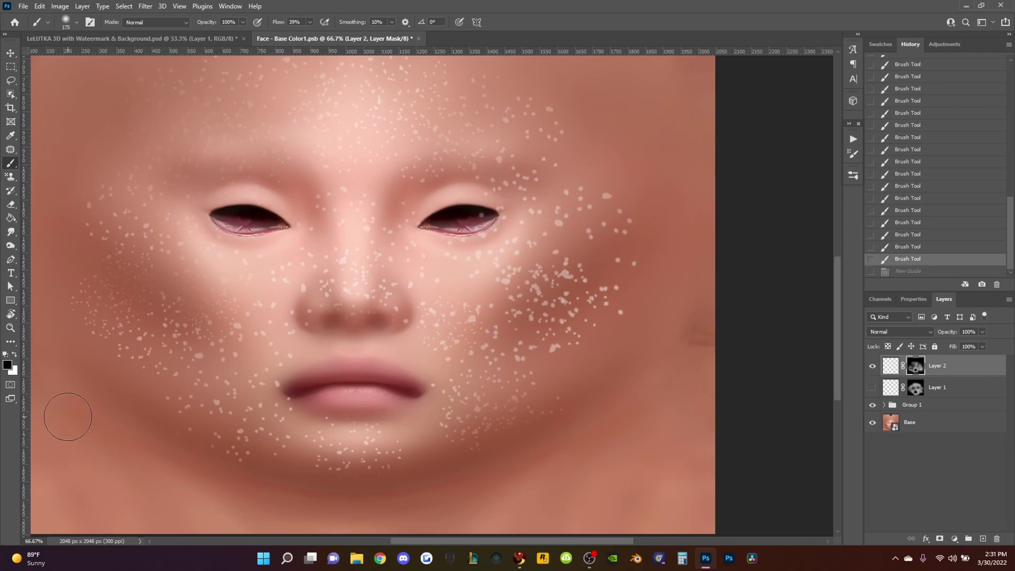
key(bracketright)
key(bracketright)
key(bracketright)
click(609, 450)
- Set Layer 2 opacity to 76%, show Layer 1 again, and save the document
drag(461, 303, 543, 343)
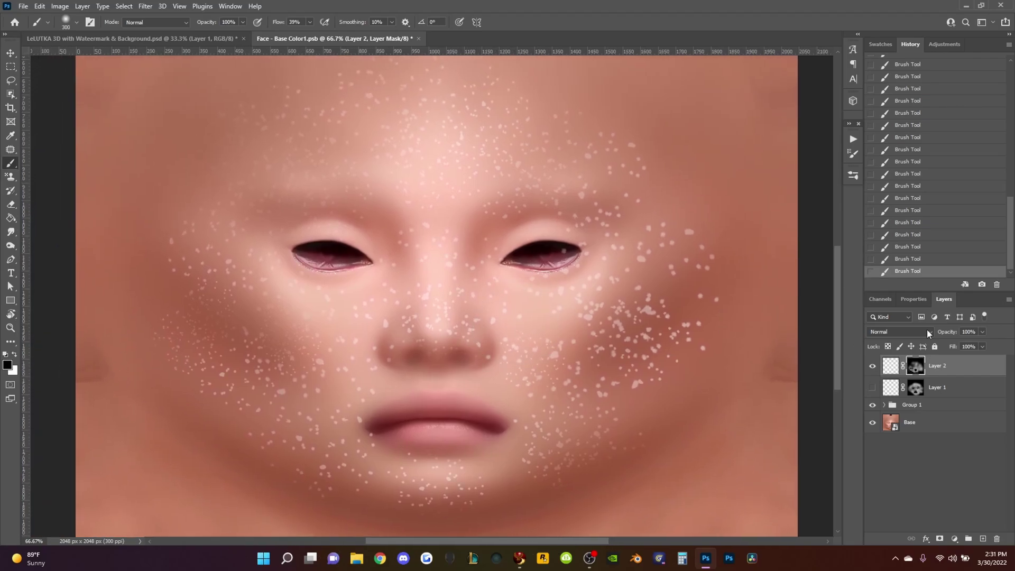
drag(941, 331, 936, 332)
click(872, 387)
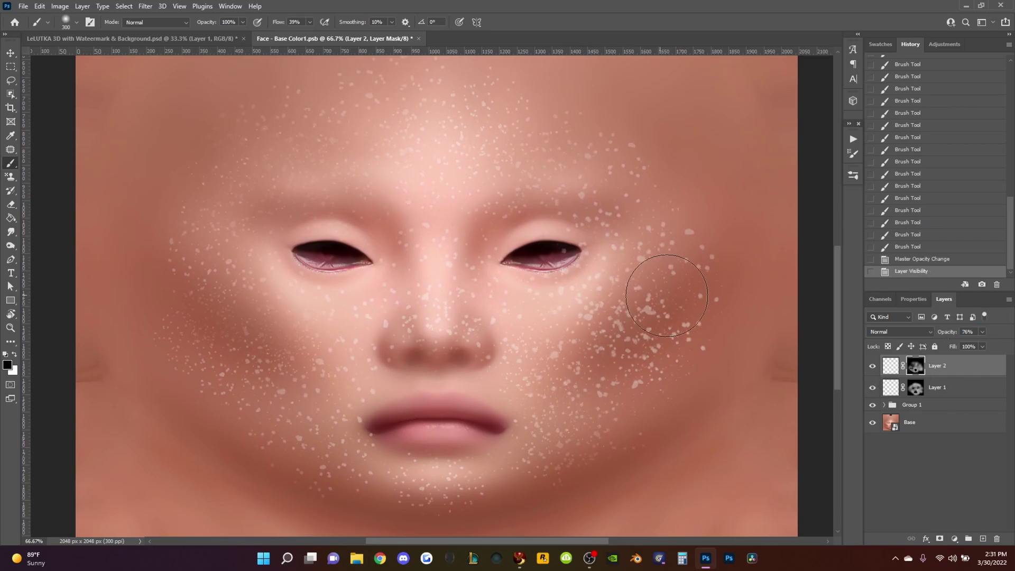
scroll(595, 293, up, 1)
key(ctrl+2)
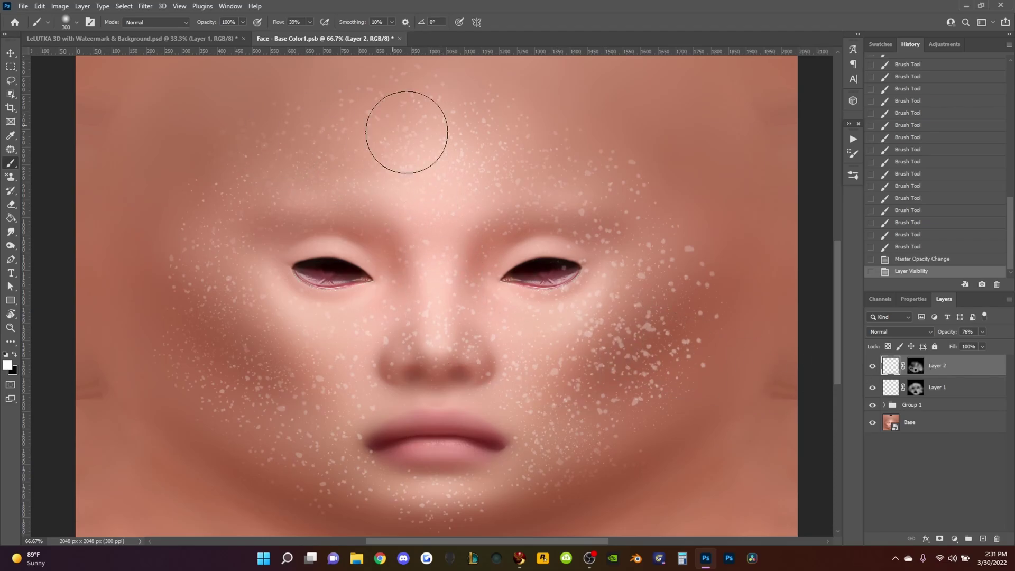
drag(679, 254, 702, 272)
key(ctrl+z)
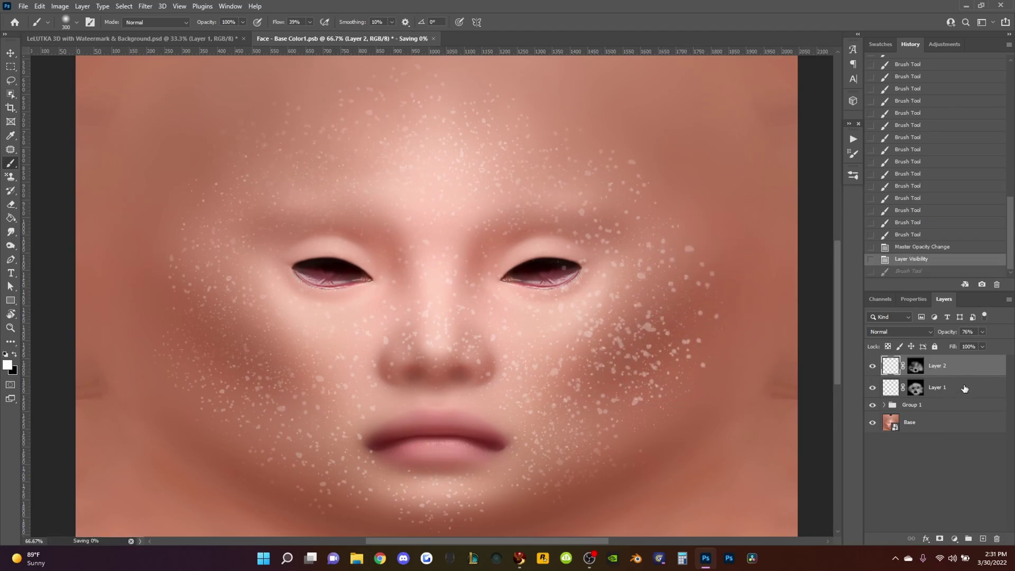
key(ctrl+s)
- Thin Layer 2's freckles on the image-right cheek, lower face and chin through its mask
click(915, 366)
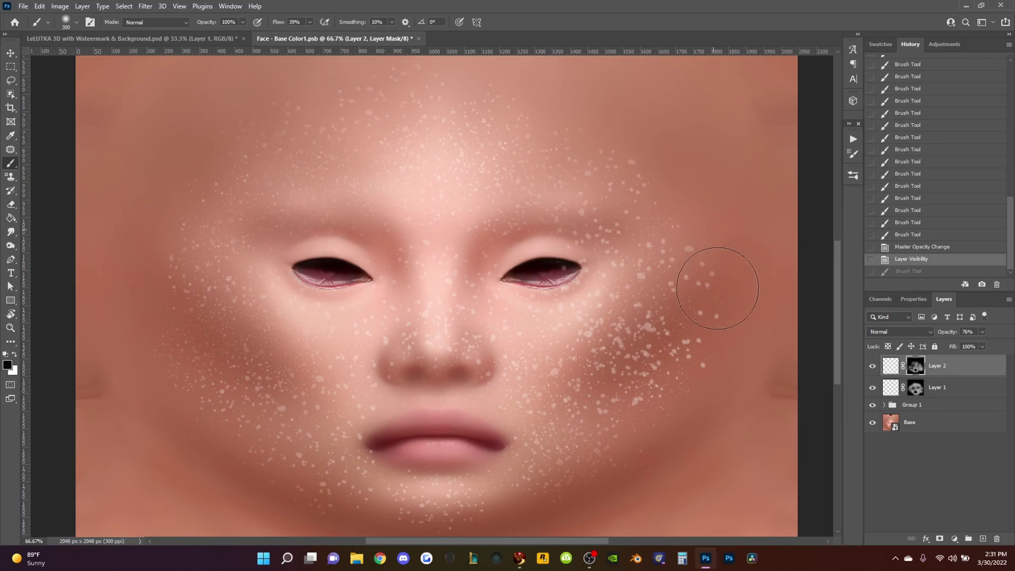
drag(712, 351, 724, 362)
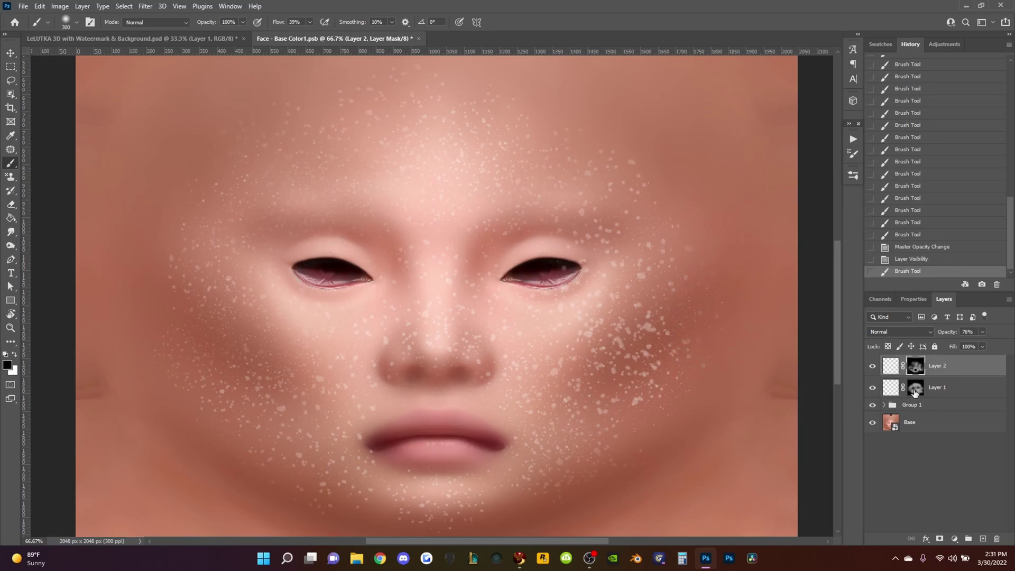
drag(714, 414, 666, 424)
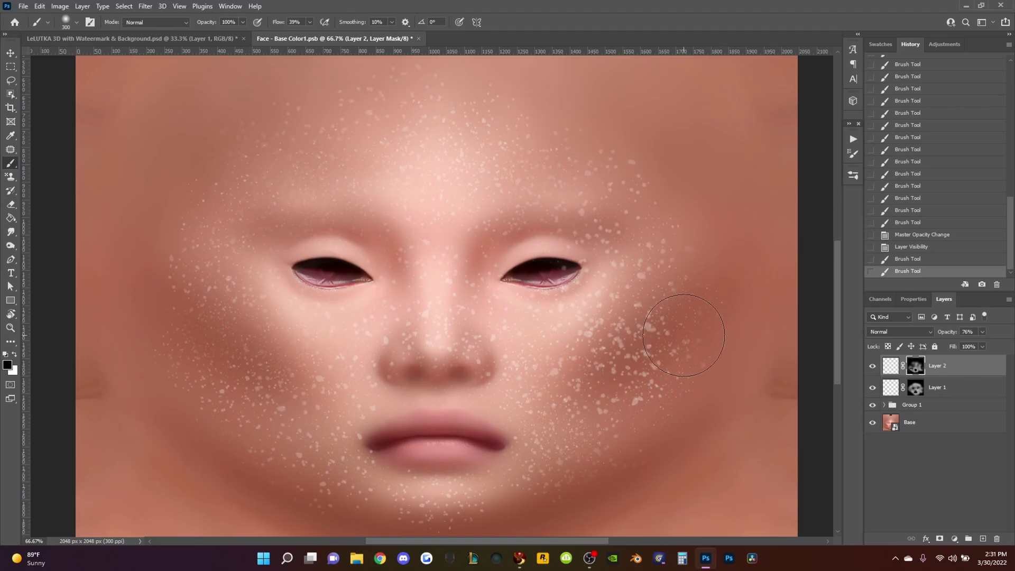
mouse_move(647, 333)
mouse_down()
mouse_move(611, 295)
mouse_move(657, 294)
mouse_move(374, 317)
mouse_move(356, 367)
mouse_move(291, 381)
mouse_move(245, 374)
mouse_up()
drag(340, 430, 312, 431)
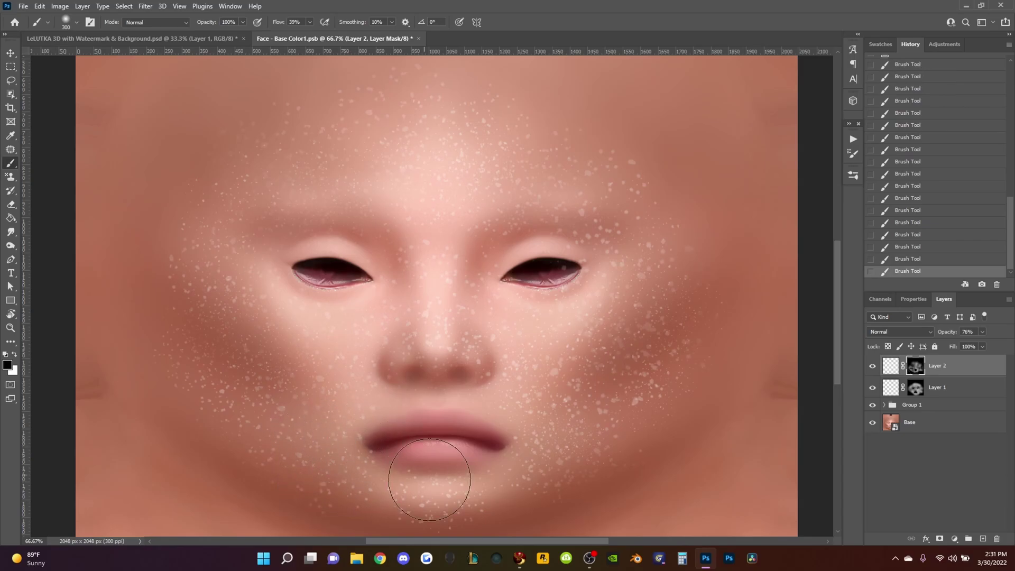
drag(426, 475, 531, 496)
scroll(399, 91, up, 1)
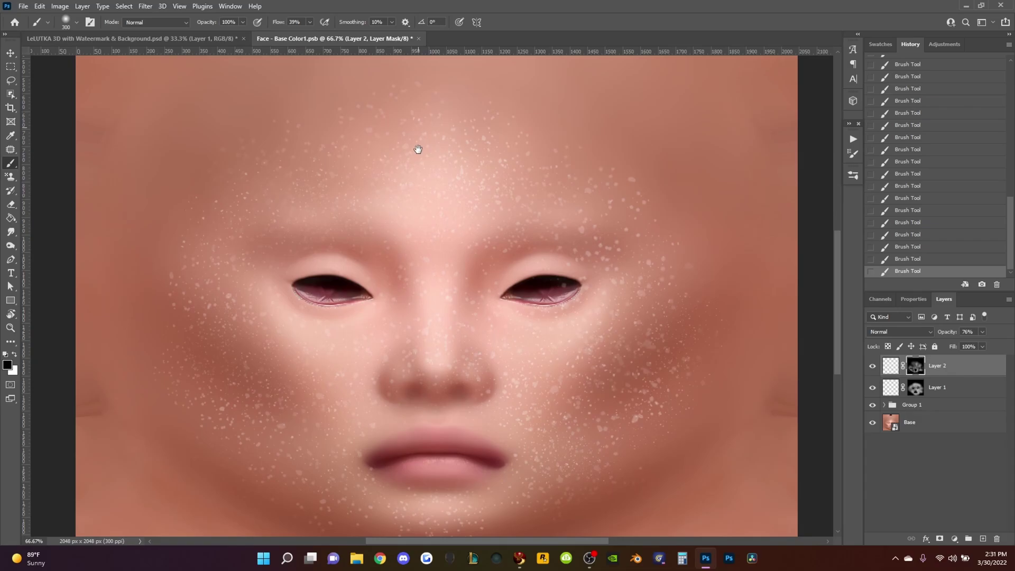
scroll(419, 148, up, 3)
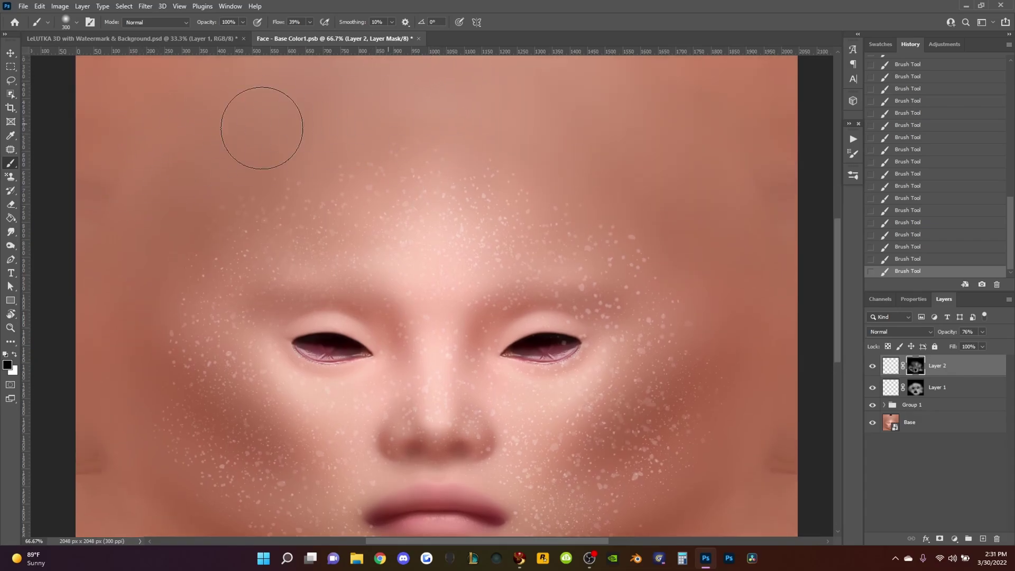
drag(634, 285, 630, 218)
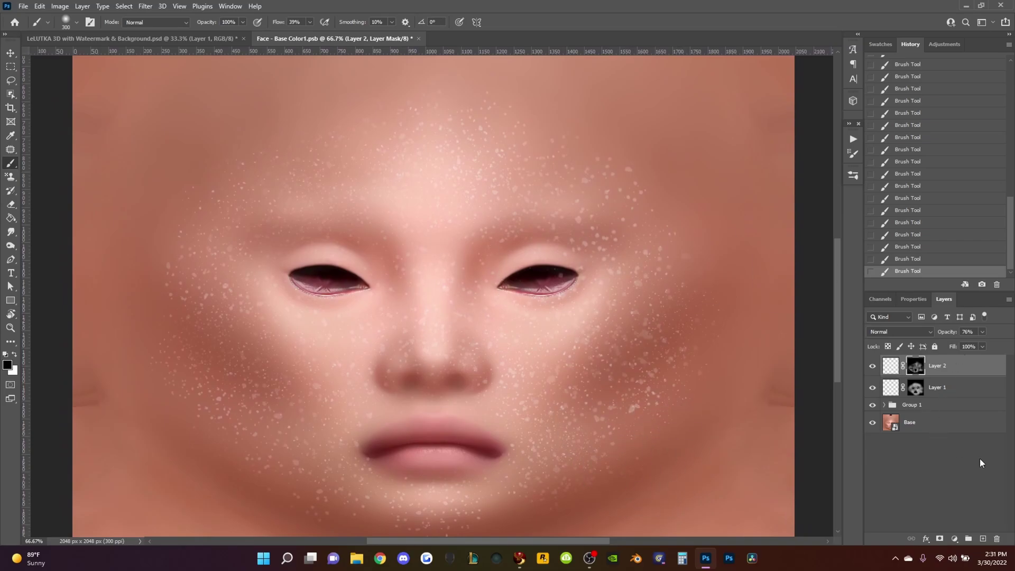
- Add a new Layer 3 and select the Few Freckles brush preset
click(981, 539)
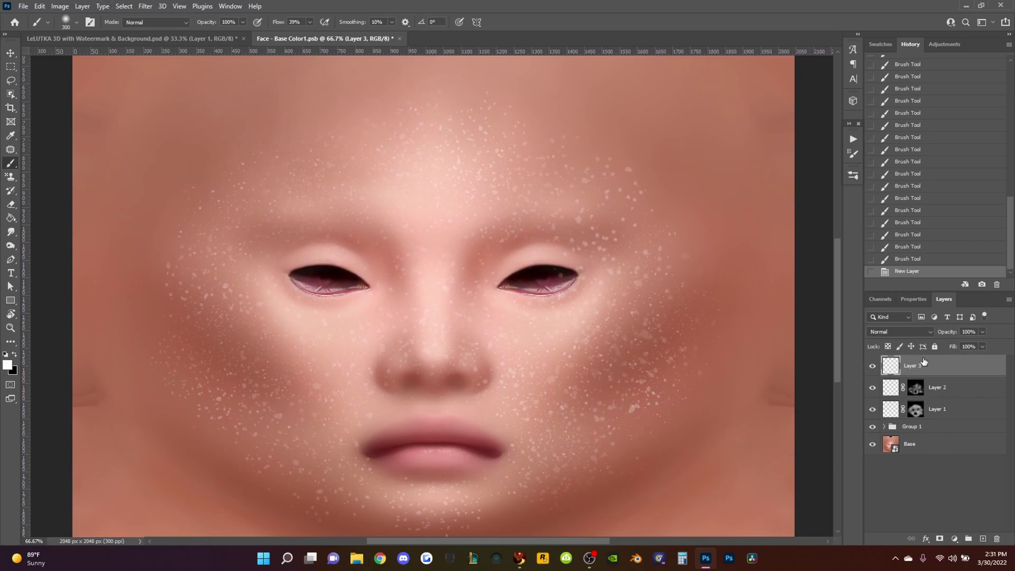
click(853, 176)
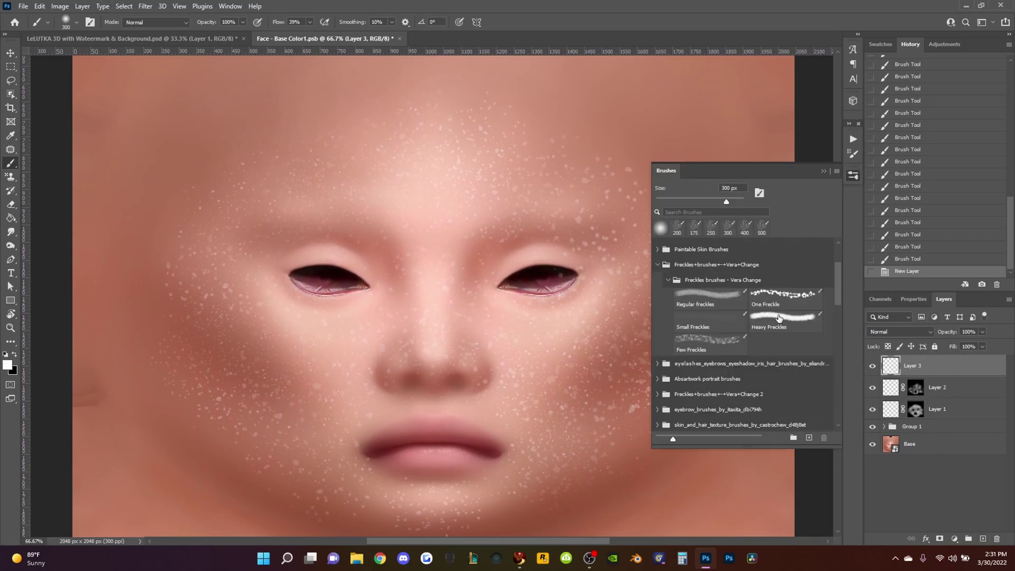
click(713, 343)
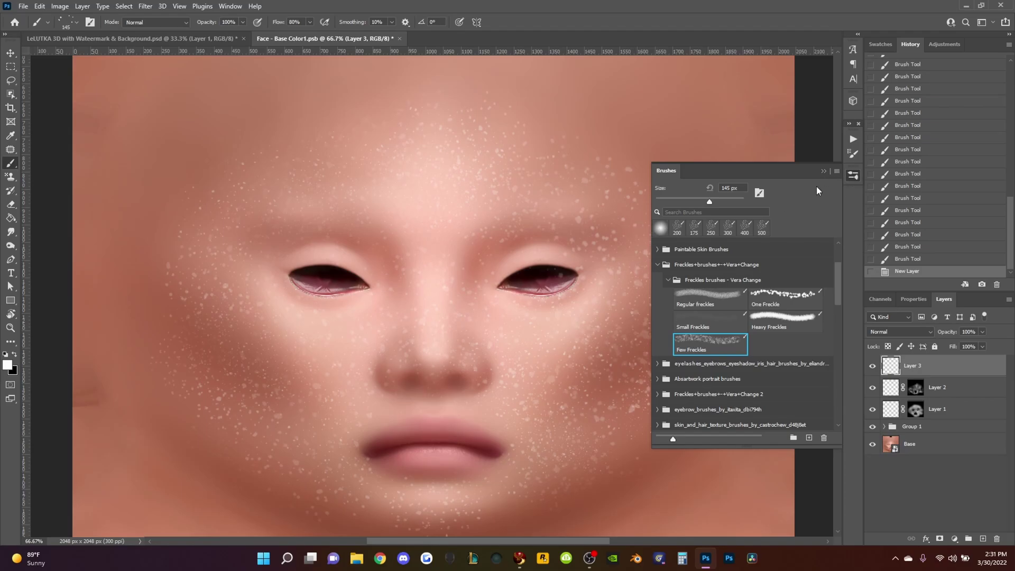
click(824, 174)
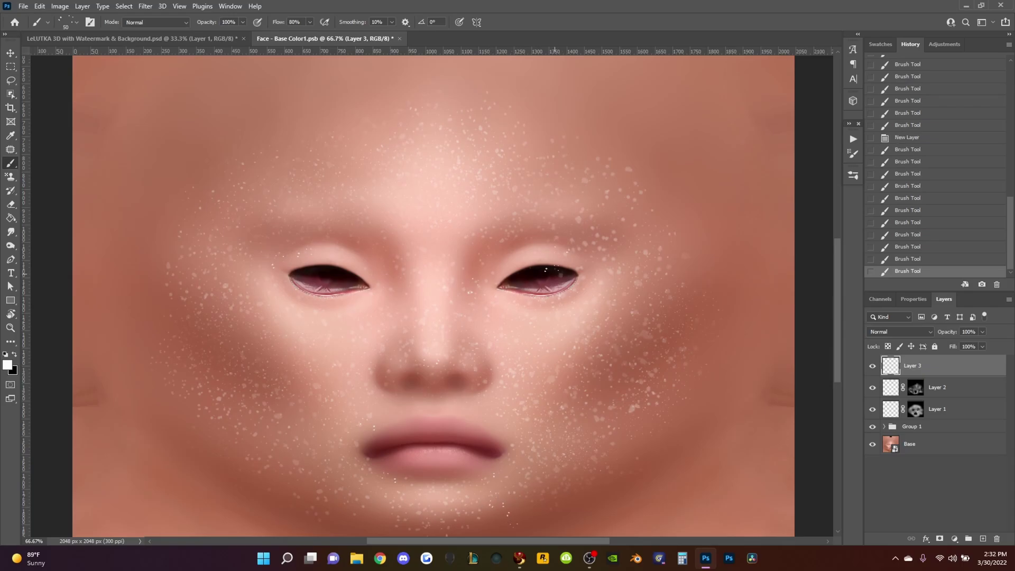
- Lower Layer 3's opacity to 71% and keep Layer 3 selected
drag(983, 332, 975, 343)
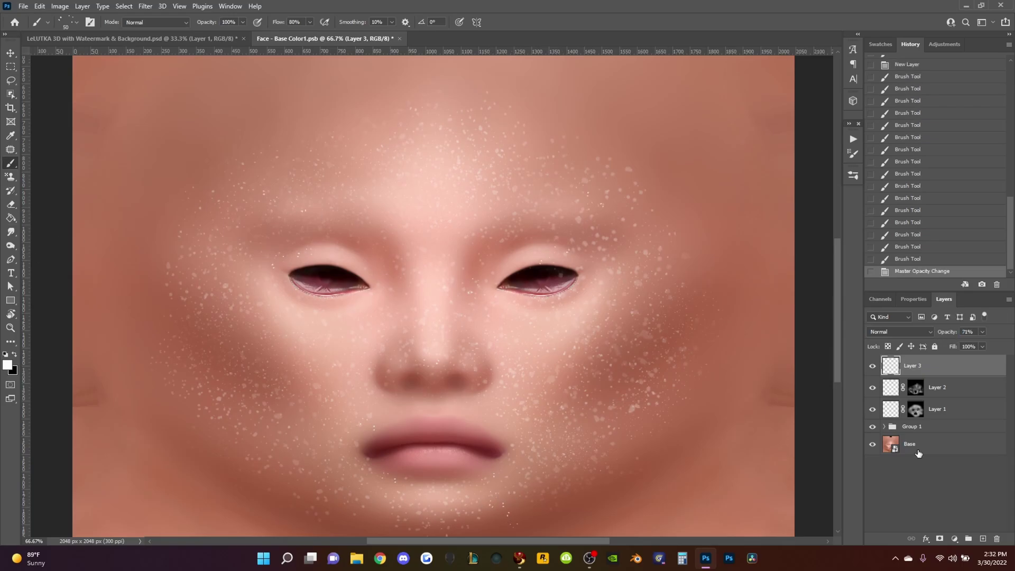
click(942, 532)
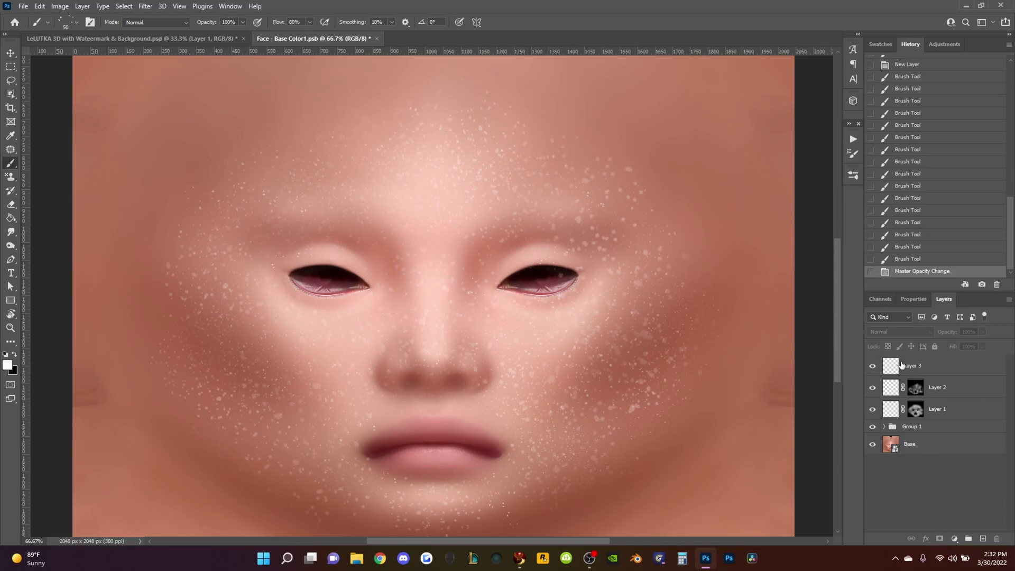
click(902, 363)
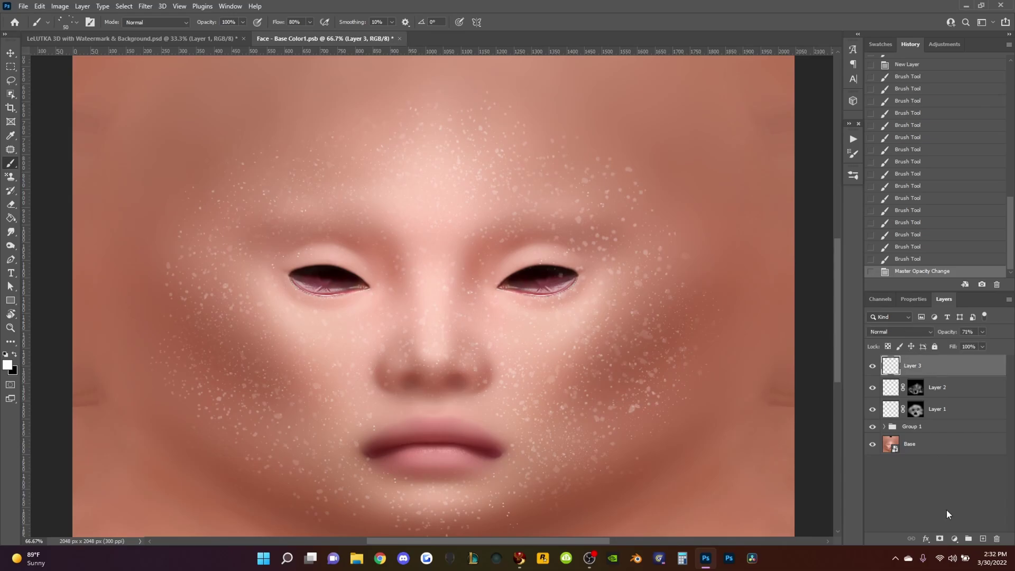
- Give Layer 3 an inverted black layer mask and choose the Soft Round brush
click(940, 539)
key(ctrl+i)
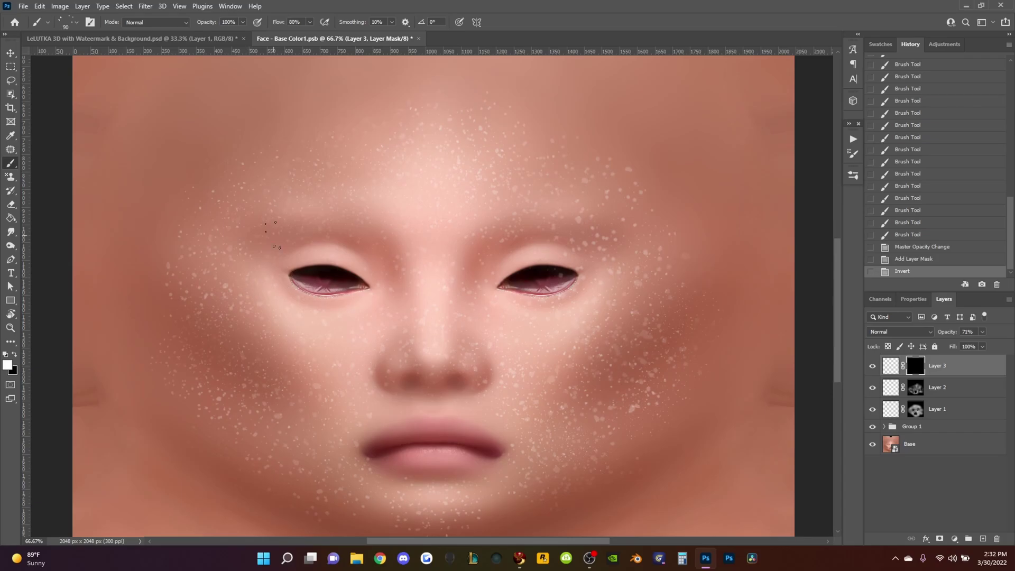
click(66, 21)
click(38, 116)
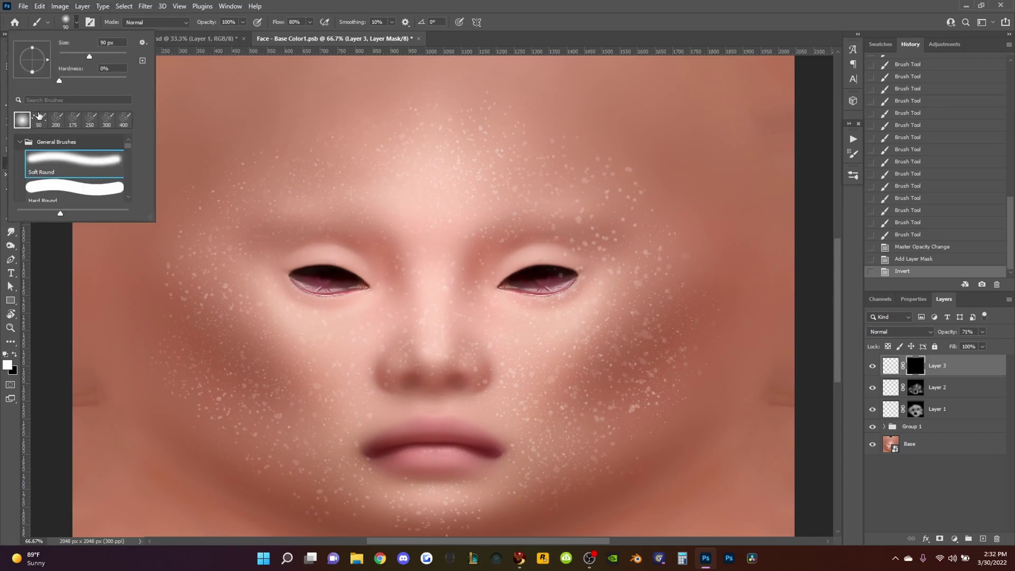
click(76, 24)
- With a larger brush, paint white mask patches to reveal freckles, then set opacity to 91%
key(bracketright)
key(bracketright)
key(bracketright)
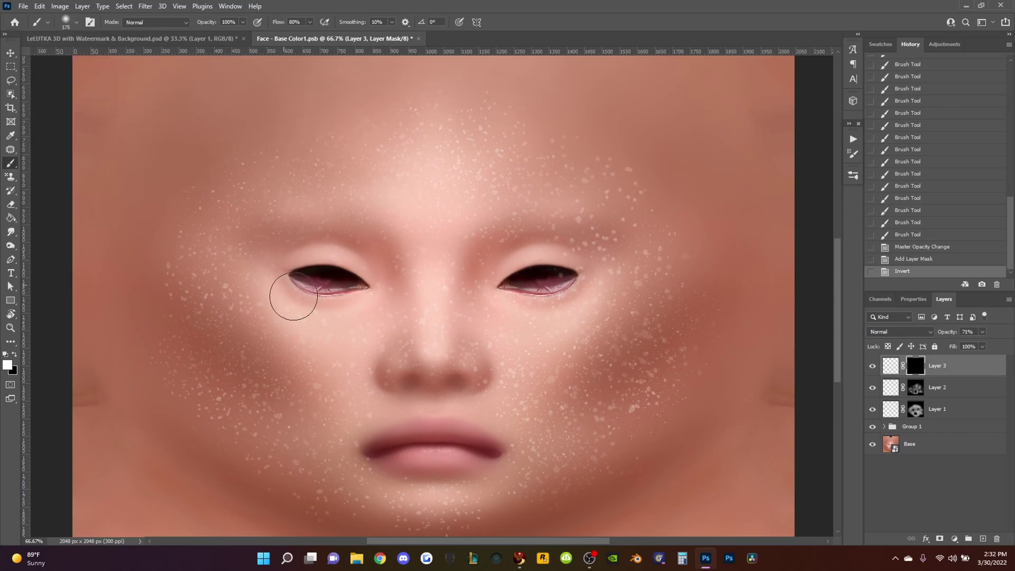
key(bracketright)
drag(383, 470, 476, 491)
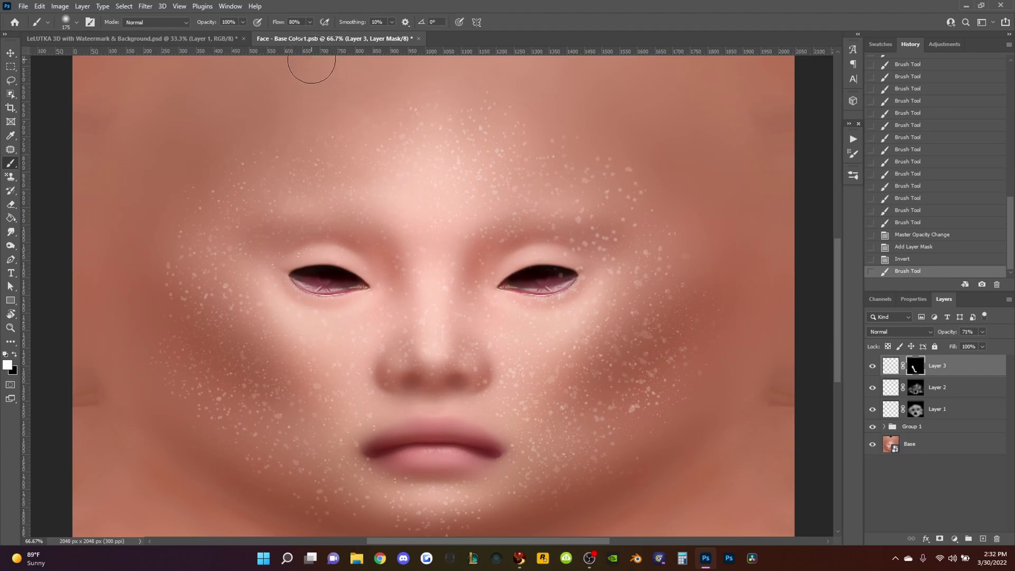
drag(275, 23, 268, 23)
key(ctrl+z)
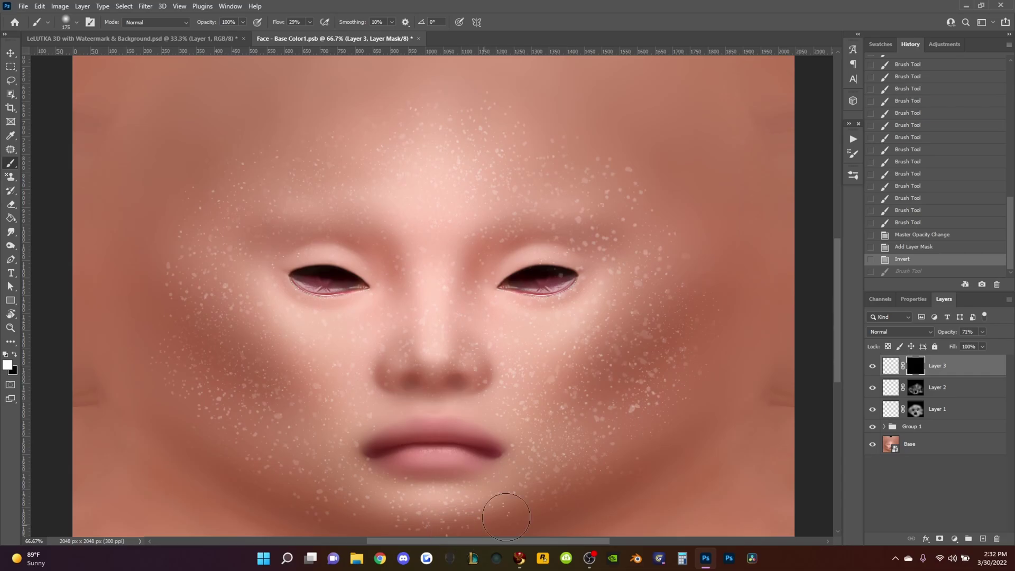
key(ctrl+shift+z)
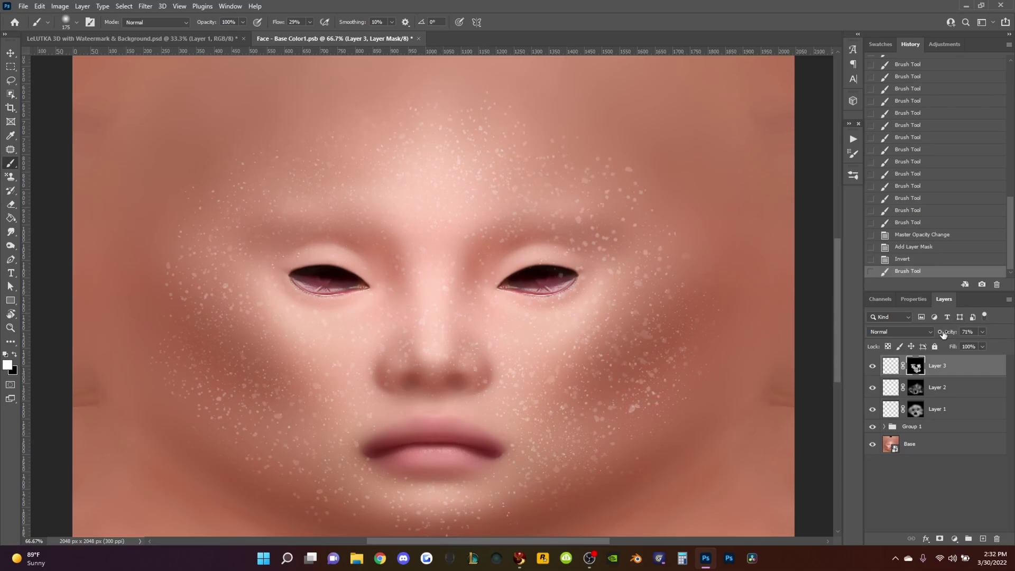
key(Return)
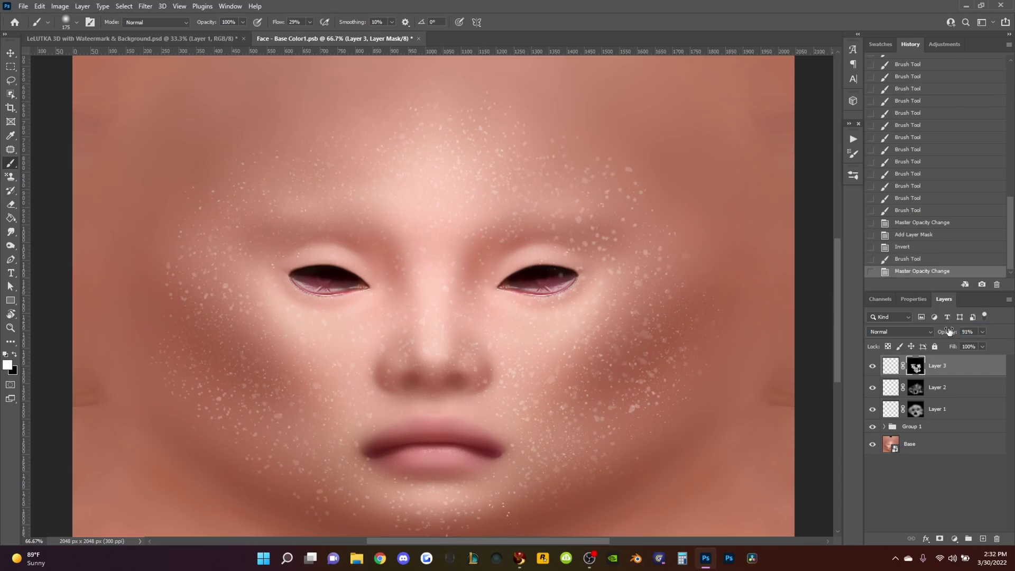
- Make Layer 1 the active layer and bring up the Filter > Blur list
click(947, 389)
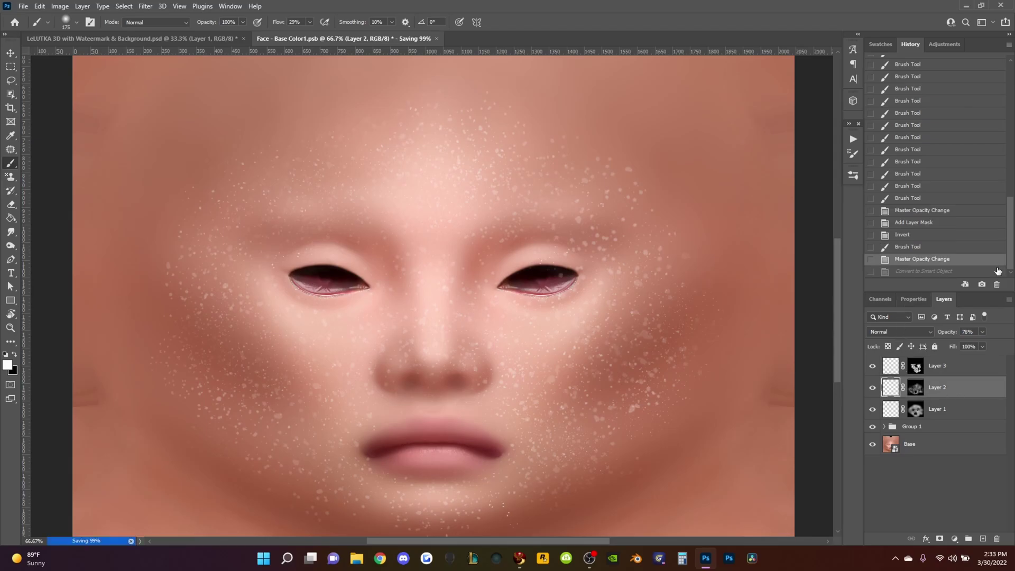
click(946, 413)
right_click(944, 414)
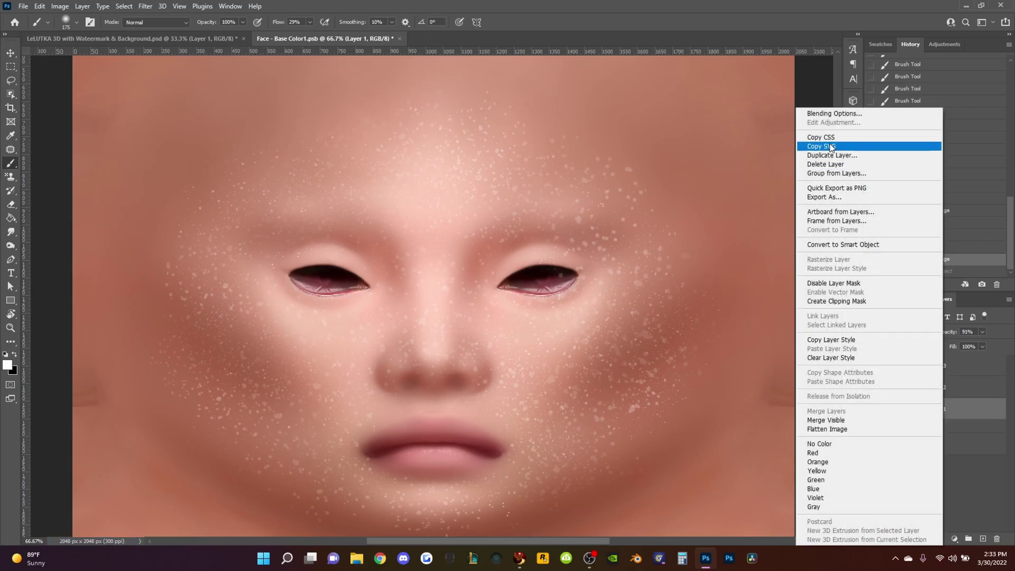
key(Escape)
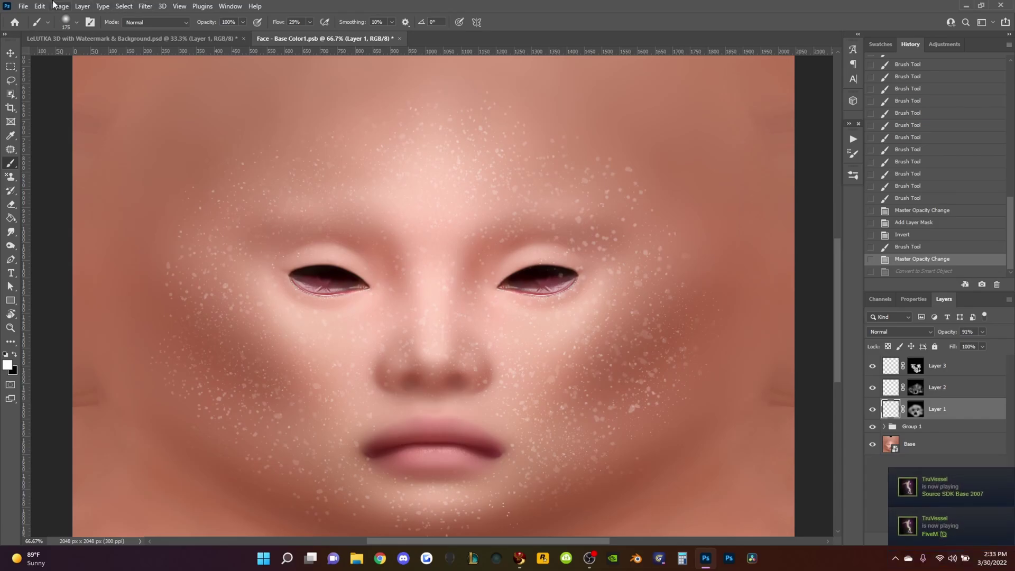
click(148, 6)
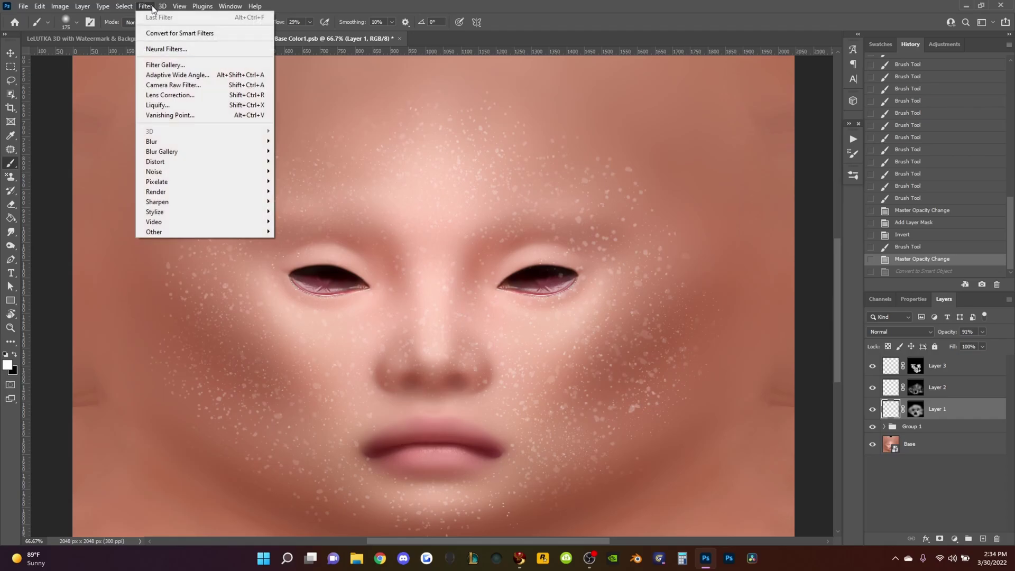
mouse_move(153, 141)
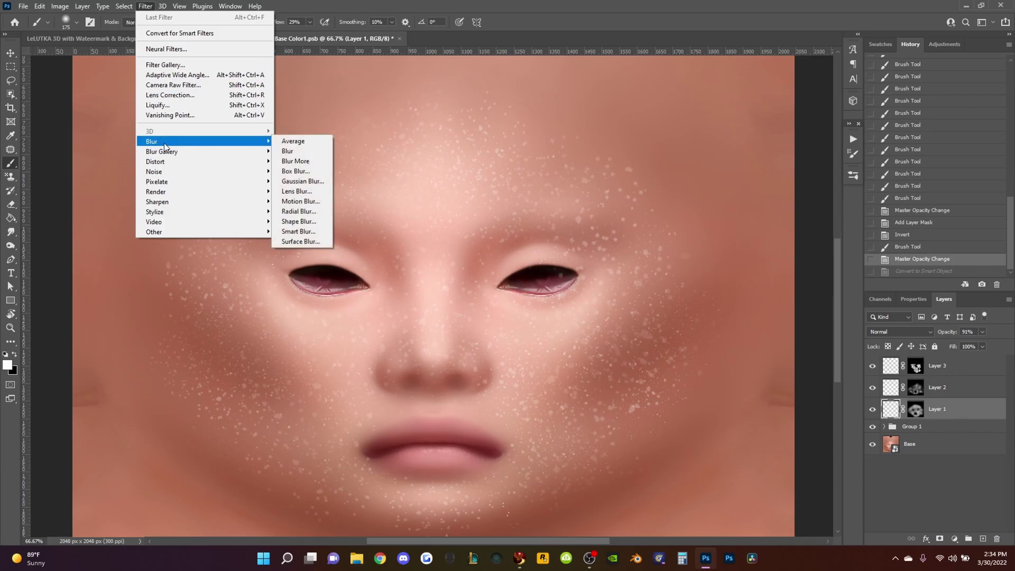
- Apply a Gaussian Blur of about 2.5 px radius to Layer 1
click(302, 181)
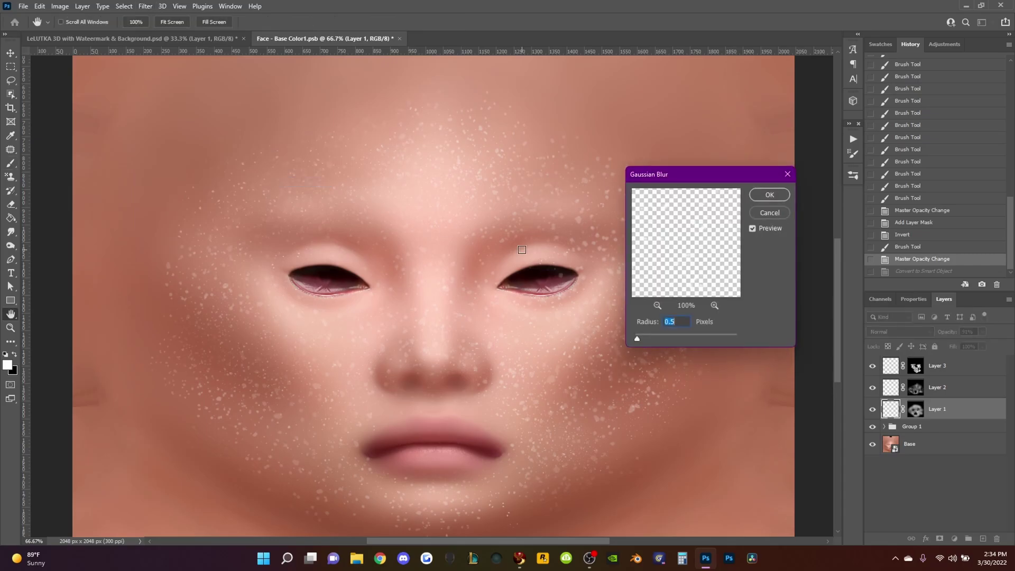
drag(635, 341, 647, 341)
click(766, 196)
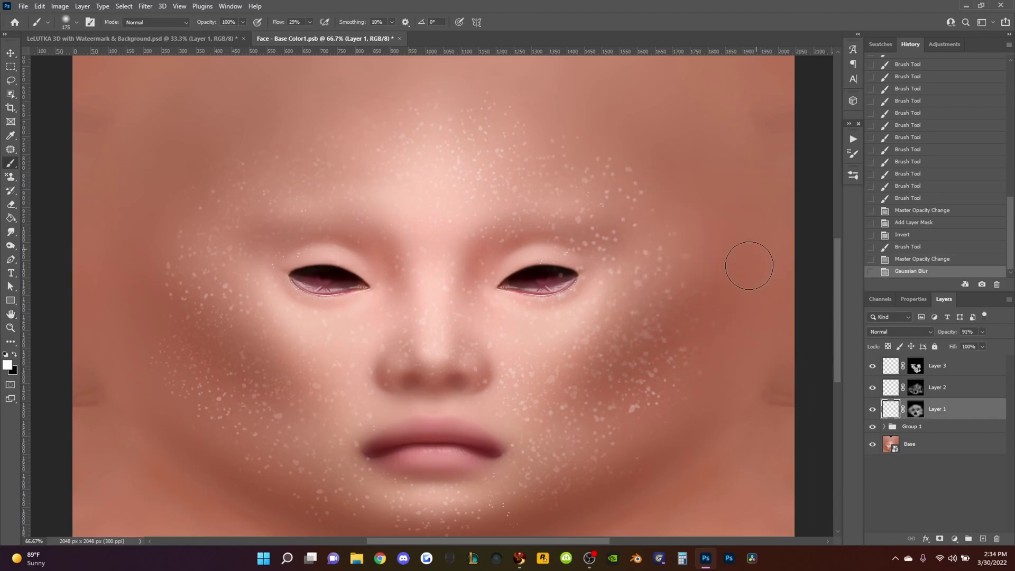
- Apply a Gaussian Blur of 2.6 px radius to Layer 2
click(969, 387)
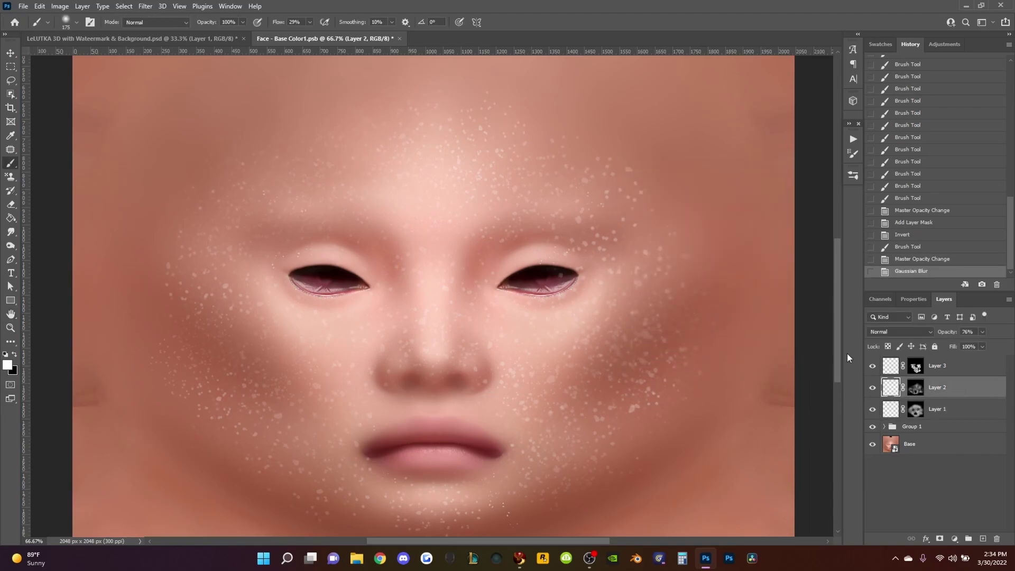
click(145, 6)
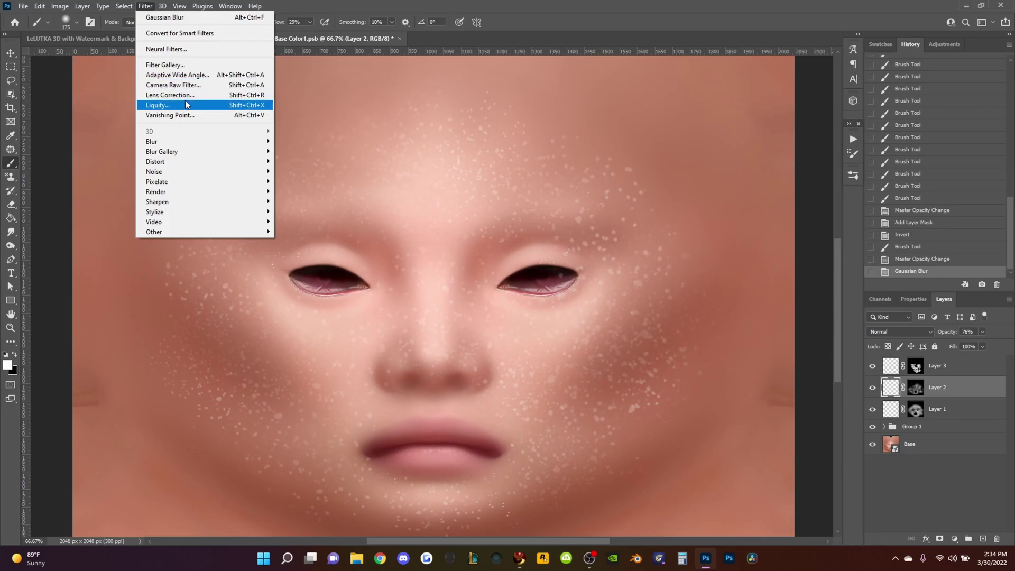
mouse_move(204, 142)
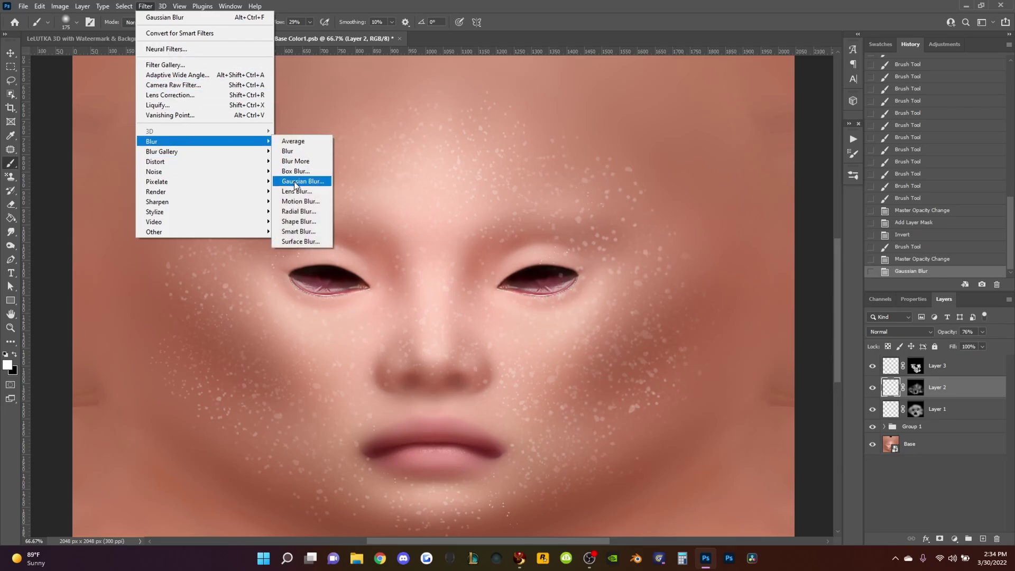
click(302, 181)
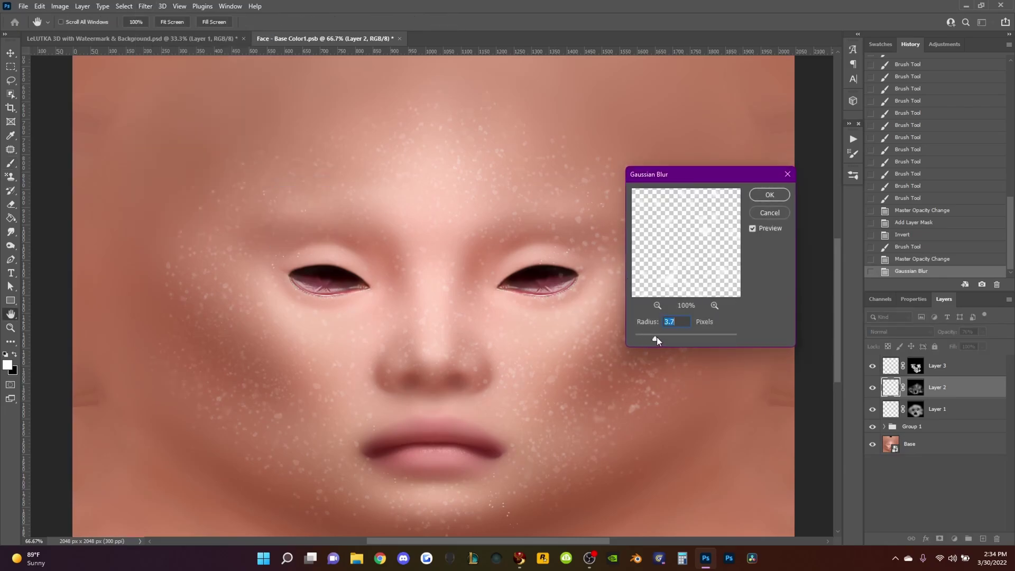
drag(643, 341, 649, 339)
click(769, 205)
- Apply a light Gaussian Blur of about 1.8 px radius to Layer 3
click(939, 367)
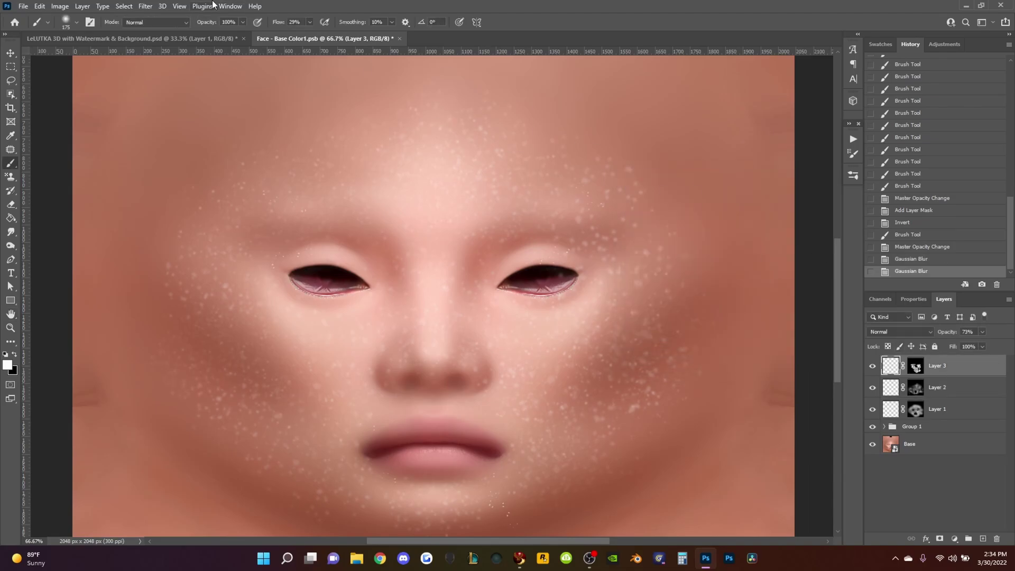
click(146, 7)
mouse_move(181, 141)
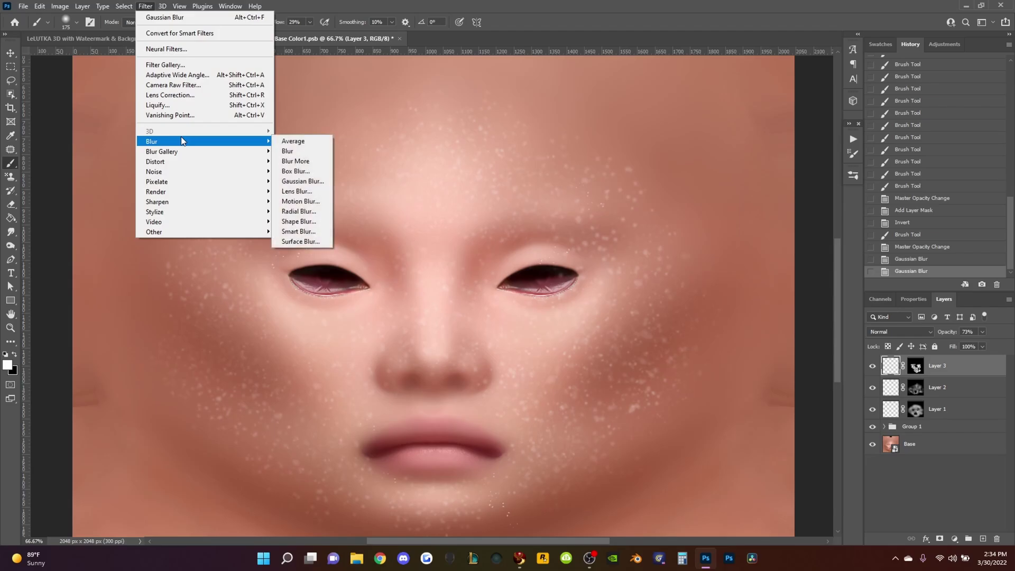
click(302, 181)
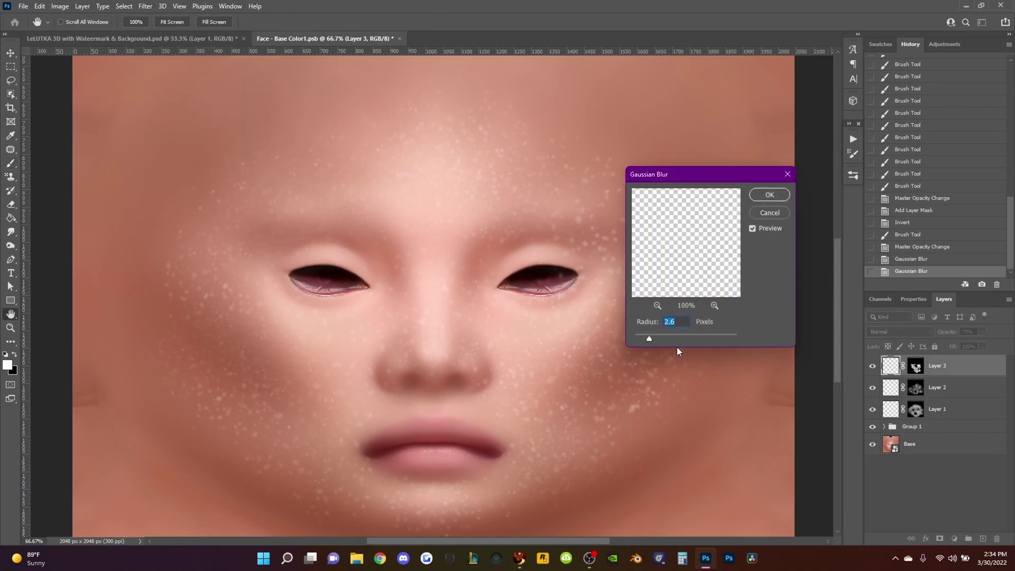
drag(651, 338, 639, 332)
drag(645, 338, 663, 338)
drag(651, 338, 644, 339)
click(769, 195)
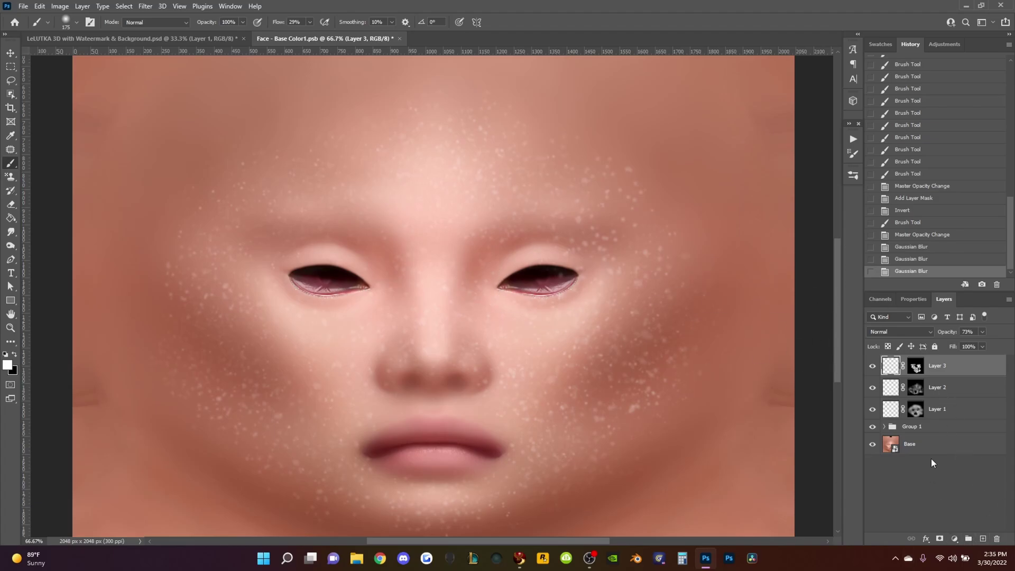
shift+click(959, 411)
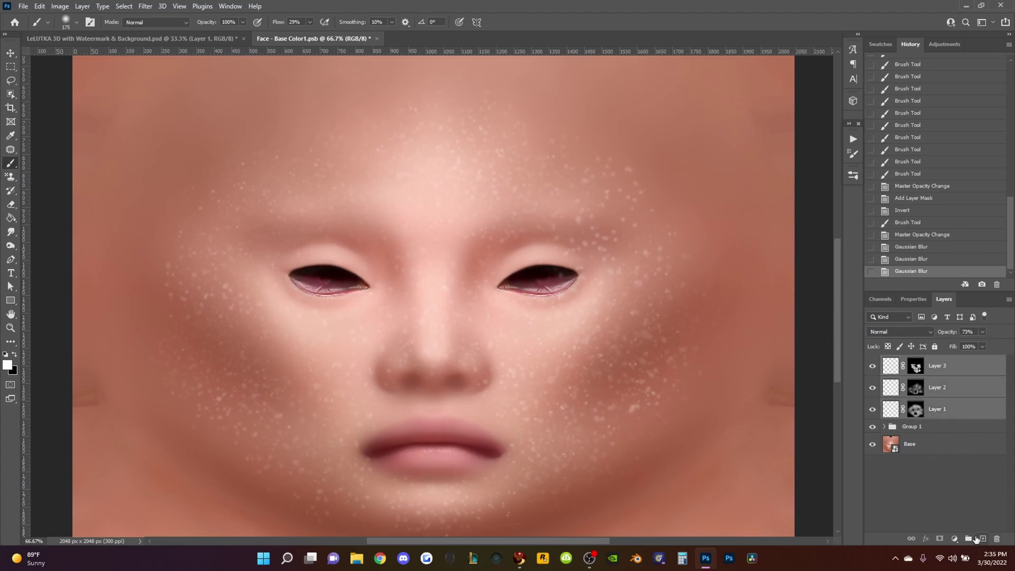
click(958, 374)
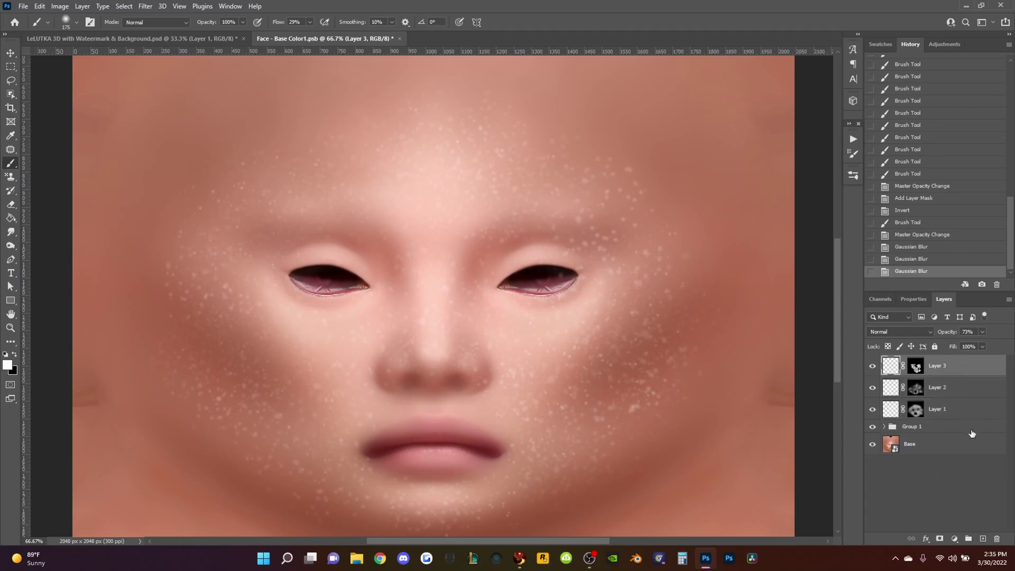
click(972, 476)
click(963, 374)
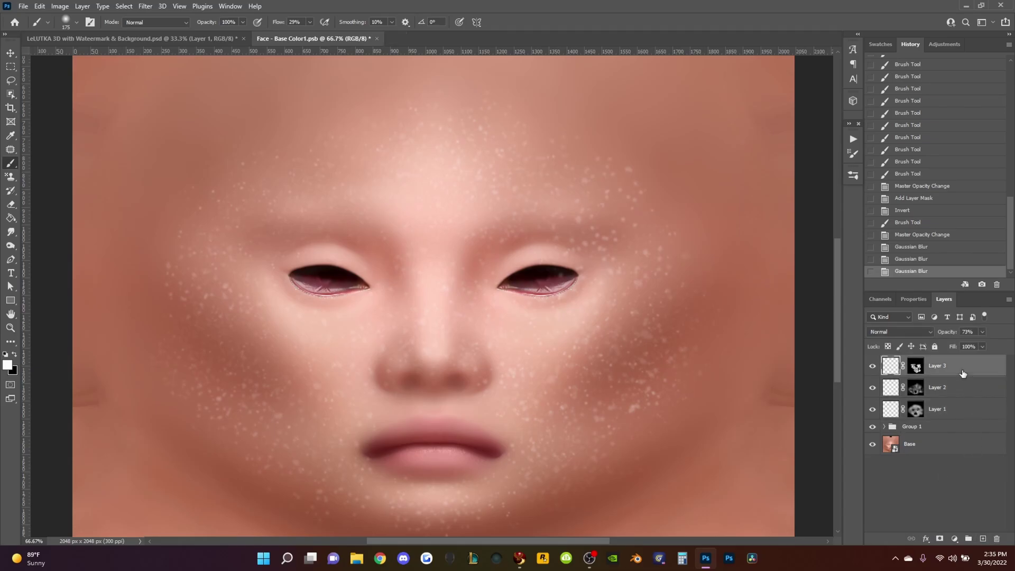
shift+click(959, 417)
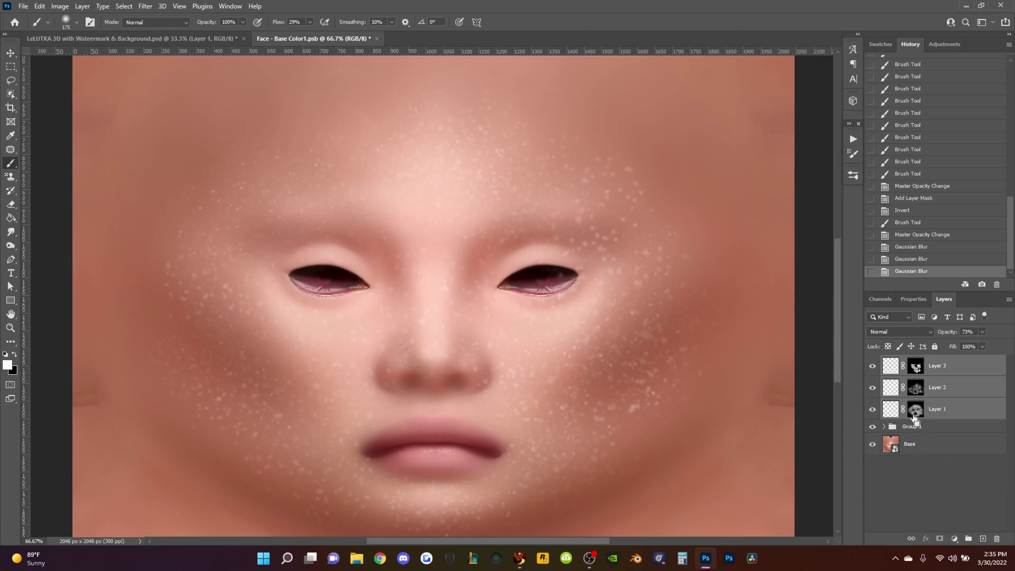
key(ctrl+g)
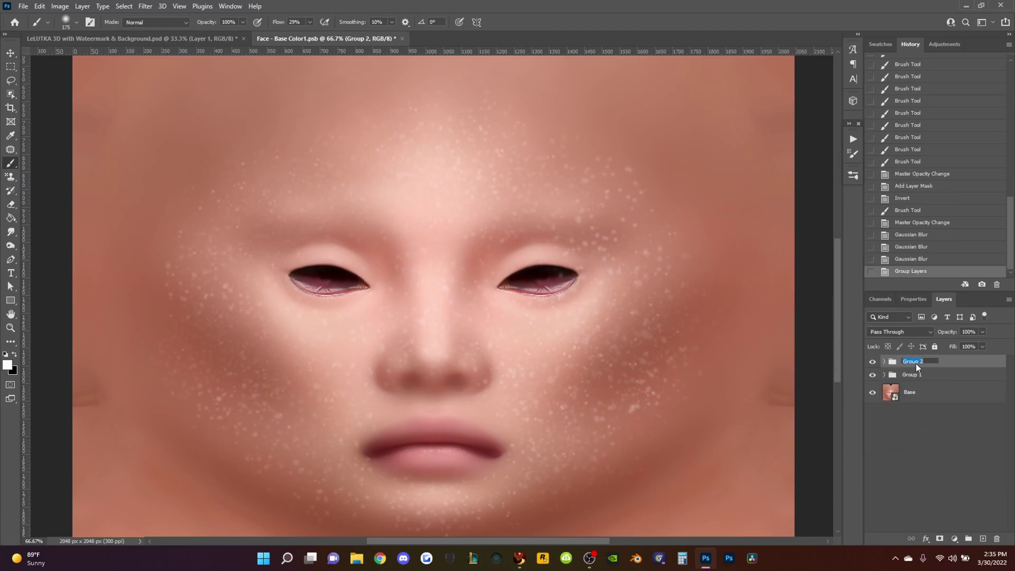
text(Fr)
text(eckles)
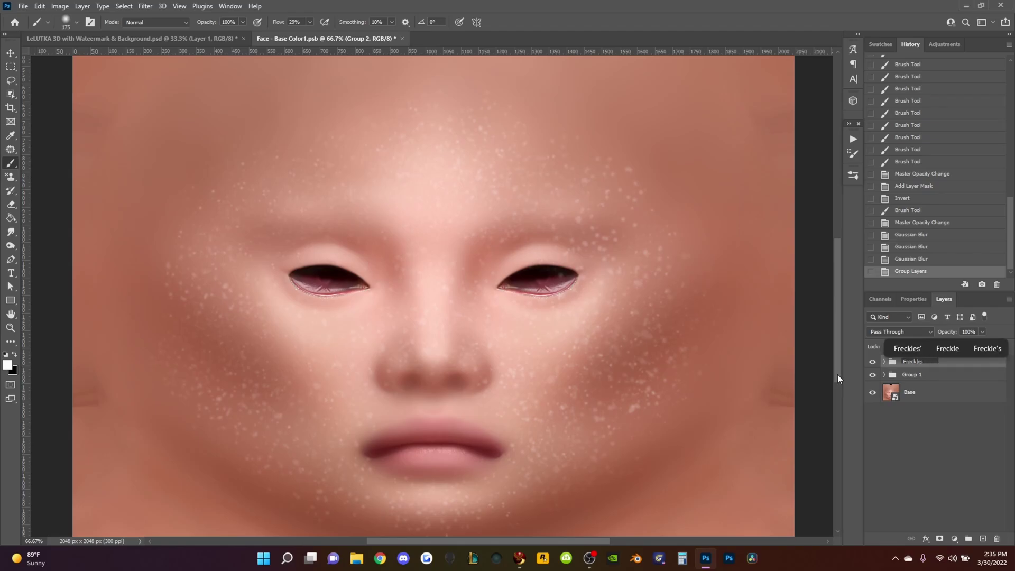
click(910, 126)
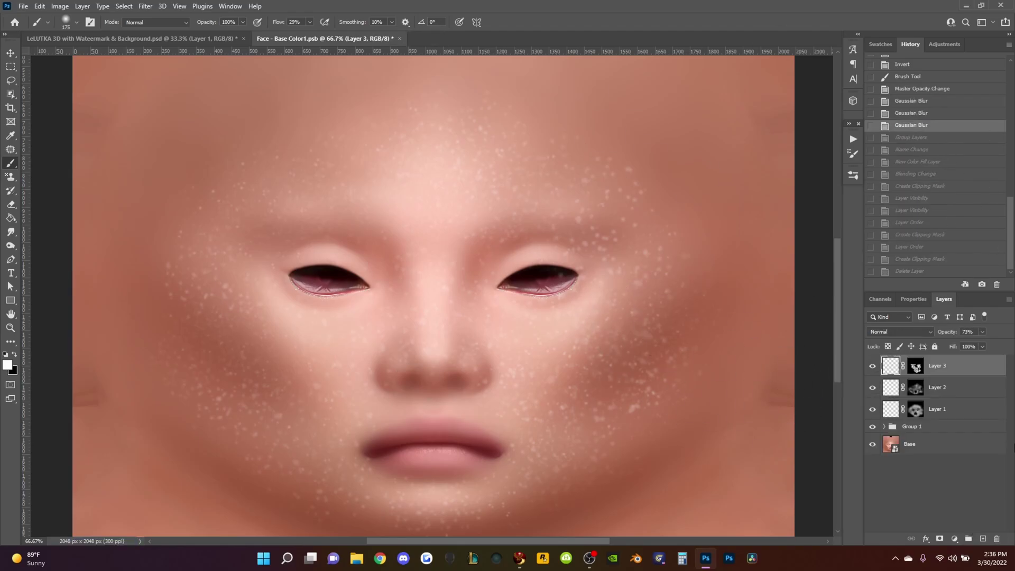
- Enable a Color Overlay effect in Layer 1's Blending Options
click(961, 408)
right_click(961, 409)
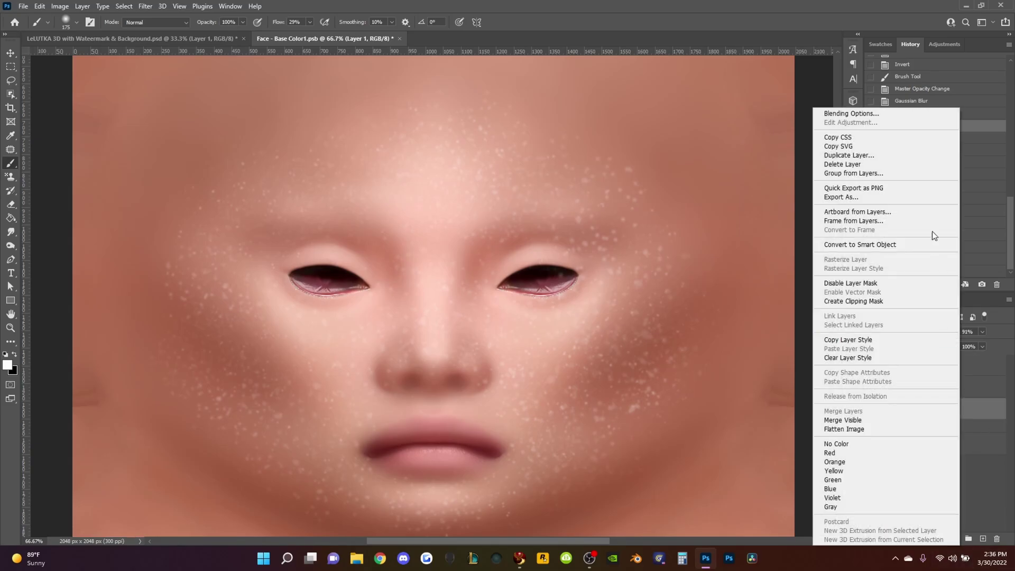
click(903, 115)
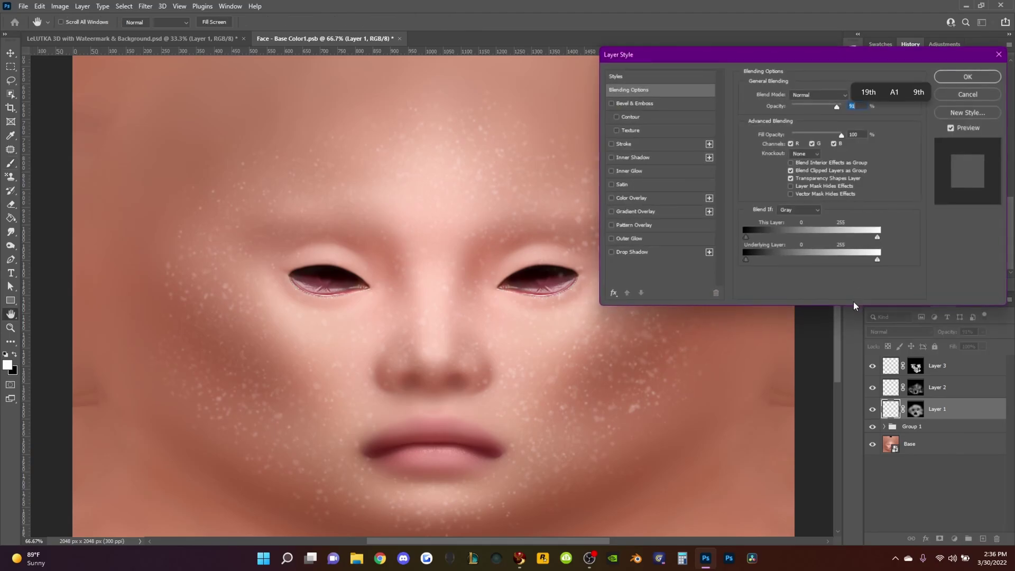
click(634, 200)
- Set the overlay colour to a reddish brown in the Color Picker
click(852, 94)
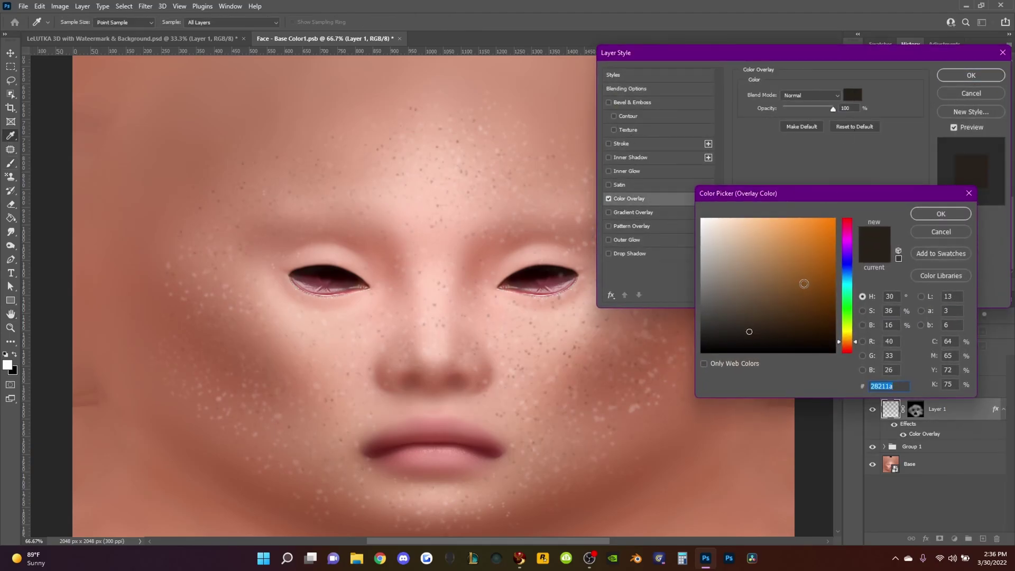
click(791, 297)
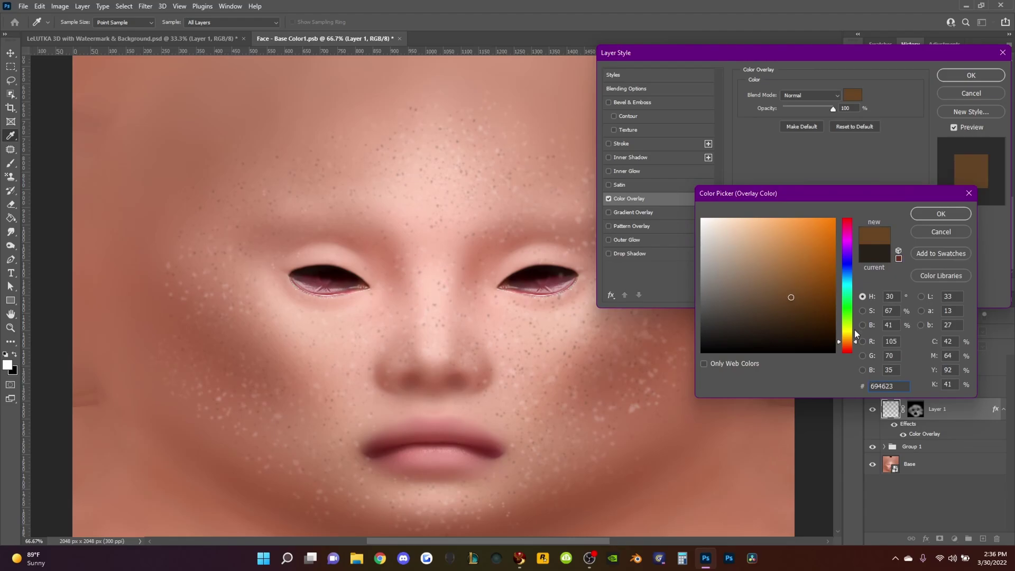
click(853, 350)
drag(853, 350, 852, 346)
click(815, 284)
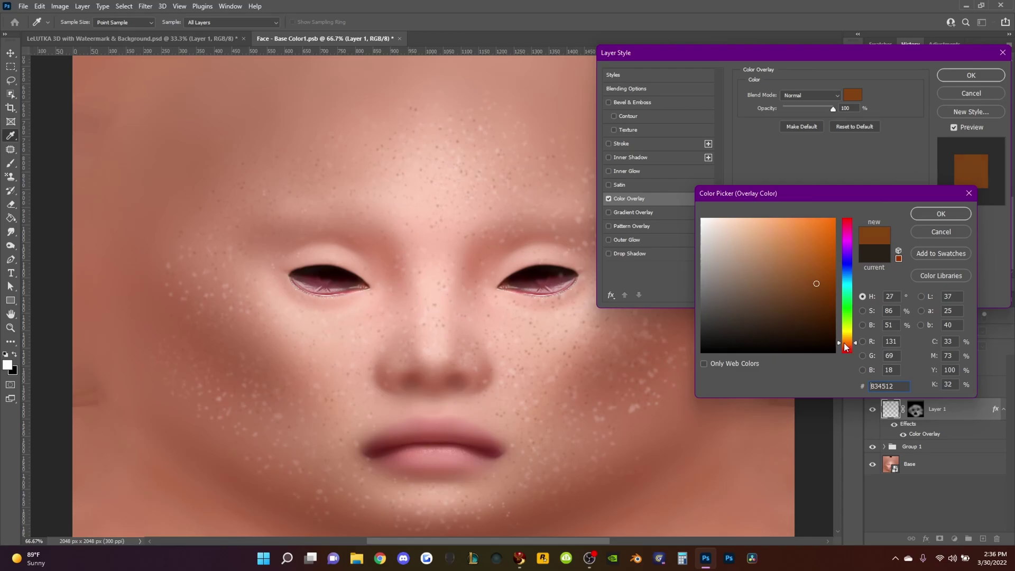
drag(846, 344, 850, 344)
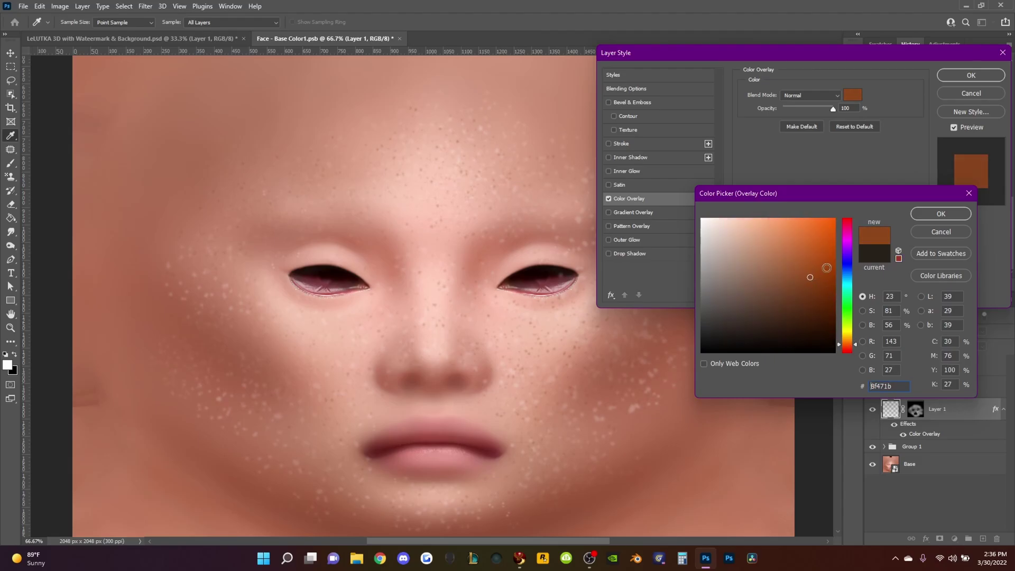
click(941, 215)
- Commit Layer 1's overlay and add the brown Color Overlay to Layer 2
click(963, 75)
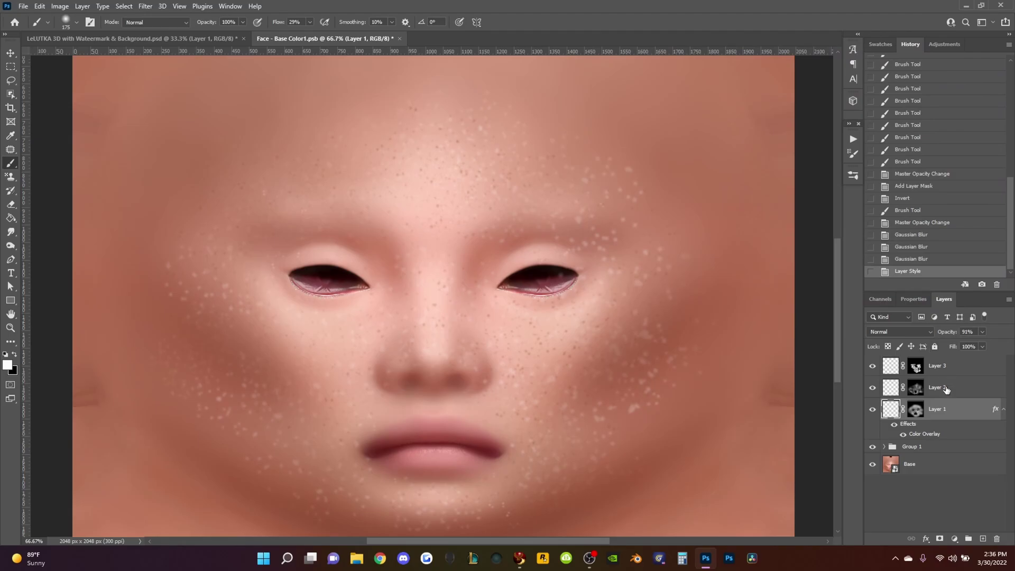
click(943, 386)
right_click(944, 387)
click(855, 114)
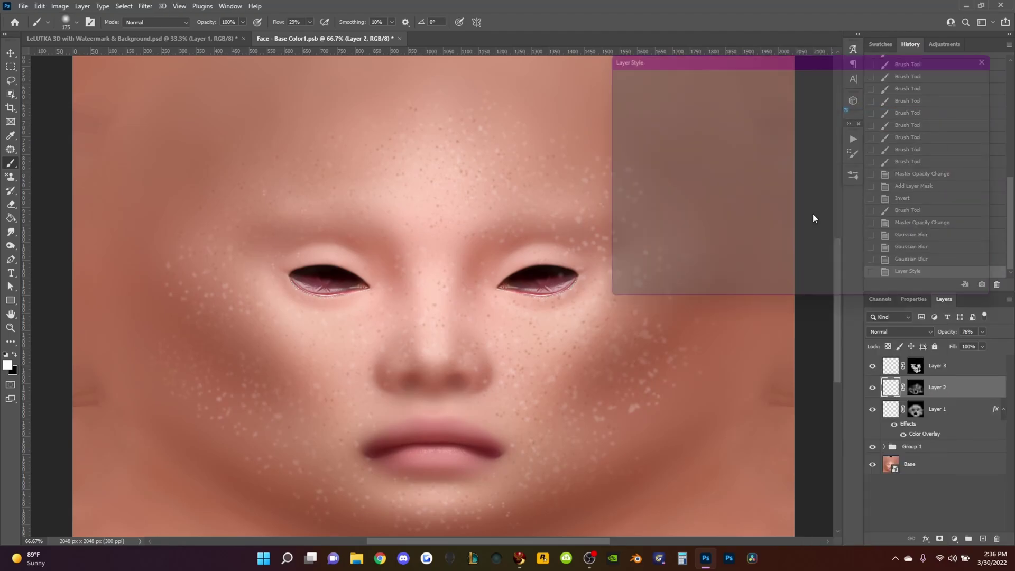
click(630, 200)
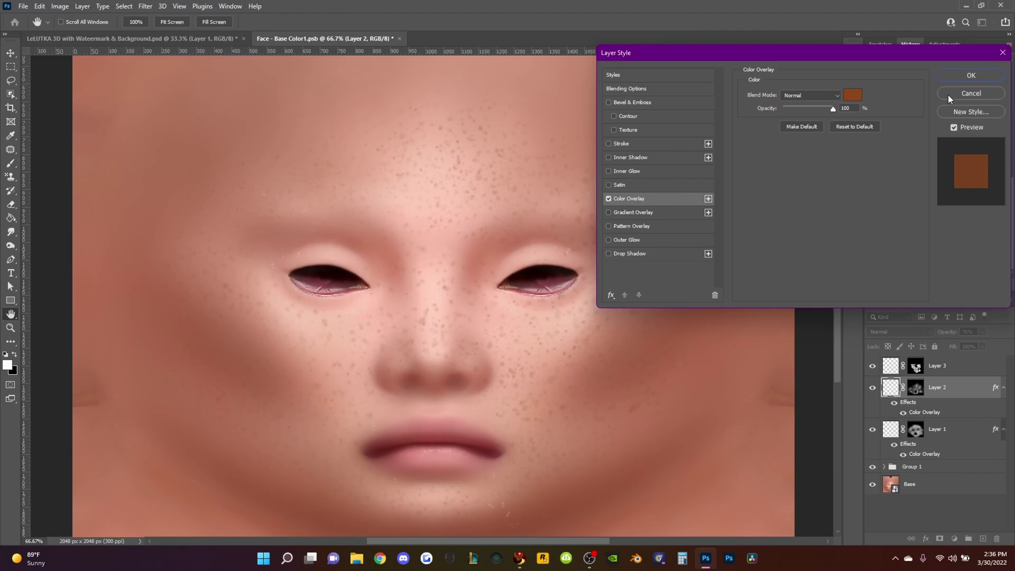
click(970, 76)
- Add the brown Color Overlay to Layer 3 as well
click(946, 368)
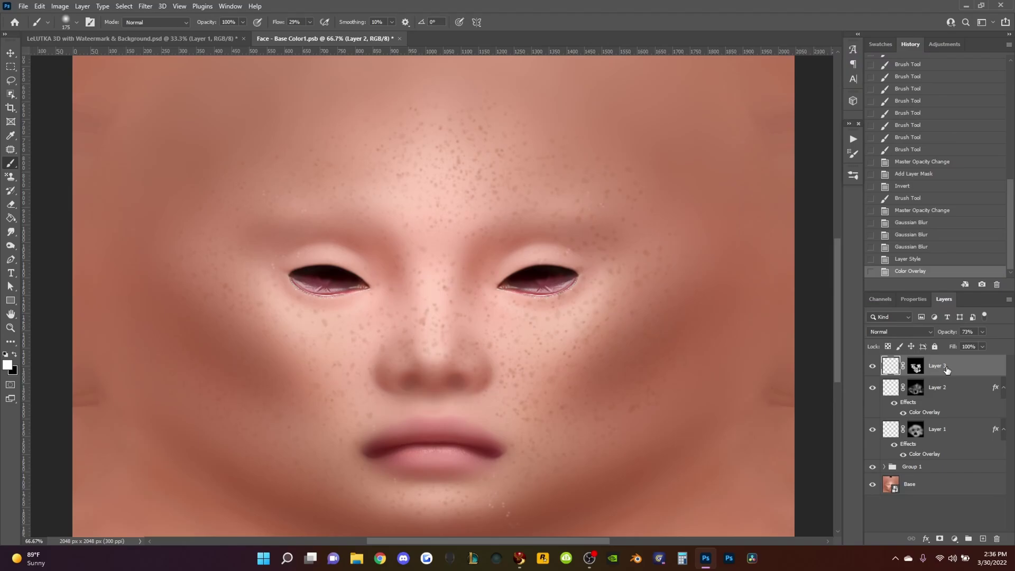
right_click(945, 368)
click(981, 363)
right_click(958, 370)
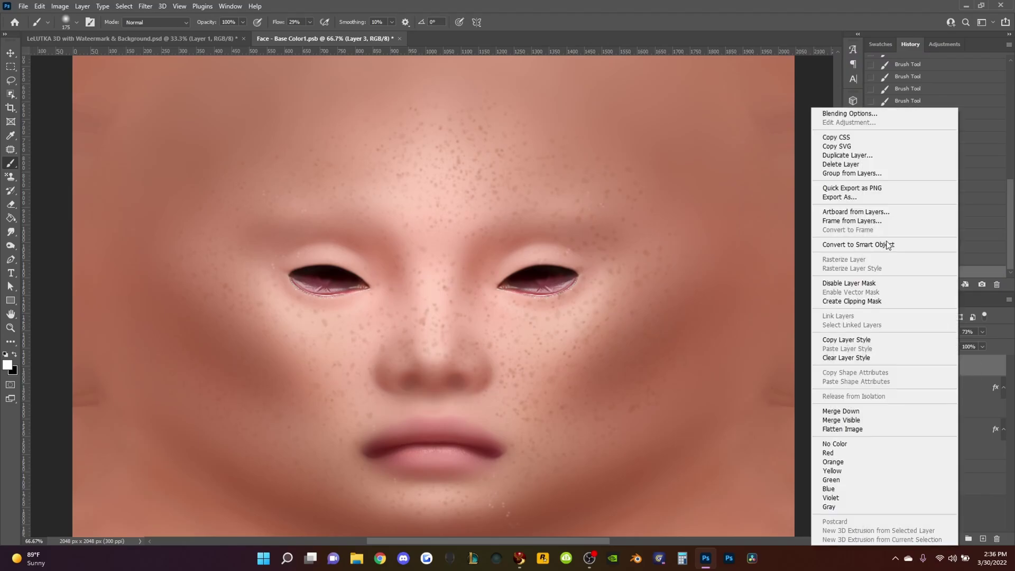
click(874, 116)
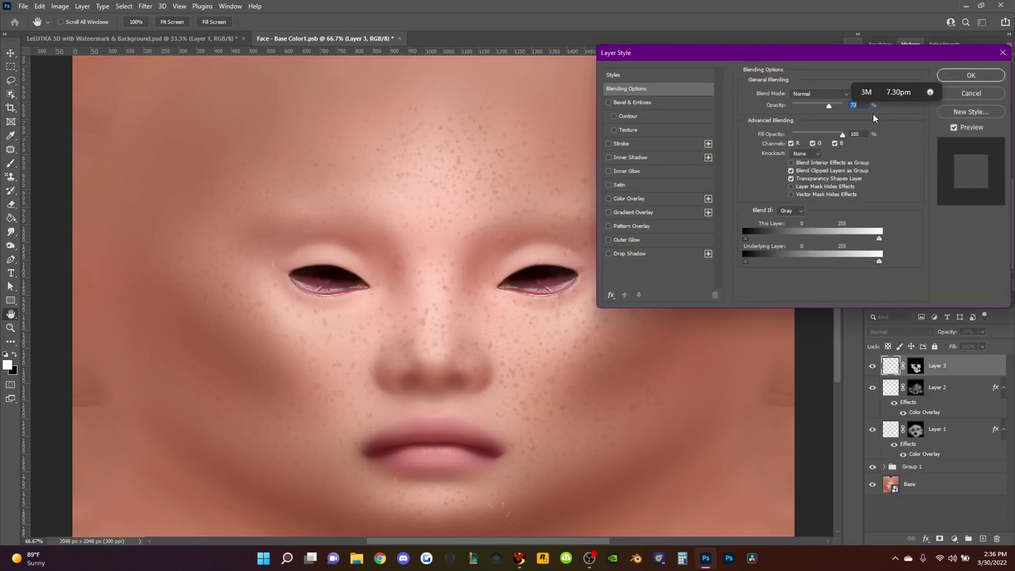
click(621, 199)
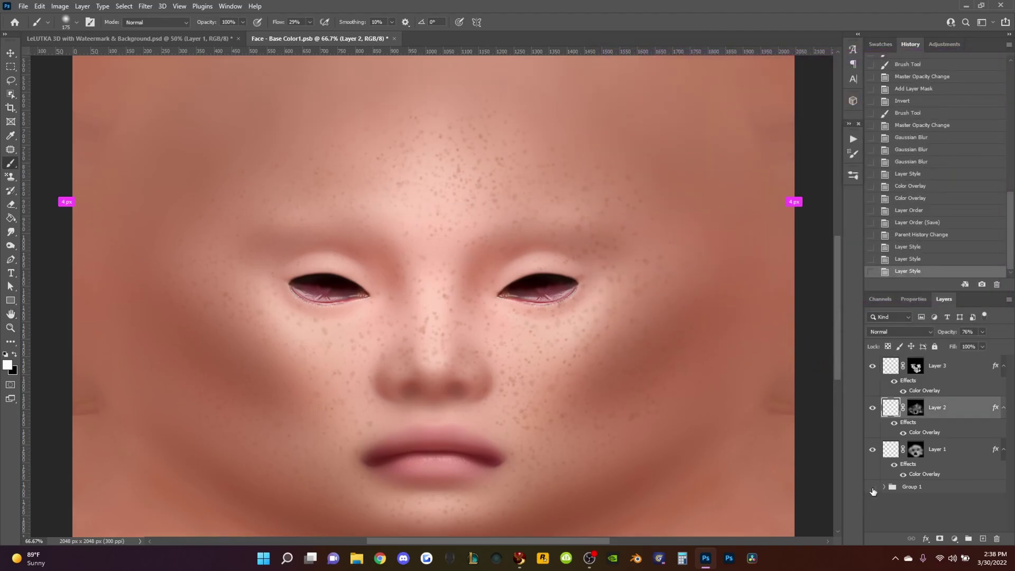
- Hide Group 1 and export the freckles as a transparent PNG replacing Face - Base Color1.png
click(873, 489)
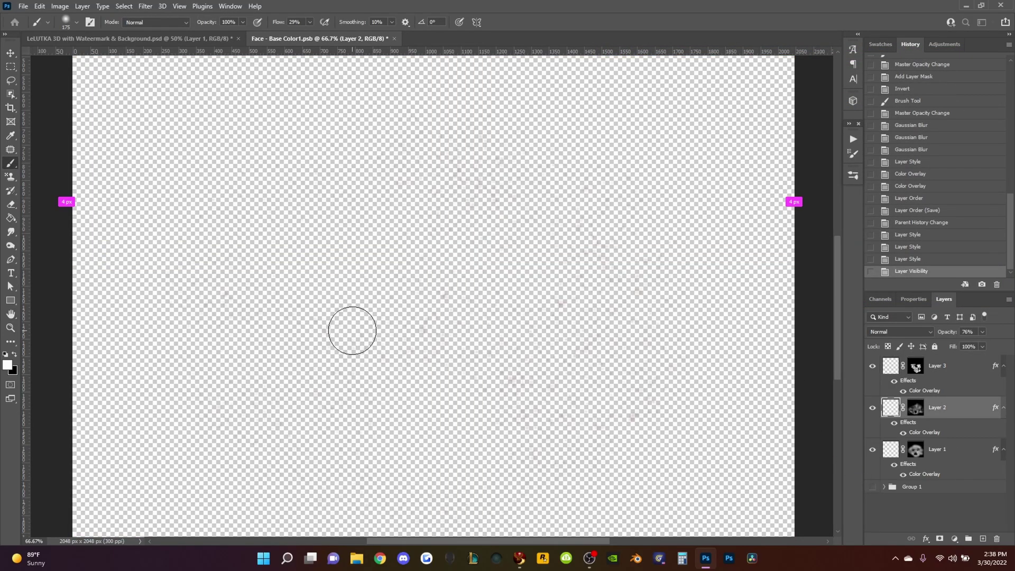
key(ctrl+alt+shift+w)
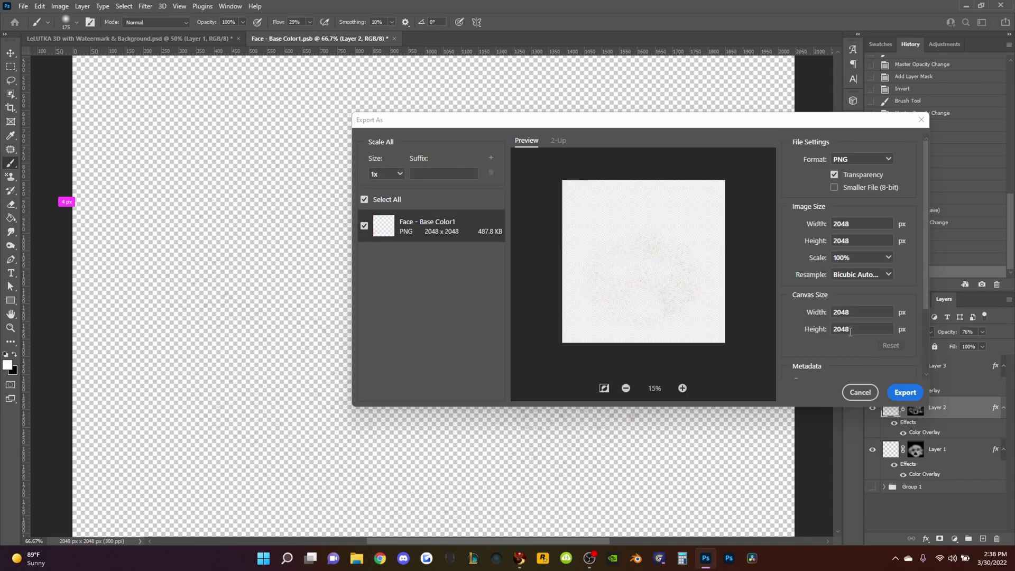
click(905, 392)
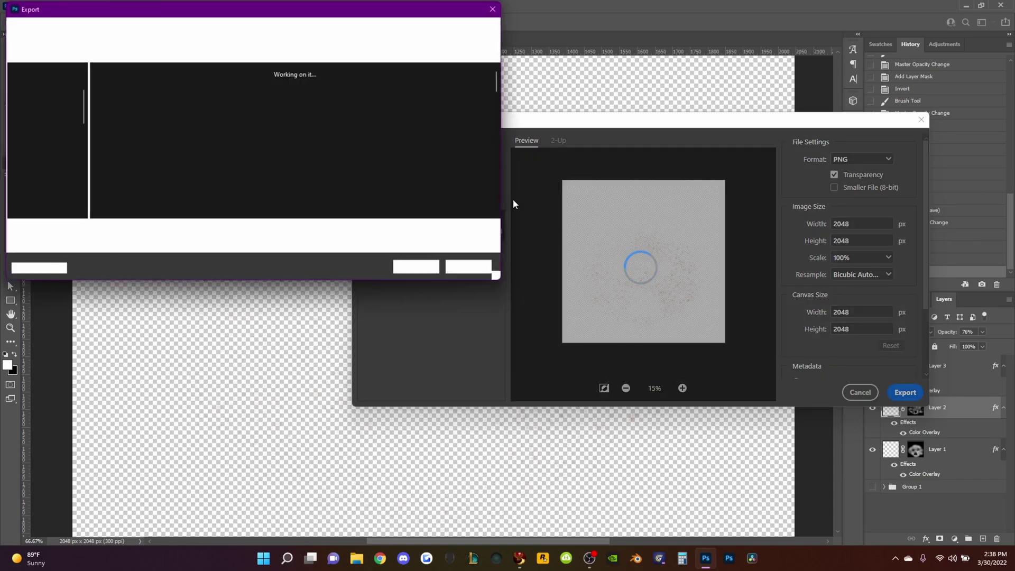
click(412, 268)
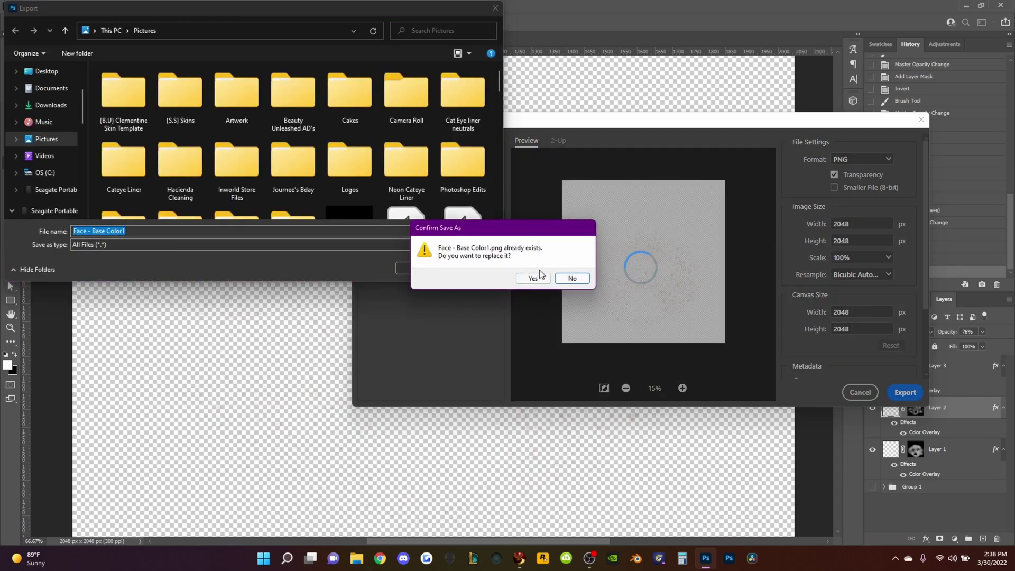
click(531, 277)
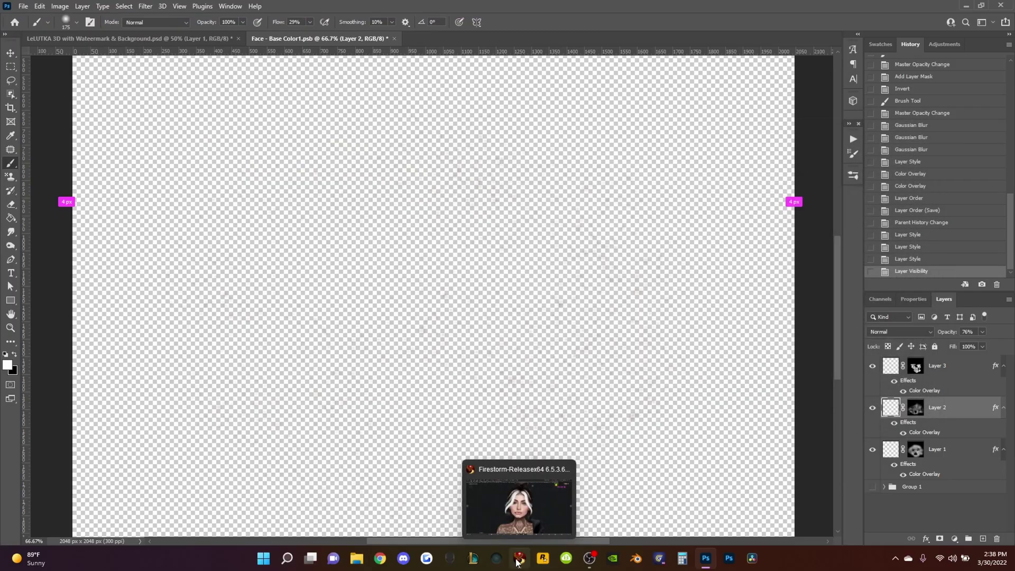
- In Firestorm, create a new tattoo item in the inventory's Clothing folder
click(518, 561)
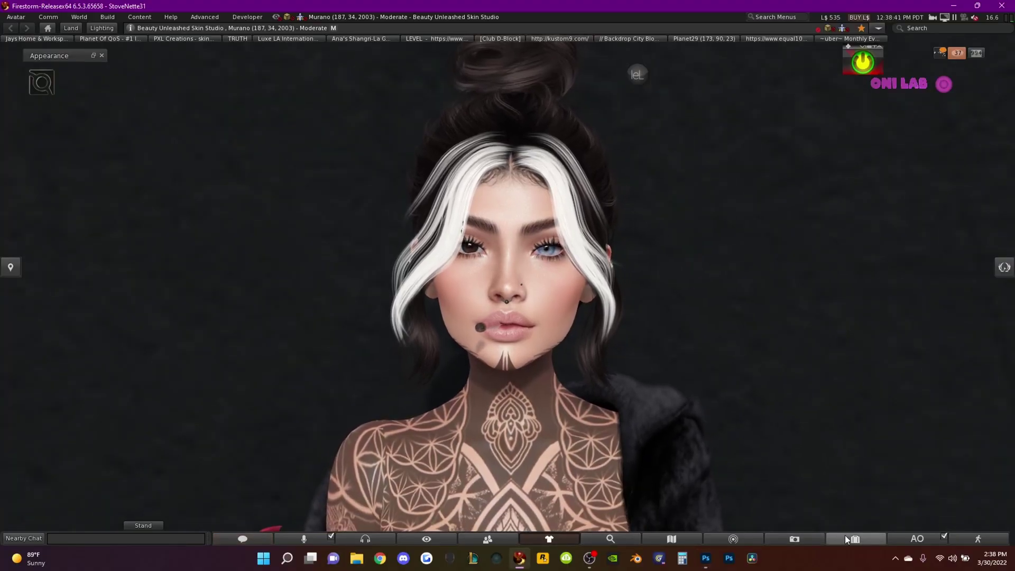
click(845, 539)
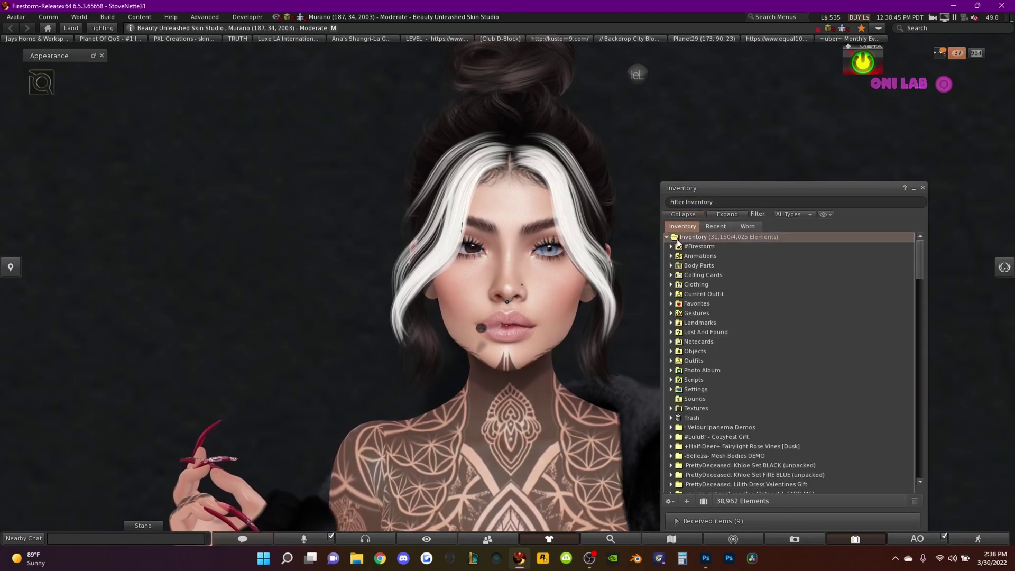
double_click(693, 284)
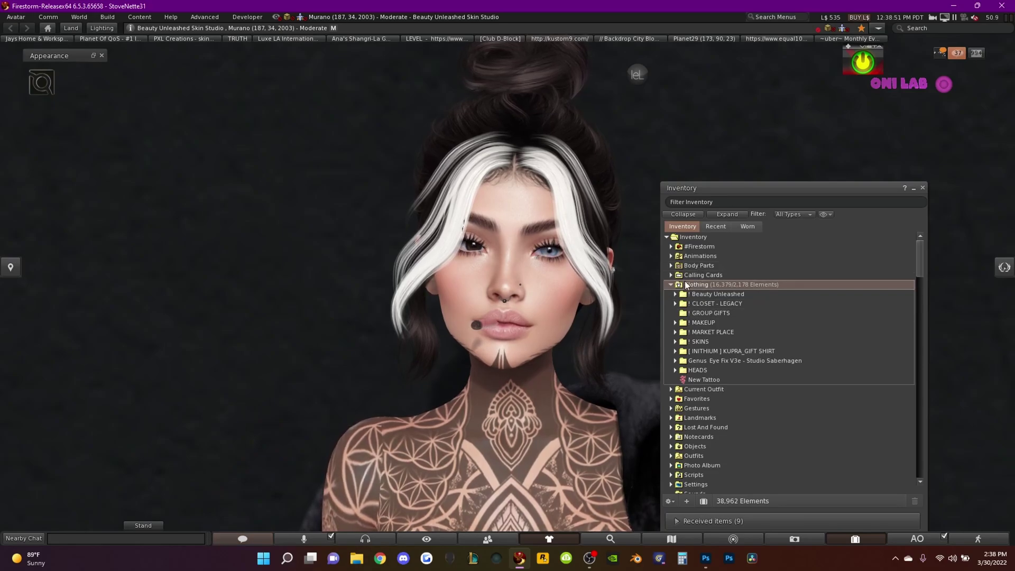
right_click(694, 287)
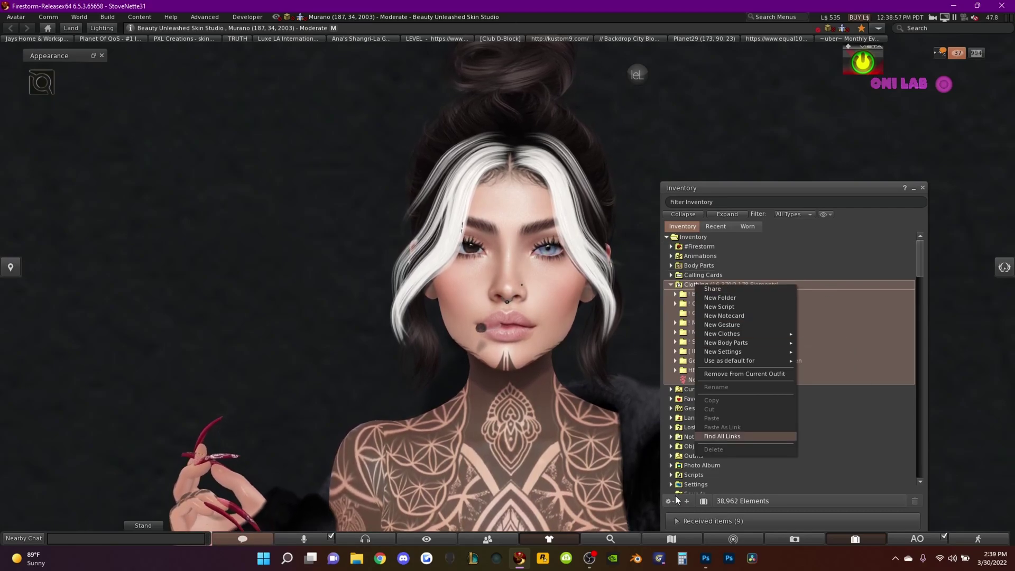
mouse_move(723, 333)
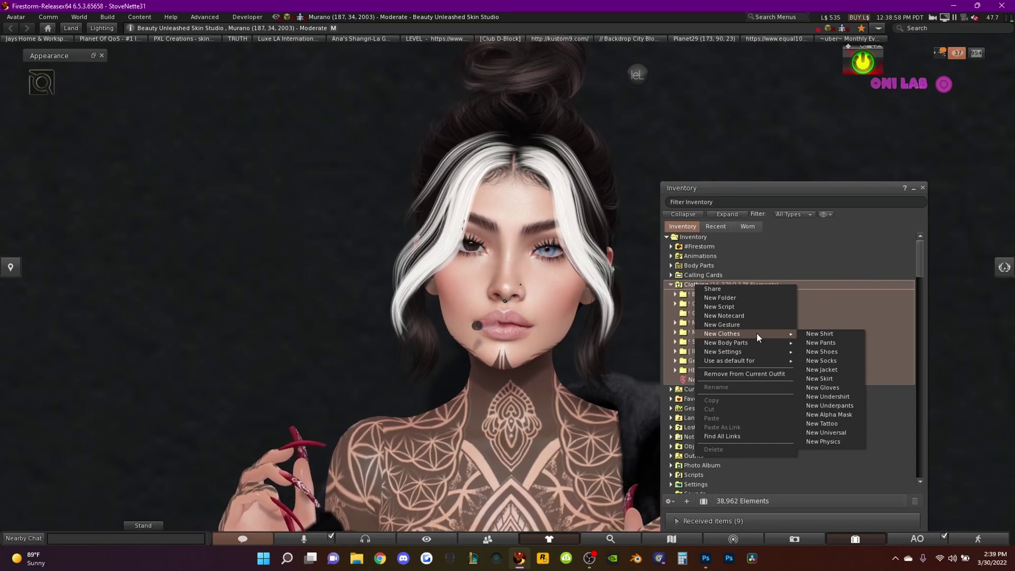
click(828, 422)
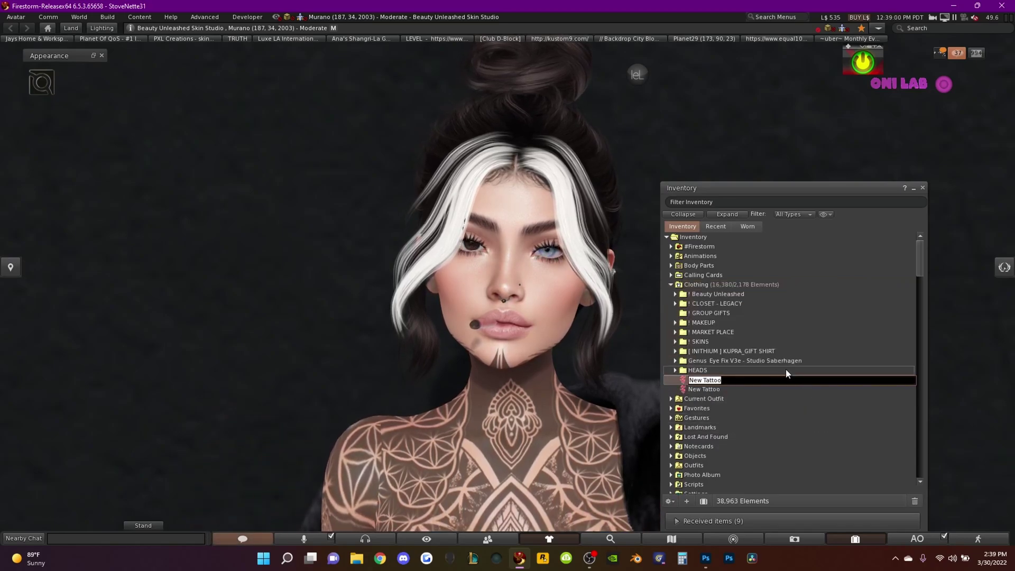
text(F)
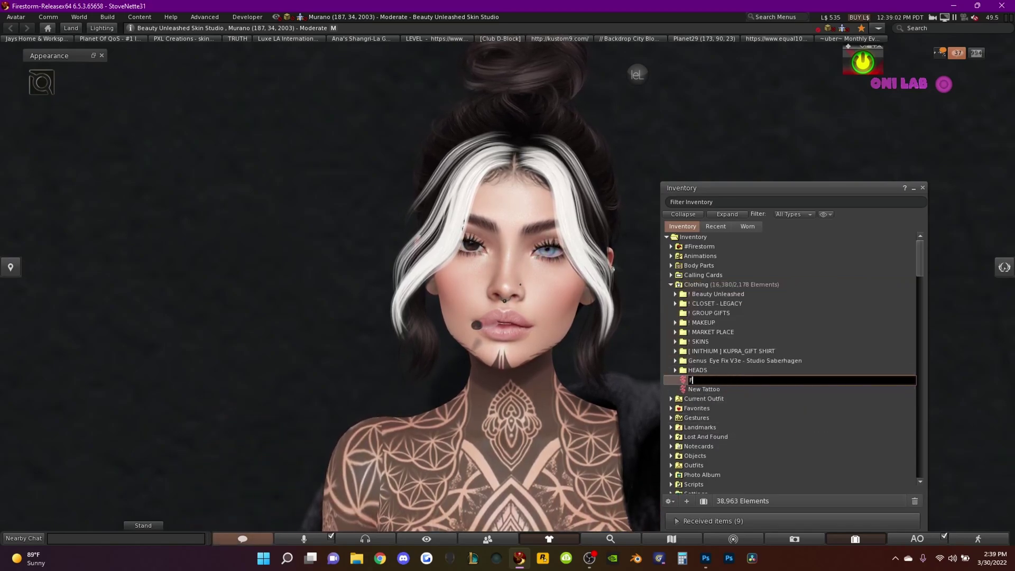
text(re)
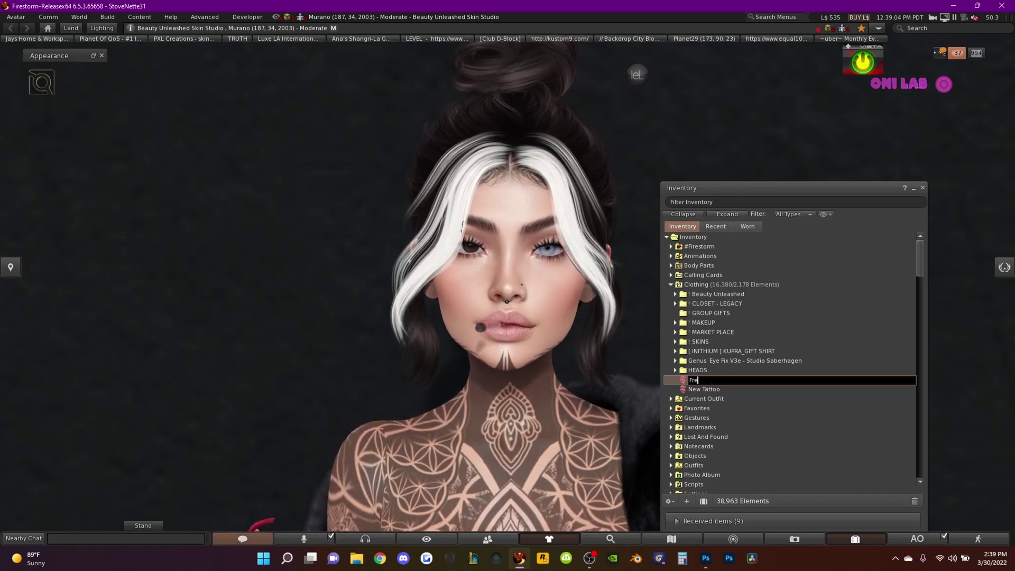
text(ckle Test)
- Name the tattoo Freckle Test, wear it, and open it for editing
key(Return)
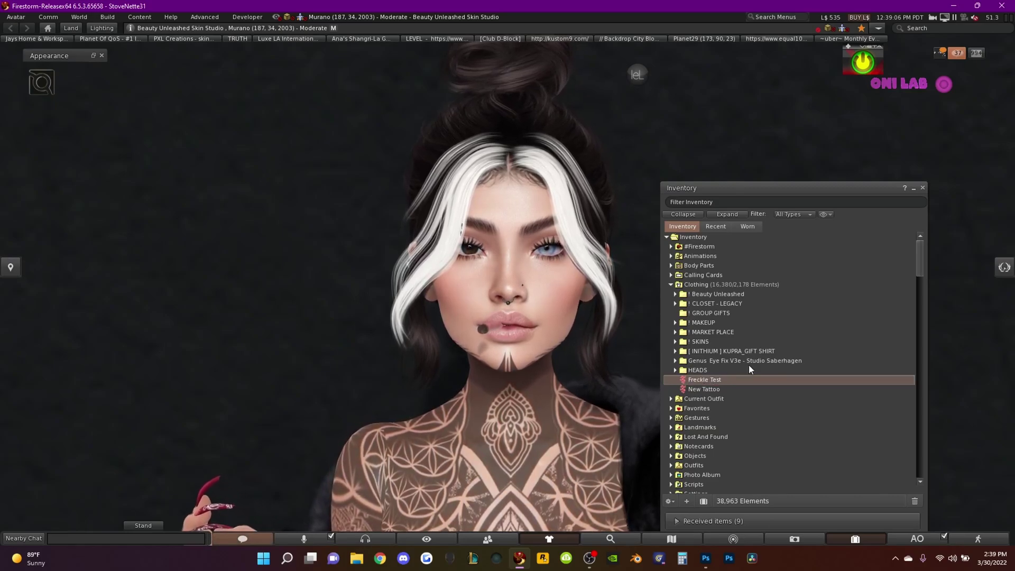
right_click(684, 369)
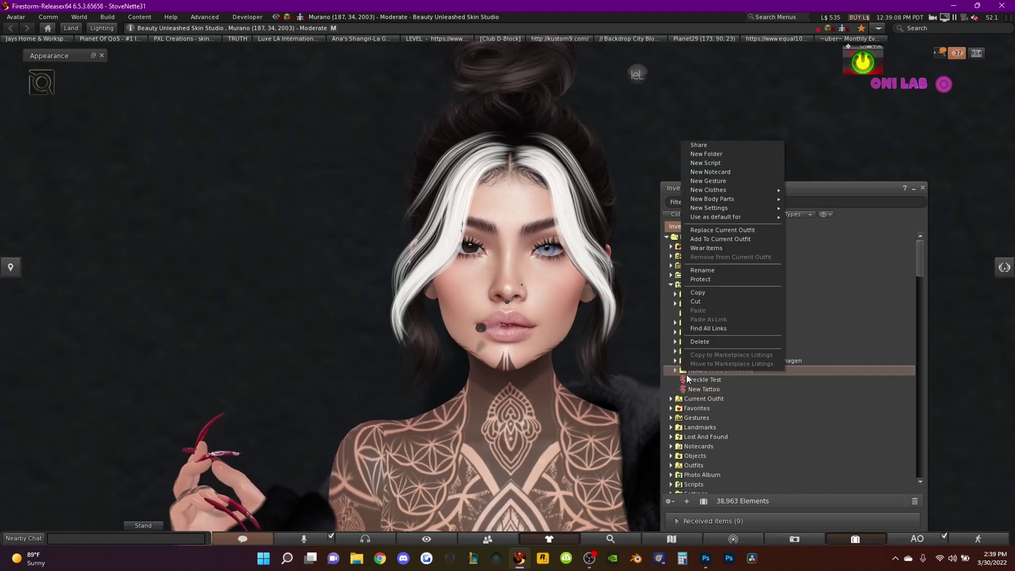
double_click(716, 380)
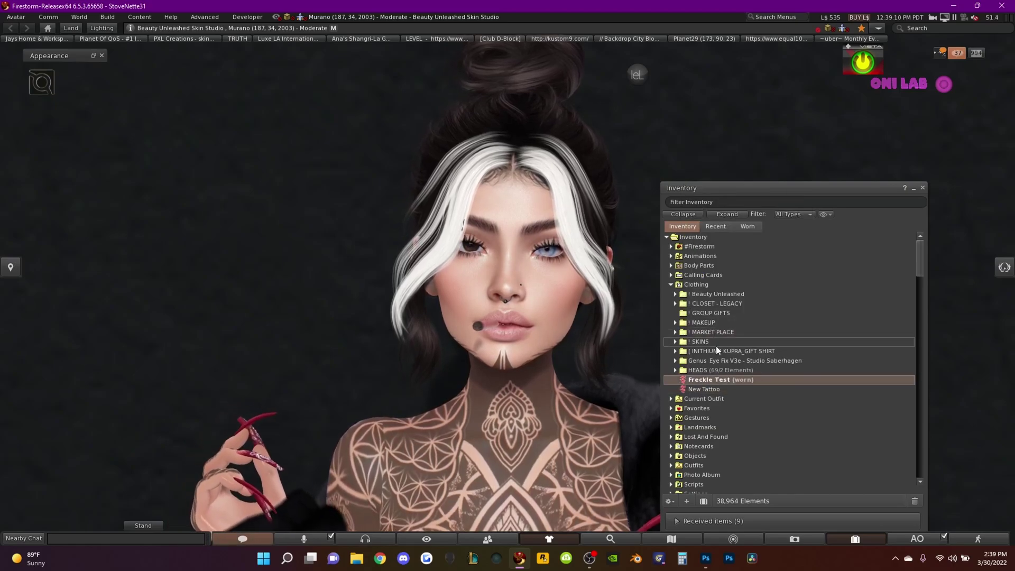
right_click(716, 380)
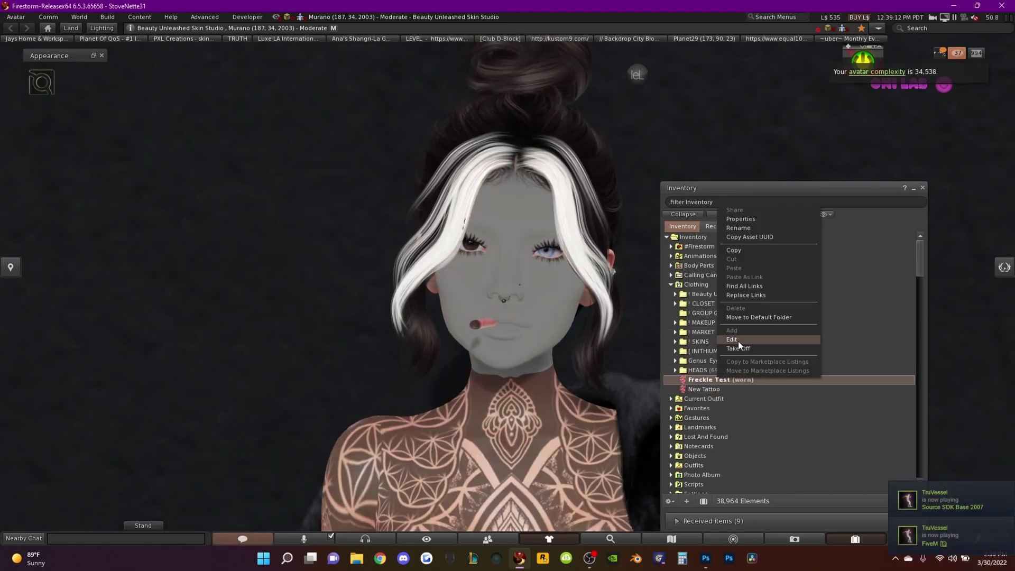
click(738, 341)
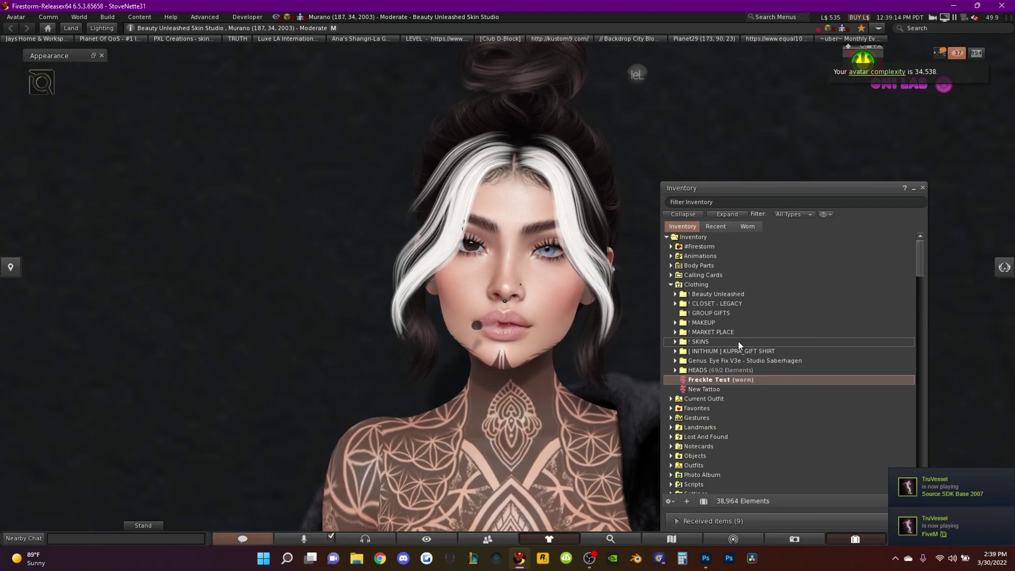
right_click(689, 379)
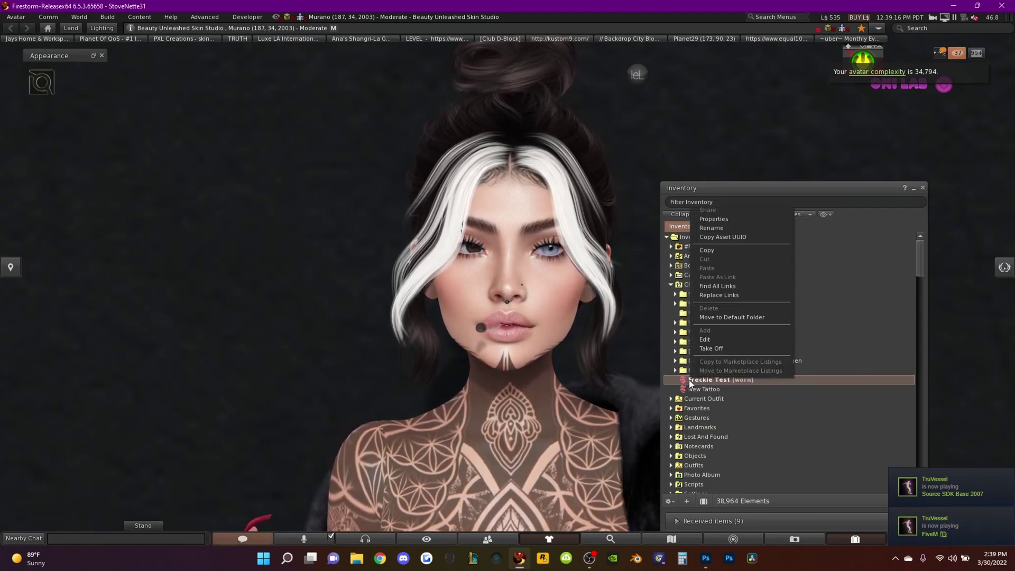
click(706, 342)
- Give the head tattoo the local Face - Base Color1 texture and save as Freckle Test (new)
click(93, 56)
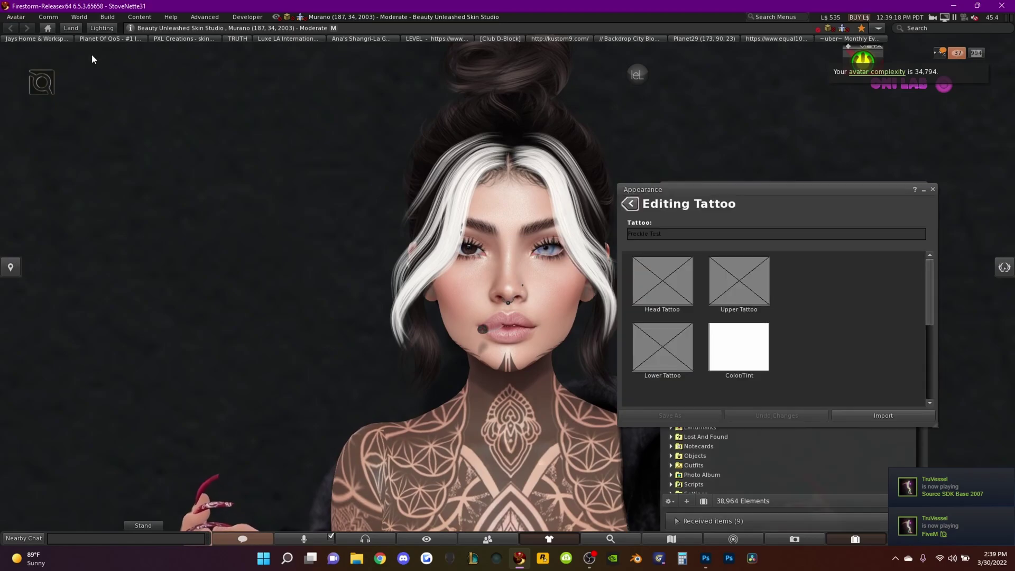
click(664, 294)
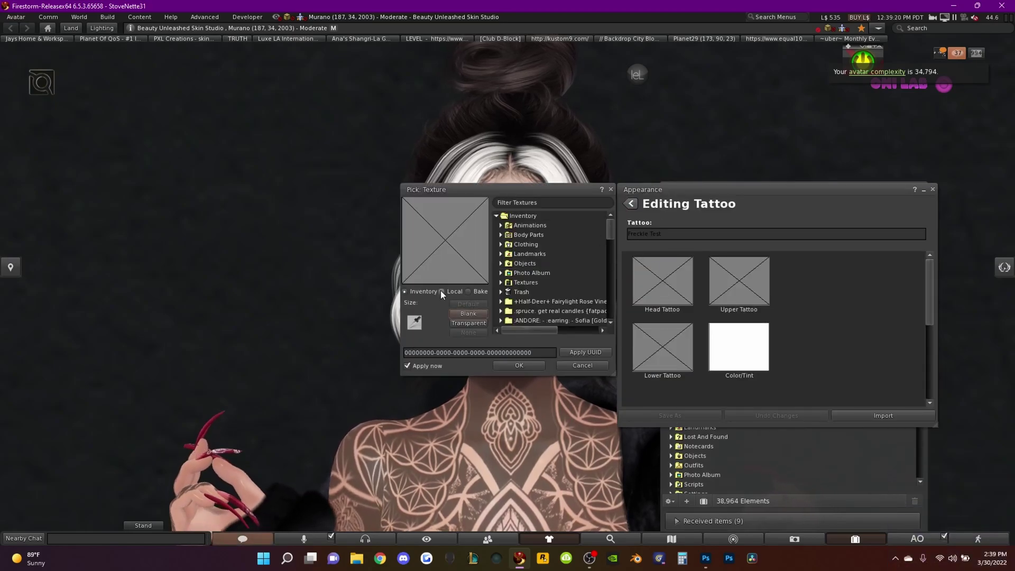
click(442, 291)
click(462, 304)
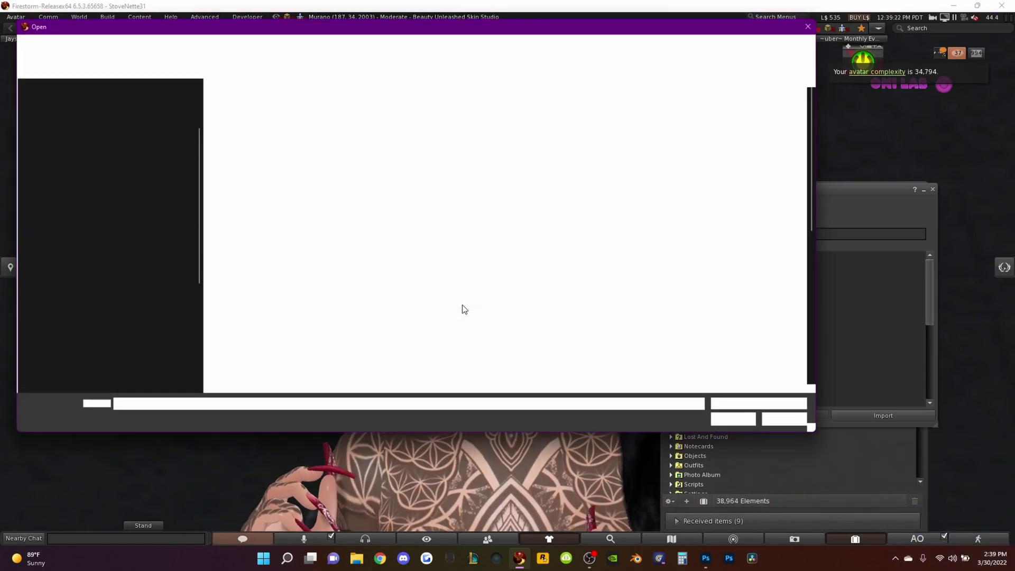
scroll(585, 230, down, 5)
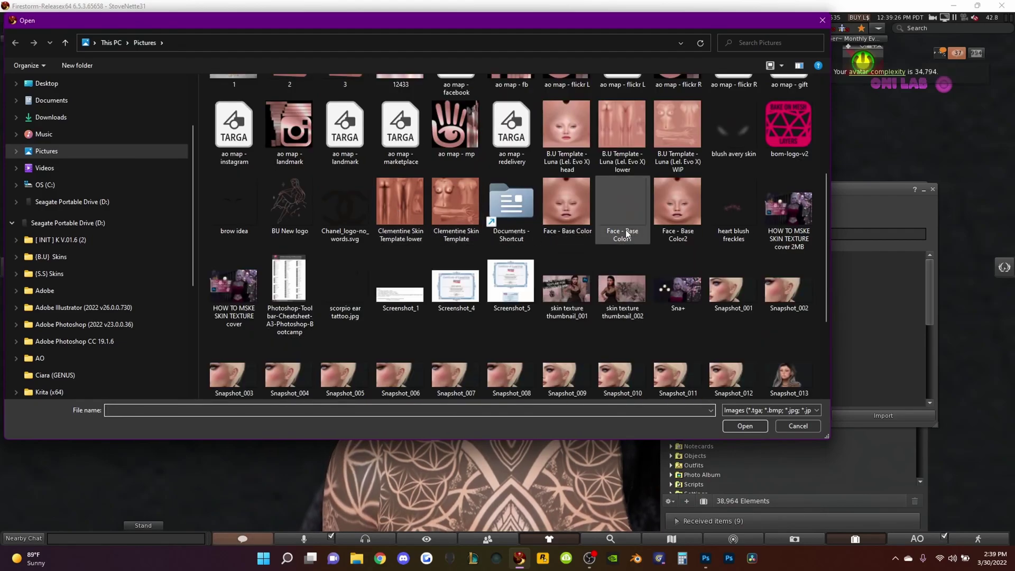
double_click(616, 209)
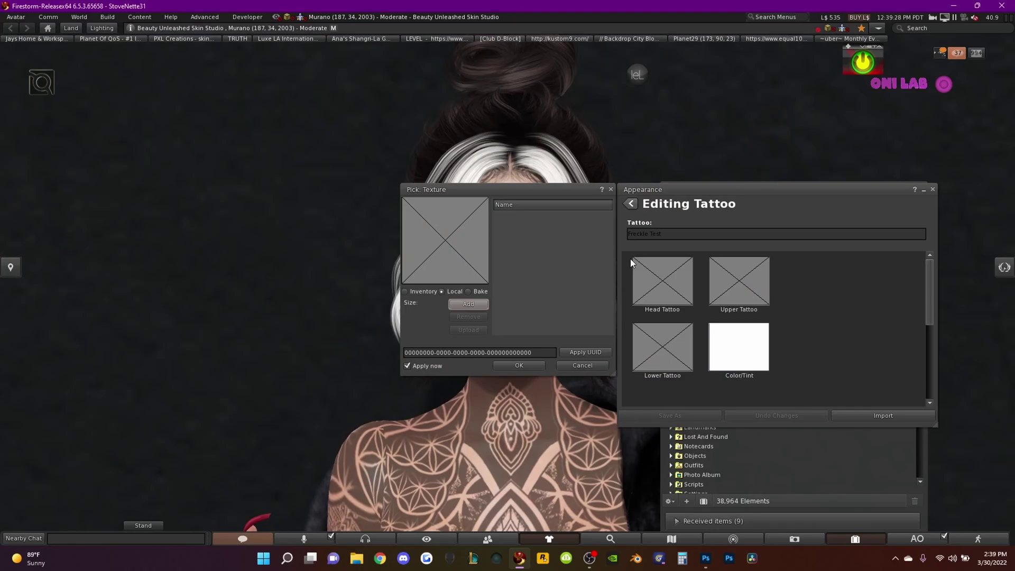
click(535, 214)
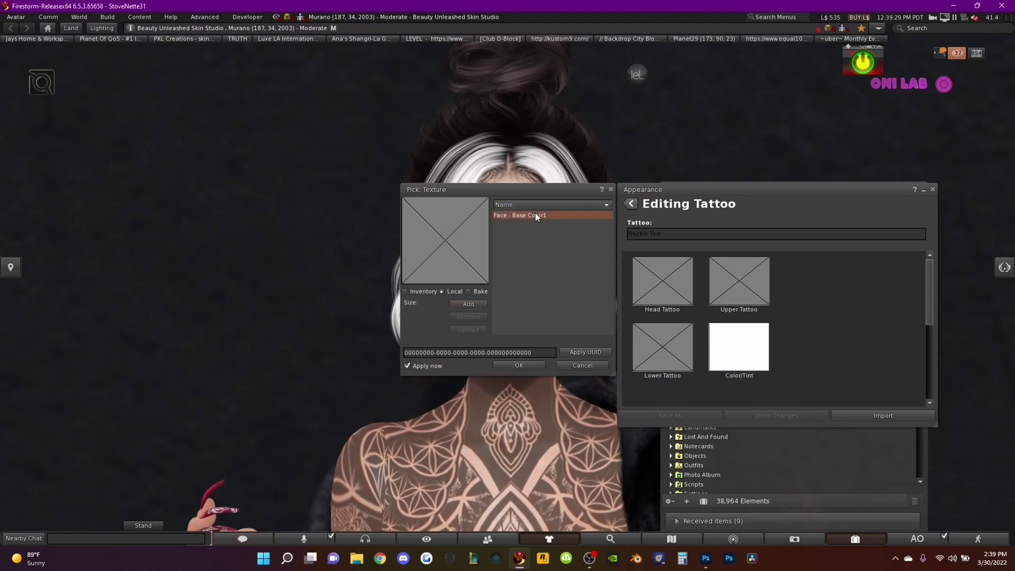
click(516, 365)
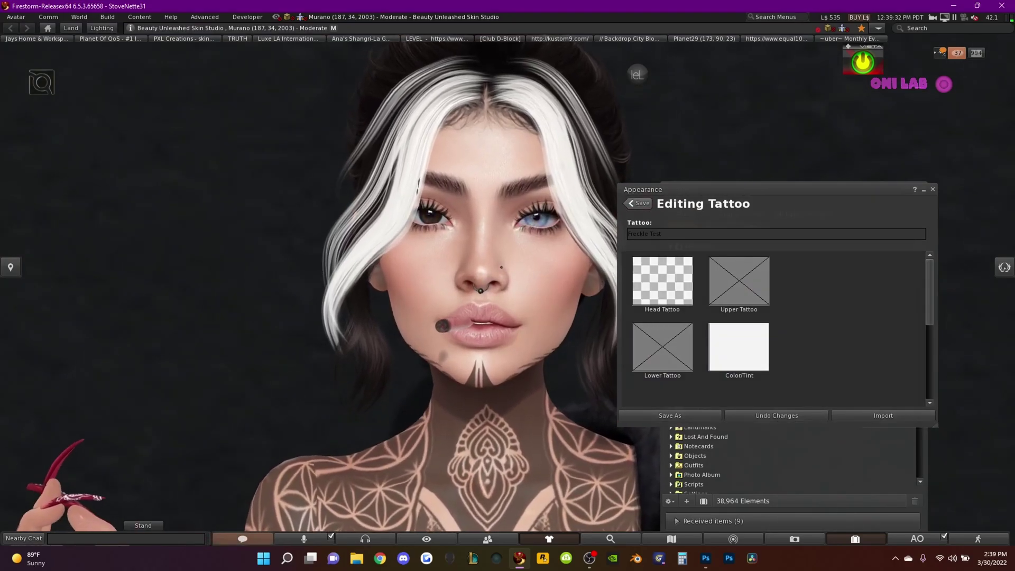
click(644, 413)
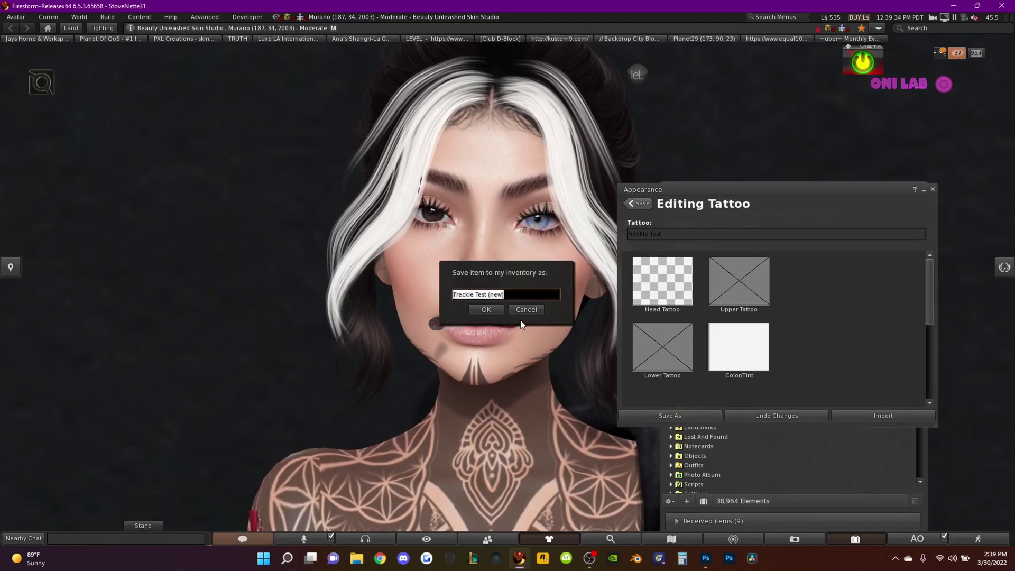
key(Return)
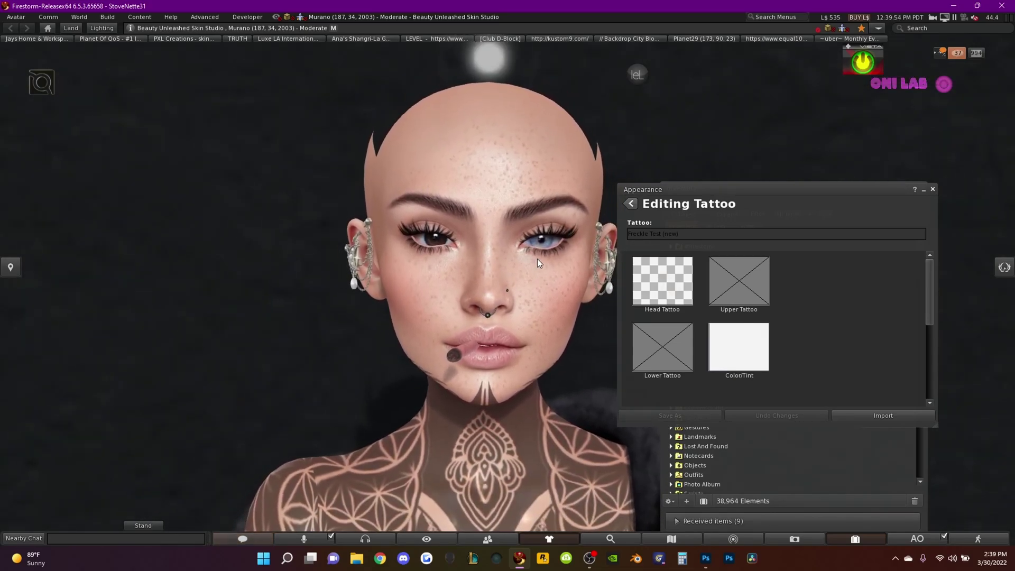
scroll(471, 379, up, 2)
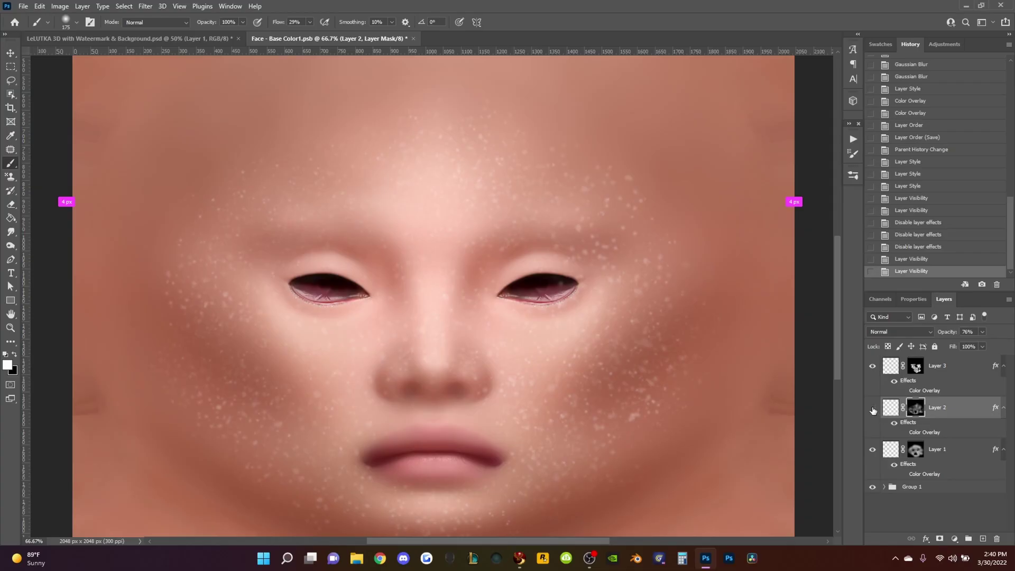
- Hide Layer 2's freckles, add a new empty layer, and choose a freckle brush
click(872, 408)
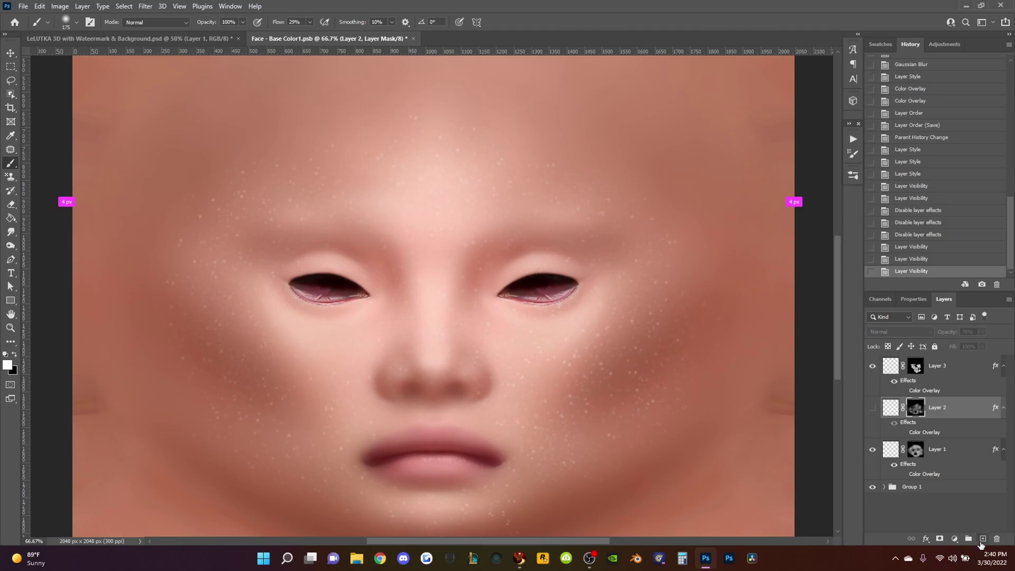
click(983, 539)
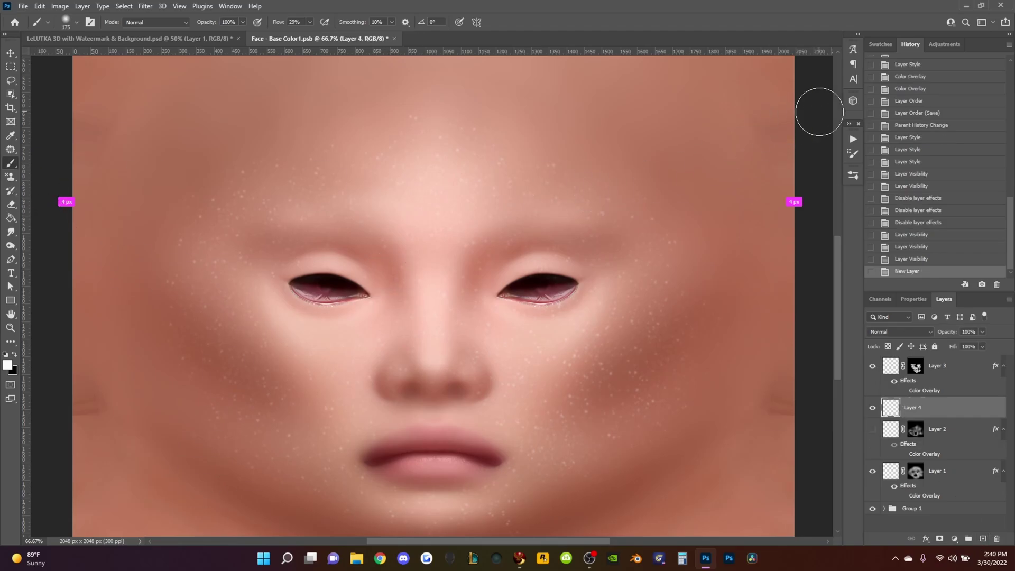
click(853, 174)
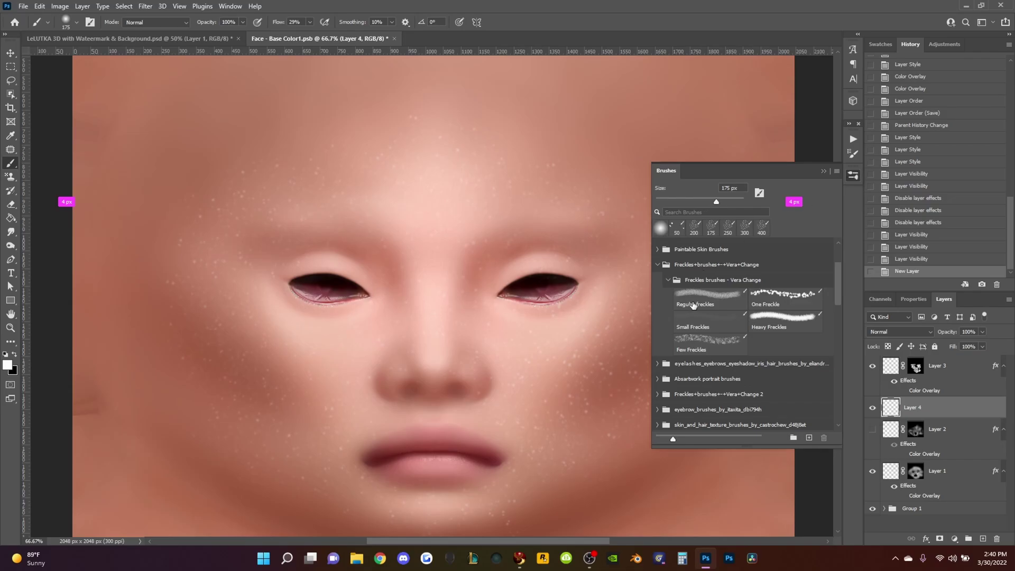
click(823, 169)
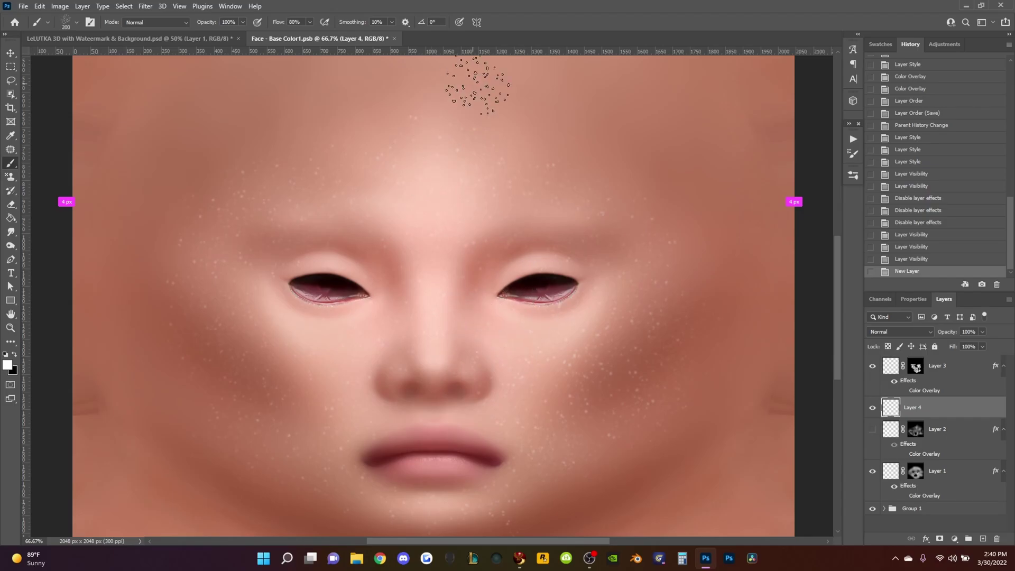
- Paint test freckles on the nose, then undo every stroke so the new layer is empty
drag(436, 325, 450, 259)
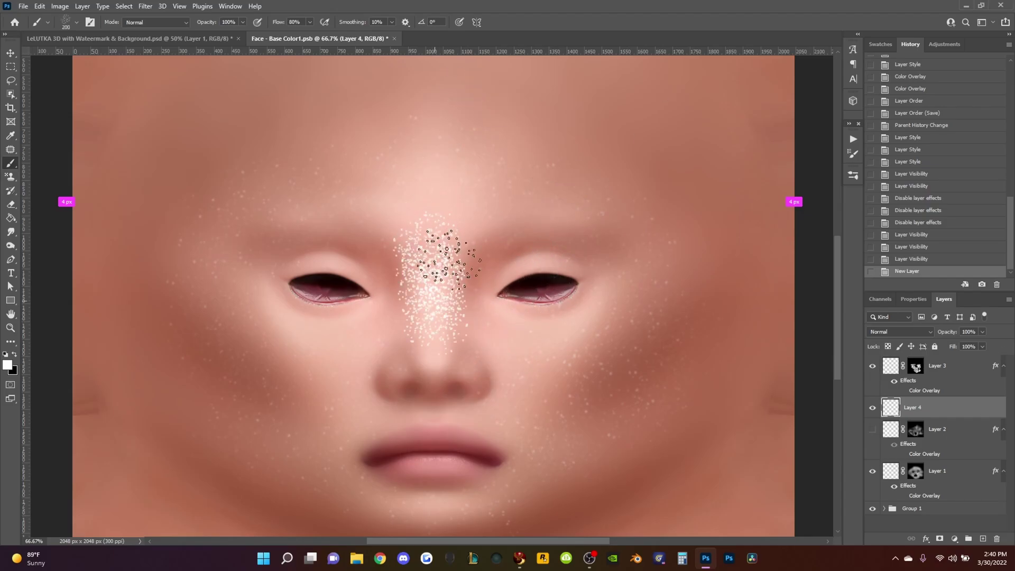
key(ctrl+z)
drag(436, 306, 434, 330)
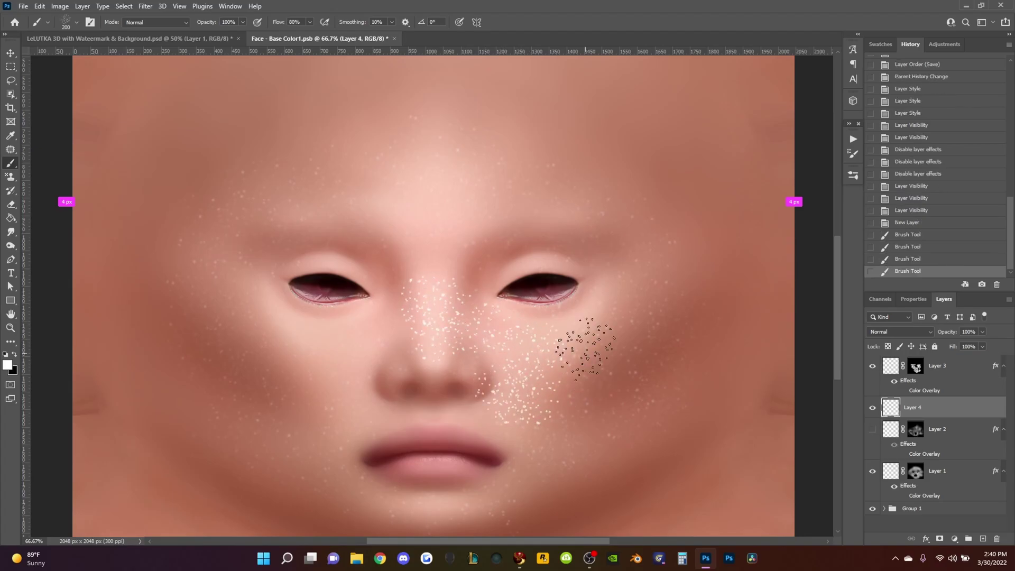
key(ctrl+z)
key(ctrl+s)
key(ctrl+z)
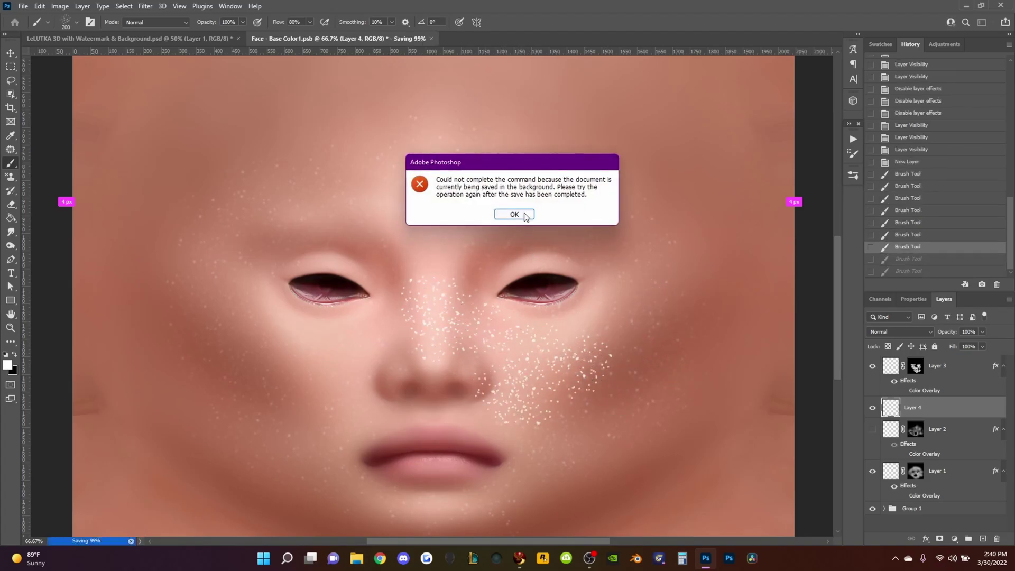
click(514, 214)
key(ctrl+z)
key(ctrl+z)
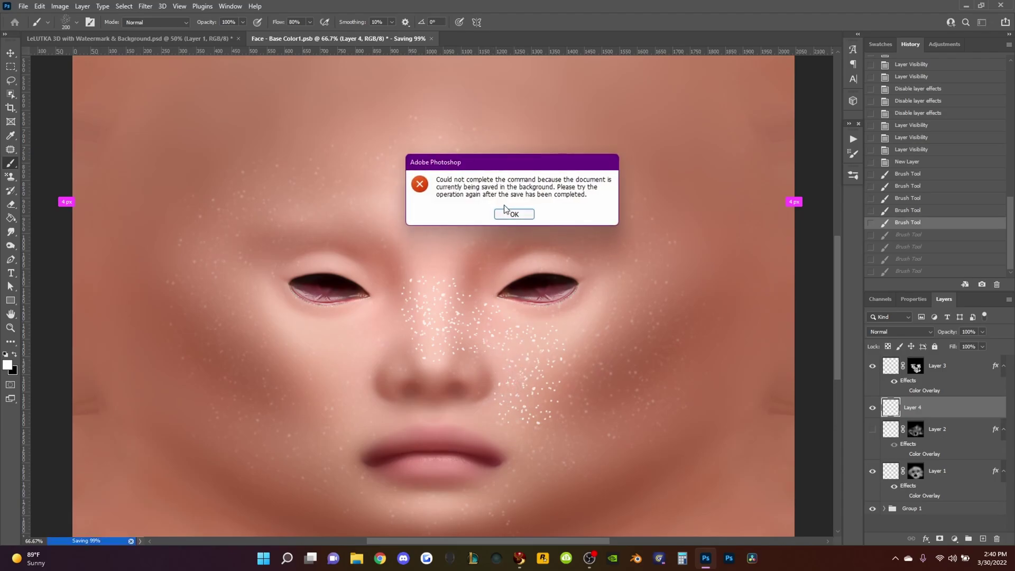
click(508, 214)
key(ctrl+z)
key(ctrl+z)
key(ctrl+z)
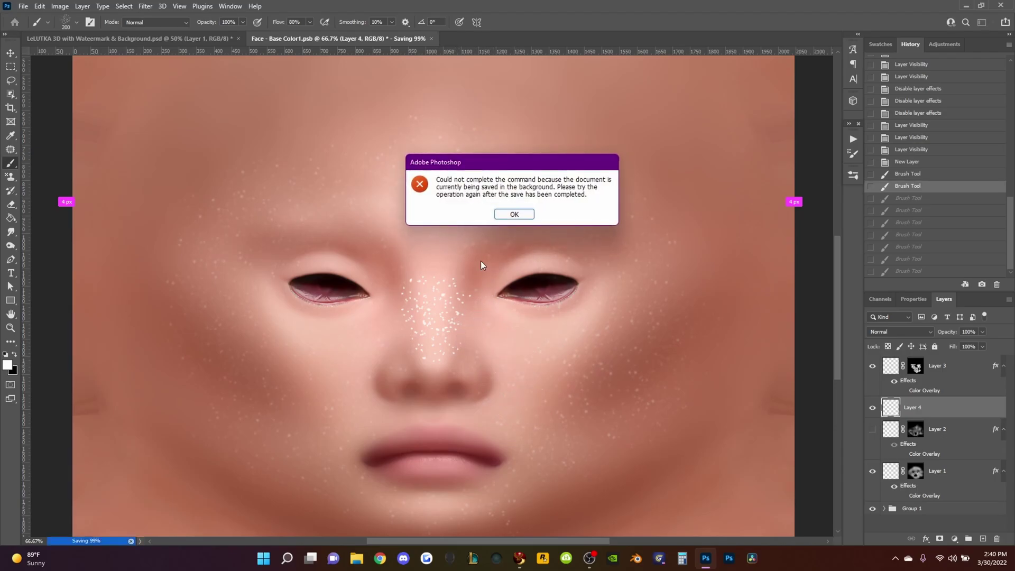
click(514, 214)
key(ctrl+z)
key(ctrl+z)
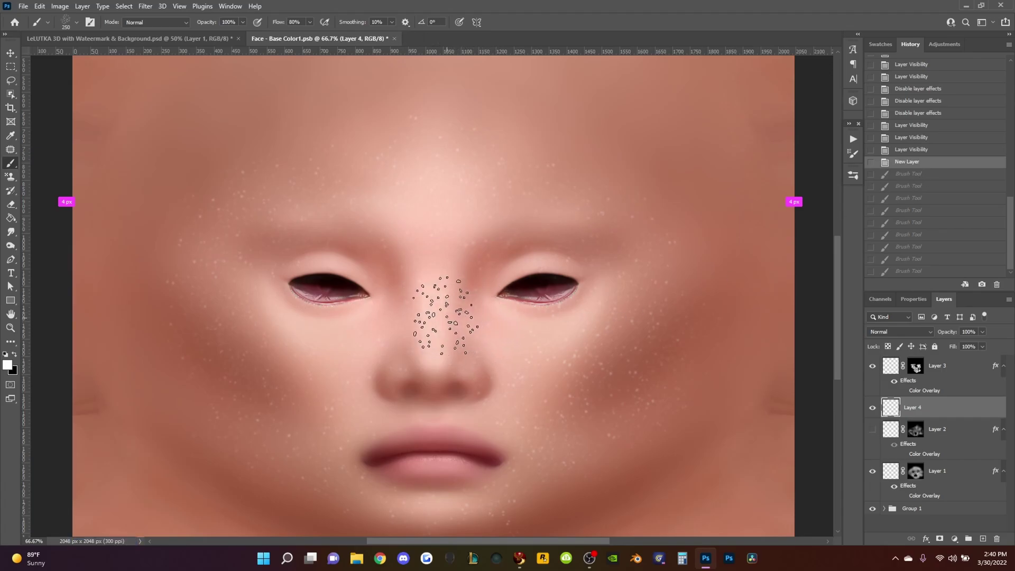
- Paint white freckles on Layer 4 across the nose, right cheek and lips area
drag(446, 316, 555, 348)
drag(563, 342, 611, 357)
drag(587, 317, 611, 341)
drag(618, 278, 634, 294)
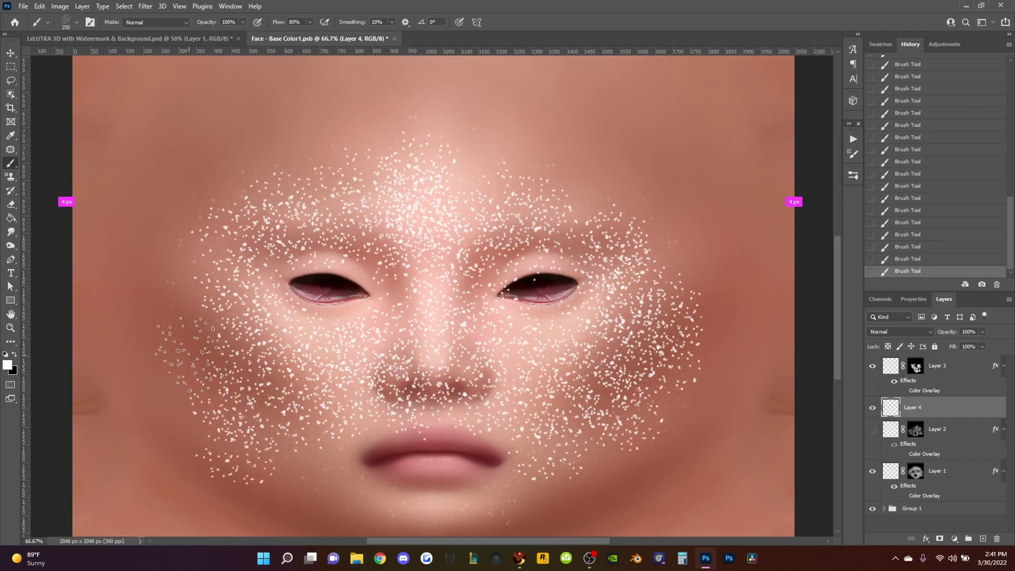
drag(389, 496, 634, 444)
- Switch to a heavier freckle brush and undo the last few strokes
right_click(643, 440)
click(714, 302)
click(575, 159)
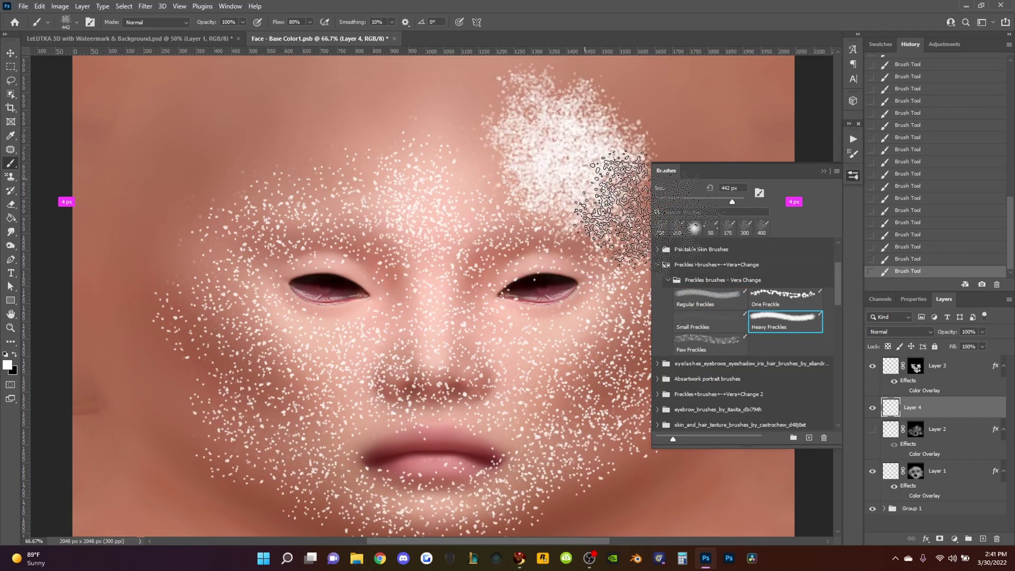
key(ctrl+z)
key(ctrl+z)
key(ctrl+s)
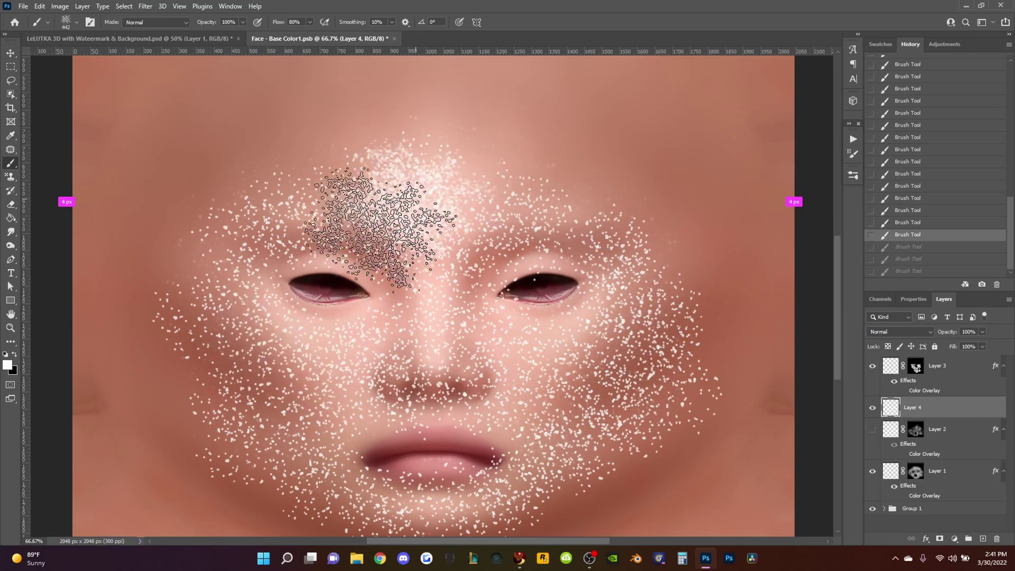
key(ctrl+z)
click(514, 215)
- Give Layer 4 an inverted black mask and set a white brush at 41% flow
click(954, 539)
key(ctrl+i)
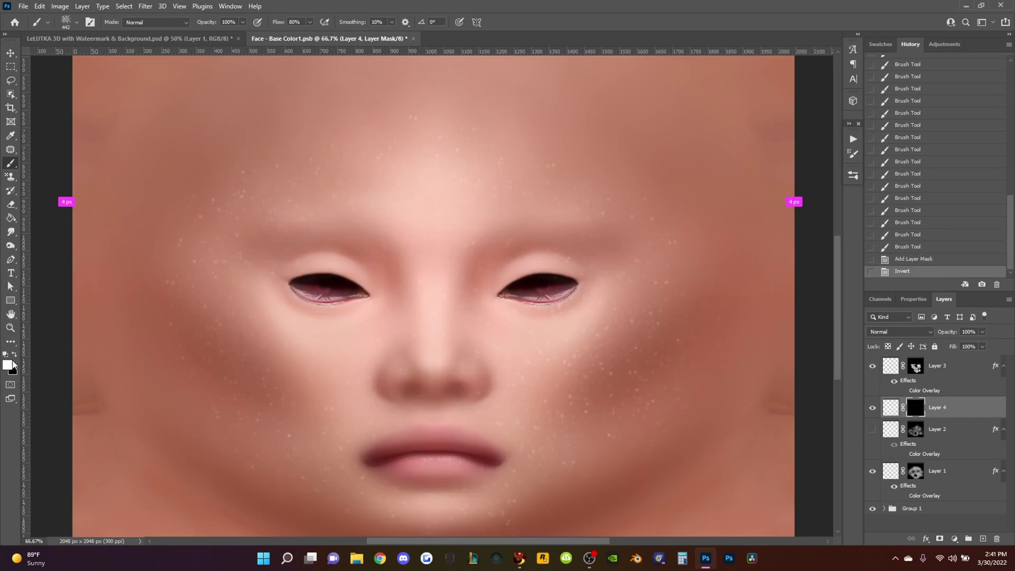
key(c)
click(11, 162)
key(x)
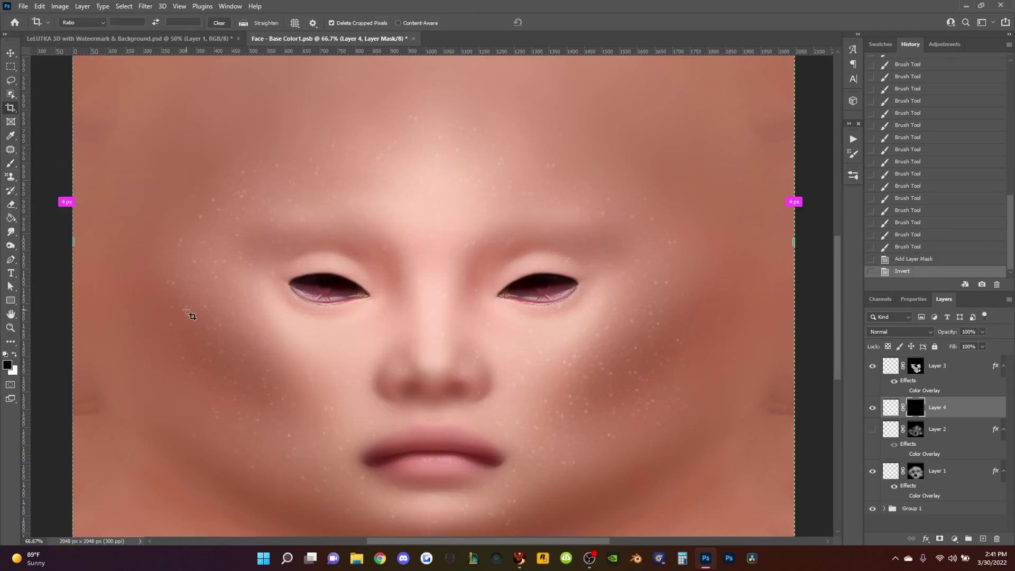
drag(462, 342, 408, 293)
- Paint on the mask to reveal speckles over the nose, both cheeks and forehead
drag(308, 22, 295, 36)
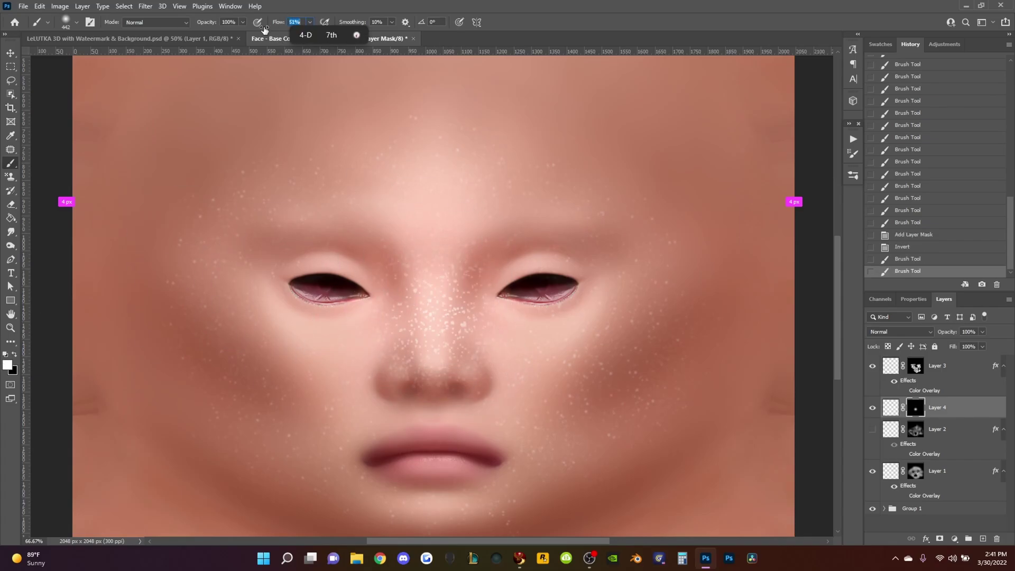
mouse_move(329, 373)
mouse_down()
mouse_move(316, 182)
mouse_move(545, 431)
mouse_up()
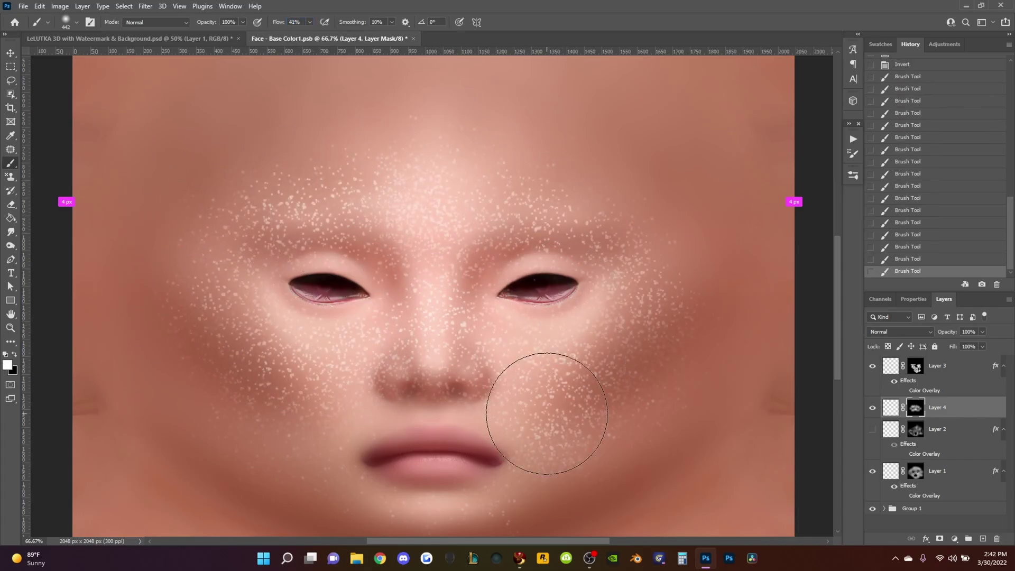
key(z)
click(451, 479)
key(b)
scroll(318, 317, up, 3)
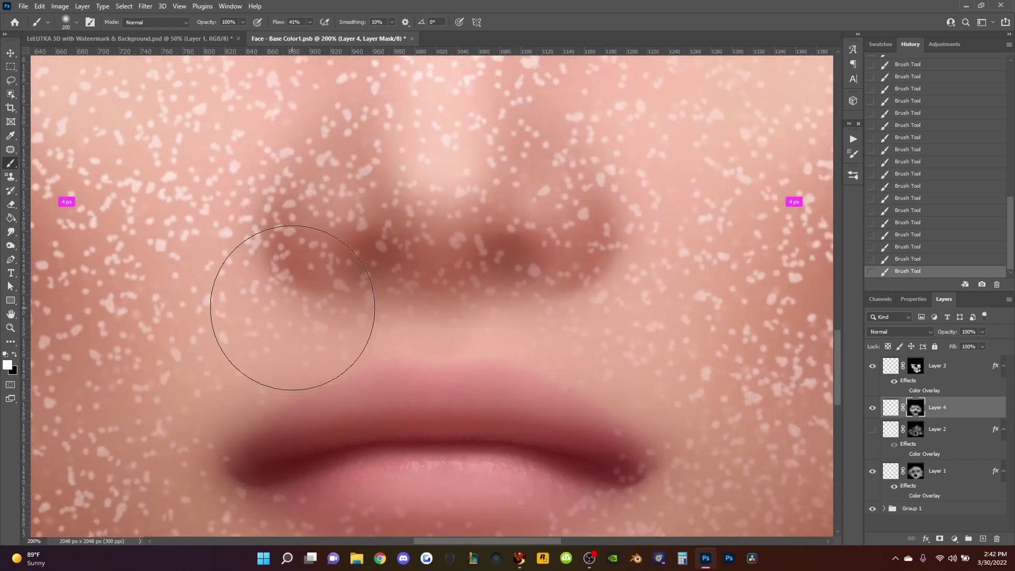
scroll(377, 357, up, 1)
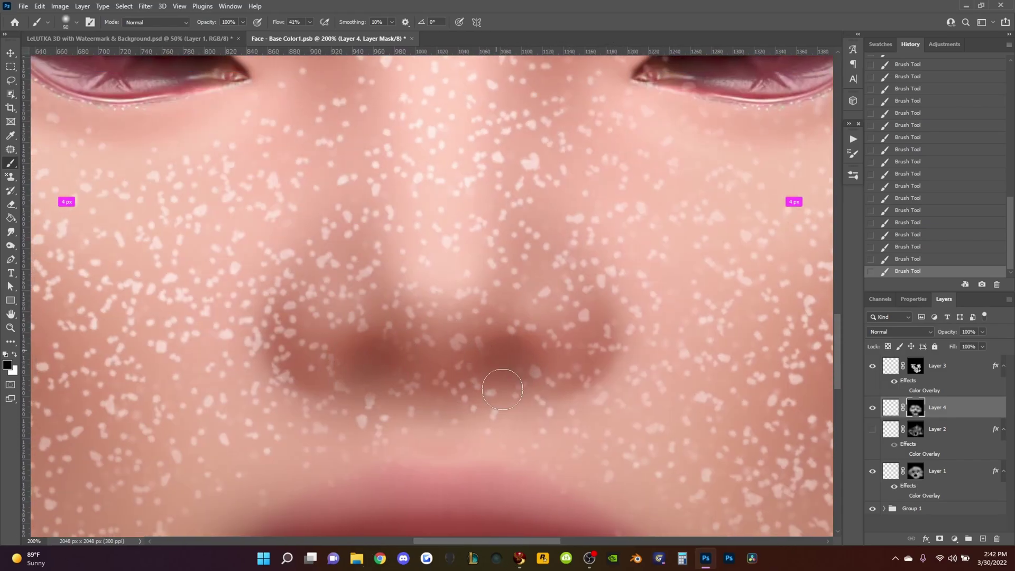
key(ctrl+minus)
key(ctrl+minus)
- Blur Layer 4's speckles with Gaussian Blur radius 2.1, set 68% opacity, and hide Group 1
click(145, 5)
click(182, 16)
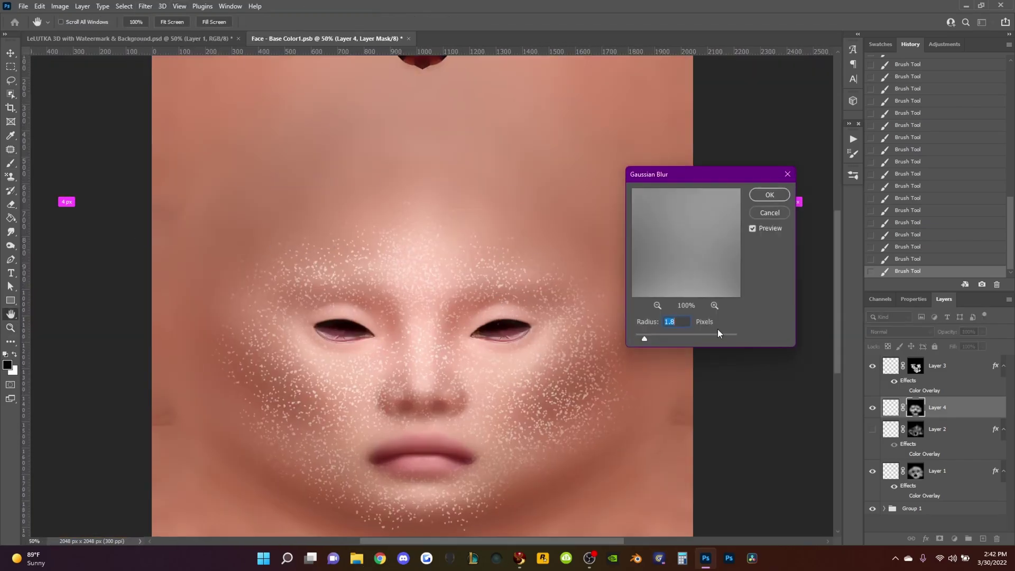
key(Escape)
click(872, 406)
click(872, 407)
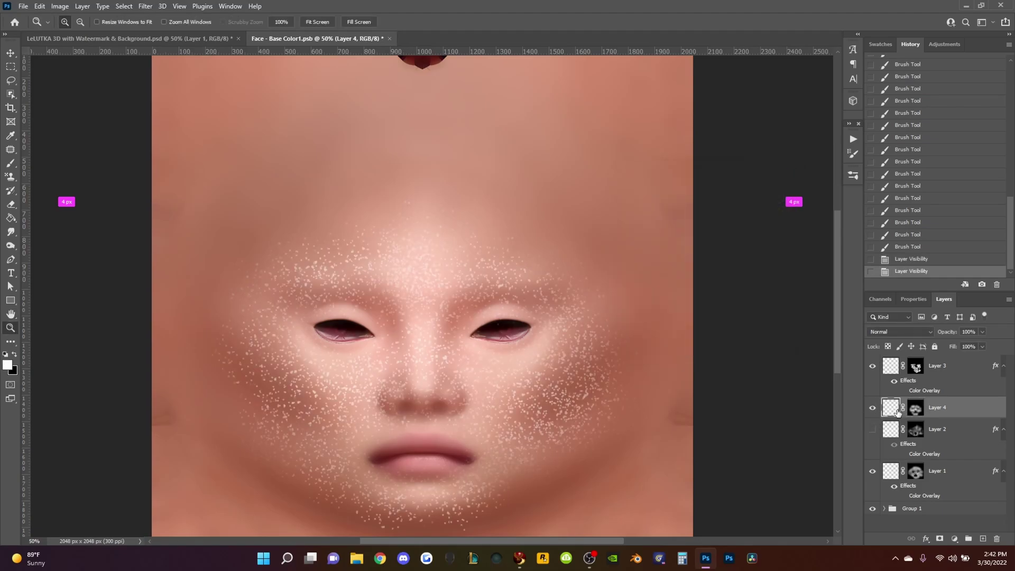
key(alt+t)
mouse_move(152, 142)
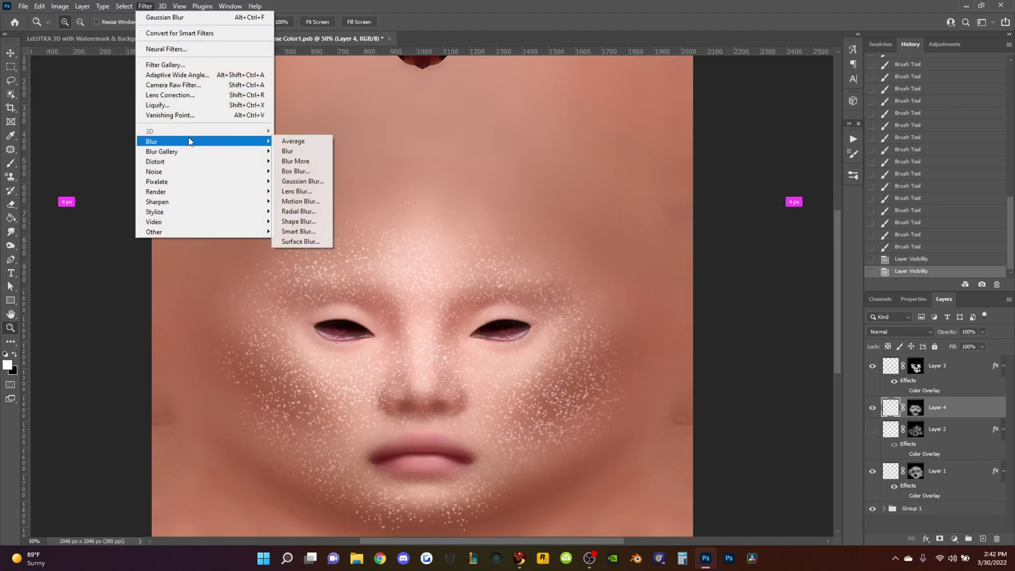
click(301, 182)
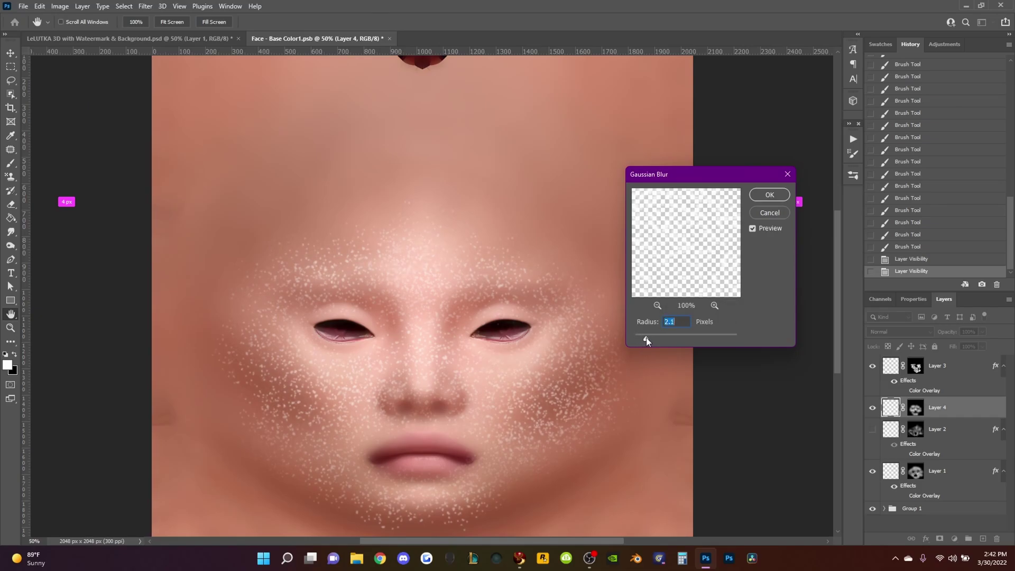
click(776, 194)
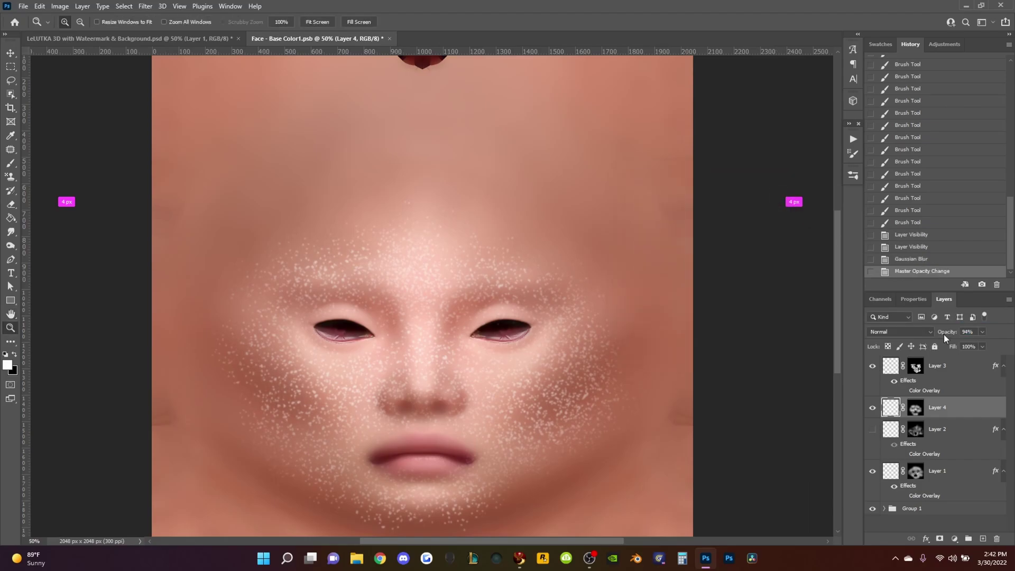
drag(945, 335, 948, 333)
click(873, 508)
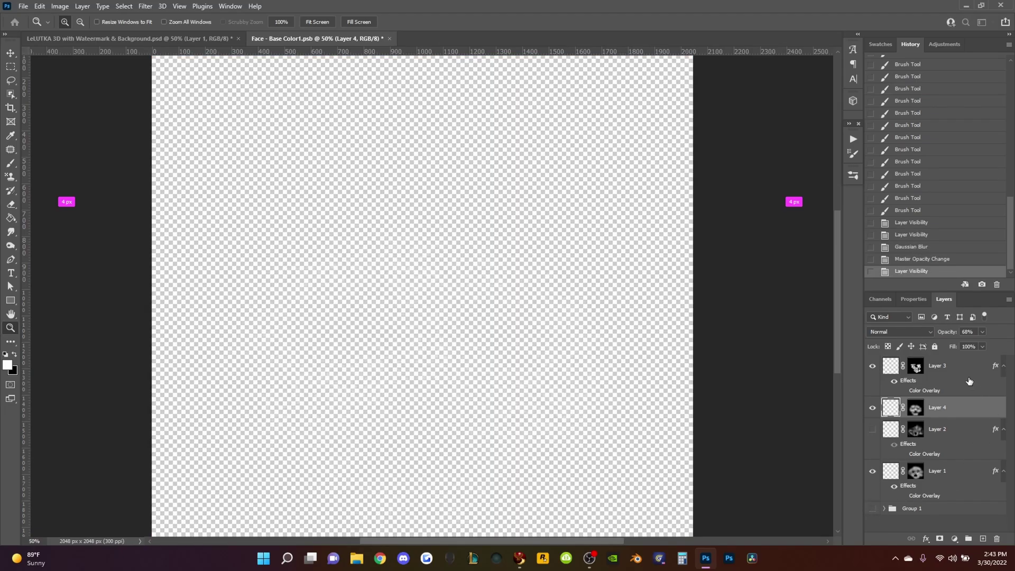
- Export the canvas as a 2048 px PNG to Pictures, replacing Face - Base Color1
key(ctrl+alt+shift+w)
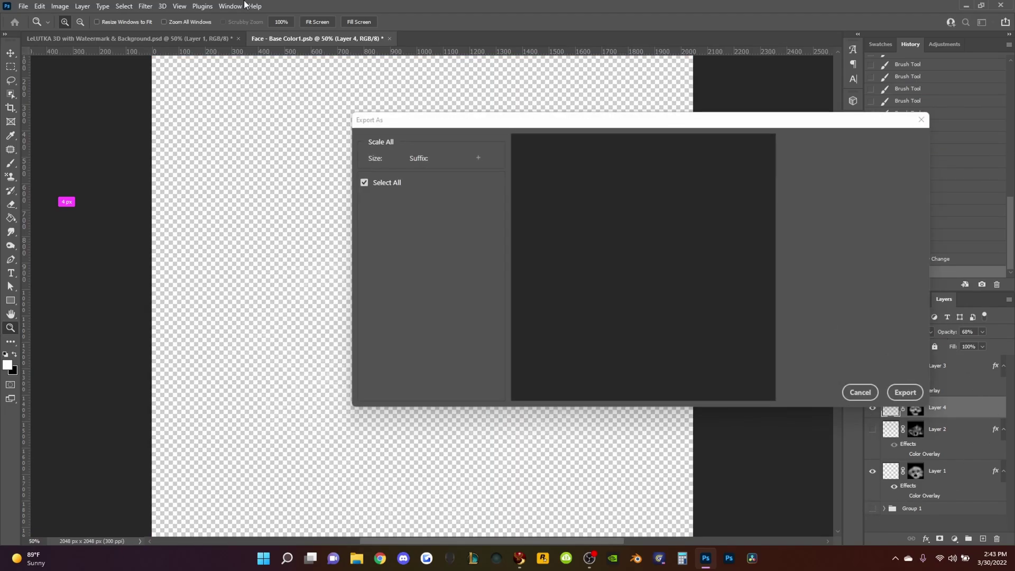
click(905, 392)
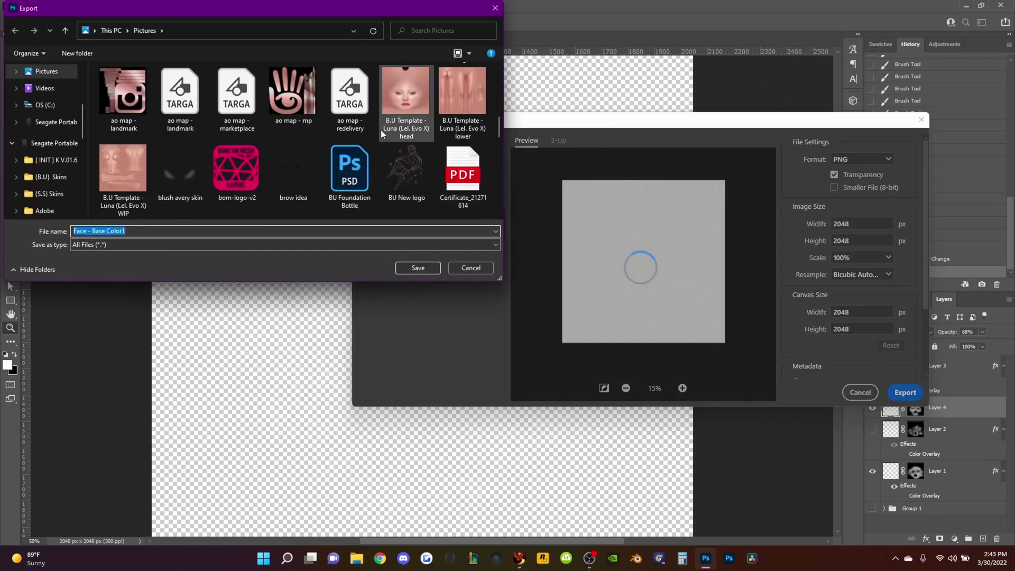
scroll(298, 171, up, 3)
scroll(298, 171, up, 3)
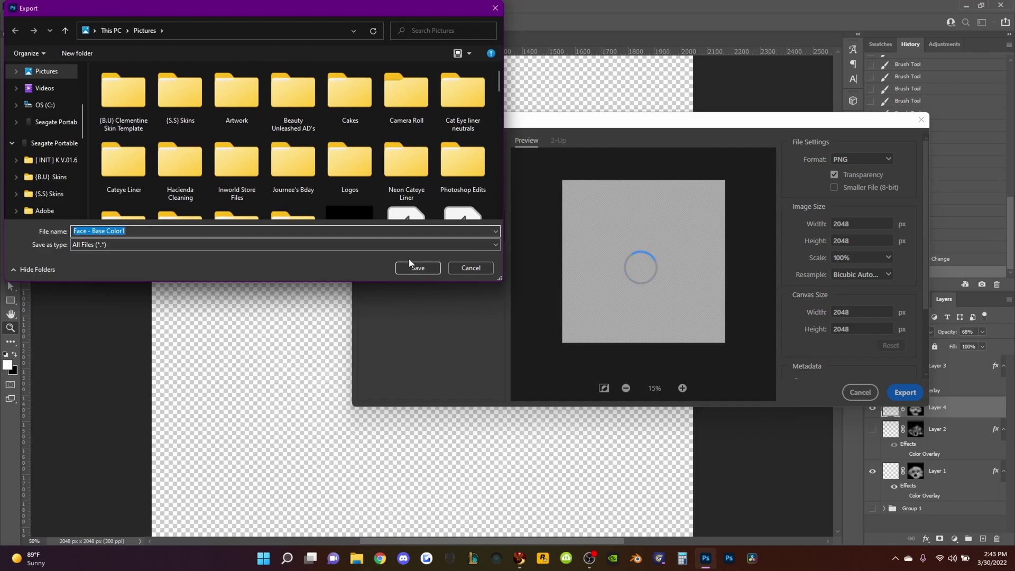
click(411, 266)
click(527, 277)
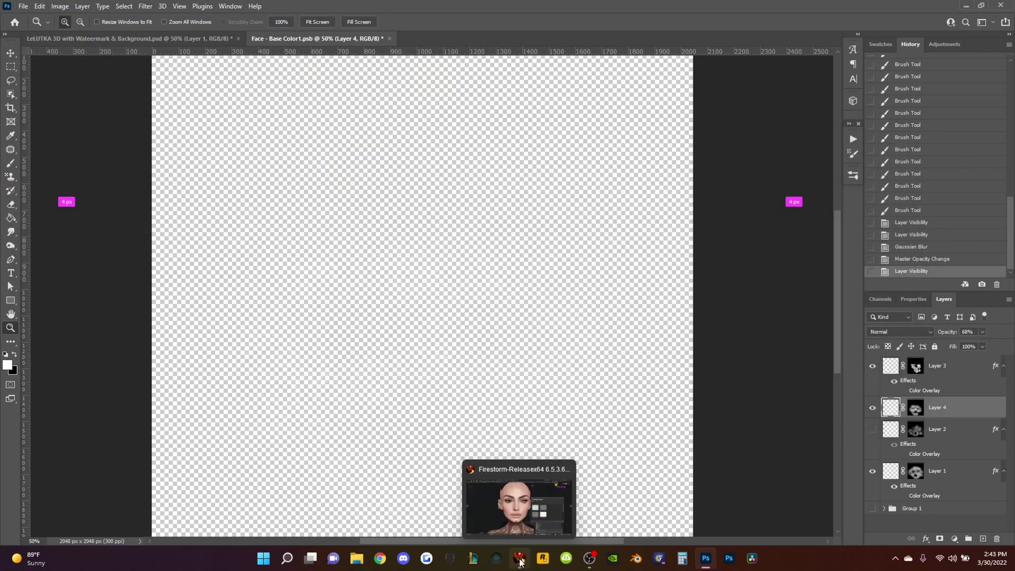
- In Firestorm, tint the head tattoo dark reddish-brown and orbit around the avatar's face
click(517, 558)
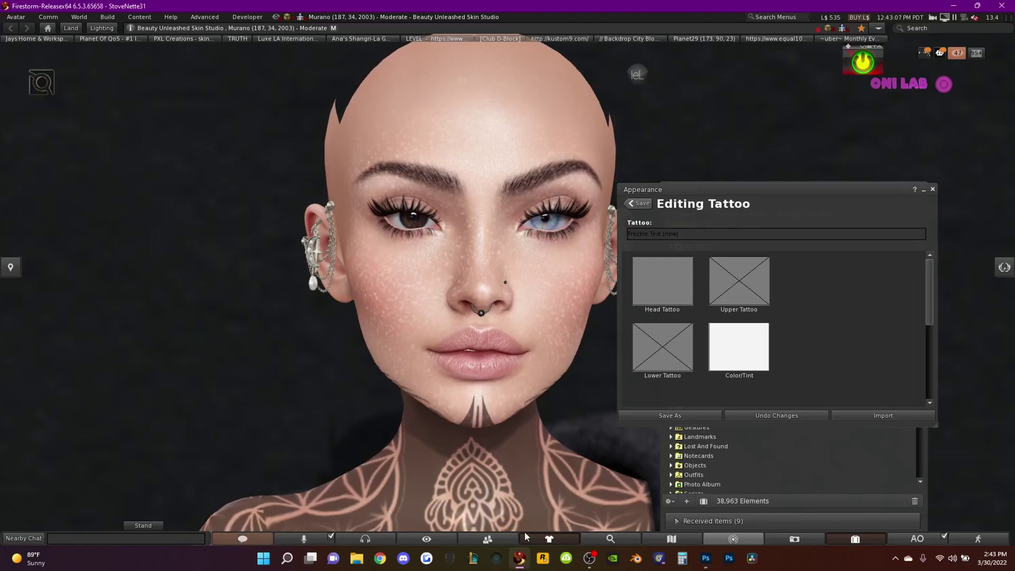
click(739, 346)
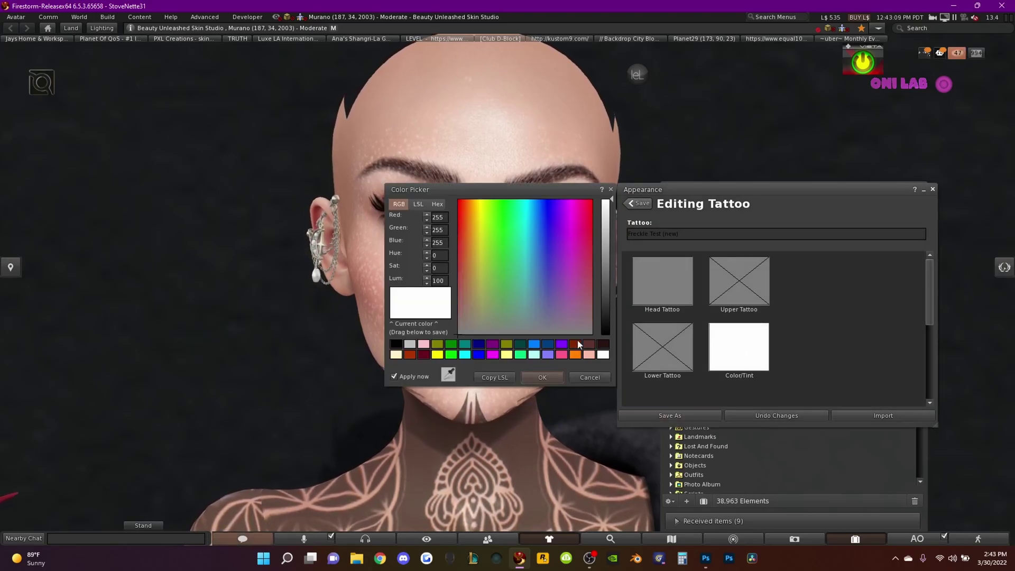
click(575, 343)
drag(587, 190, 812, 188)
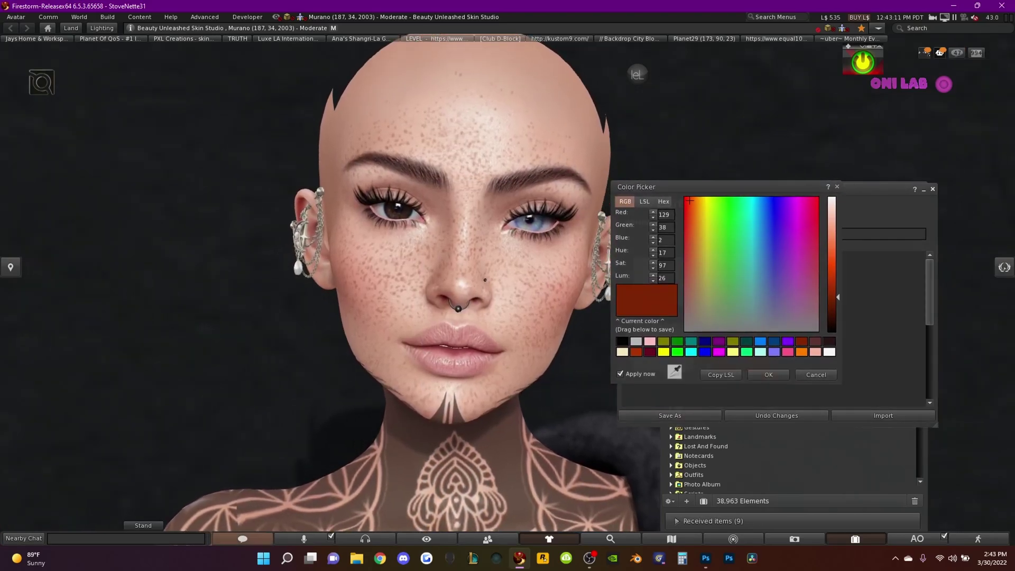
scroll(436, 261, up, 3)
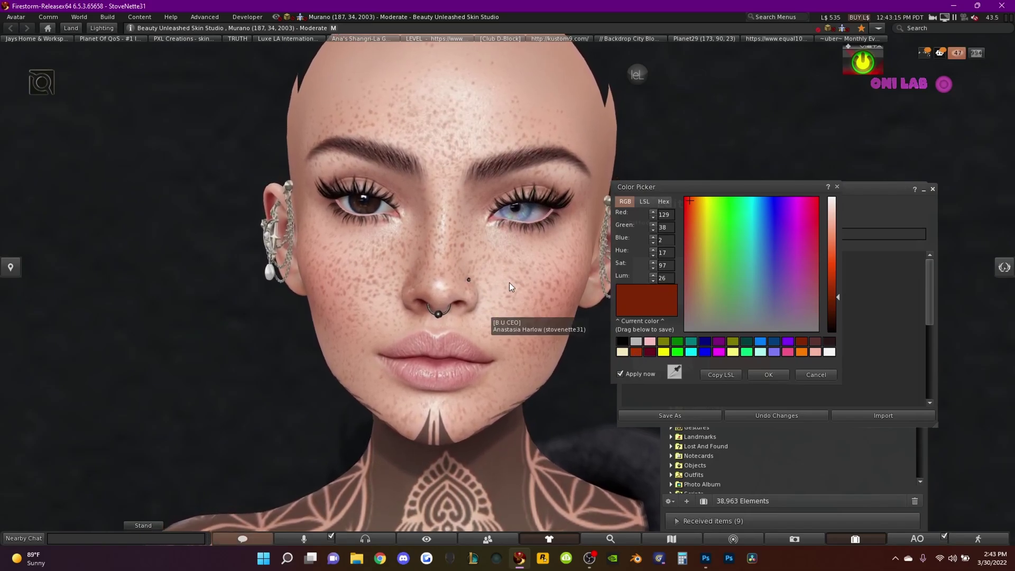
drag(521, 266, 571, 266)
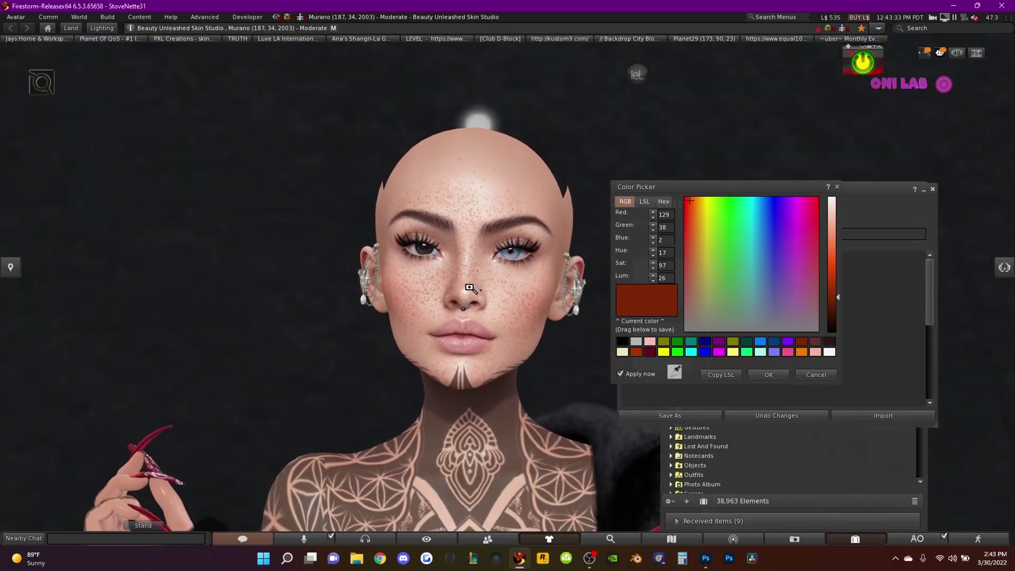
click(768, 375)
- Back in Photoshop, show Group 1 again, zoom to 100%, and bring the forehead into view for brushing
click(706, 558)
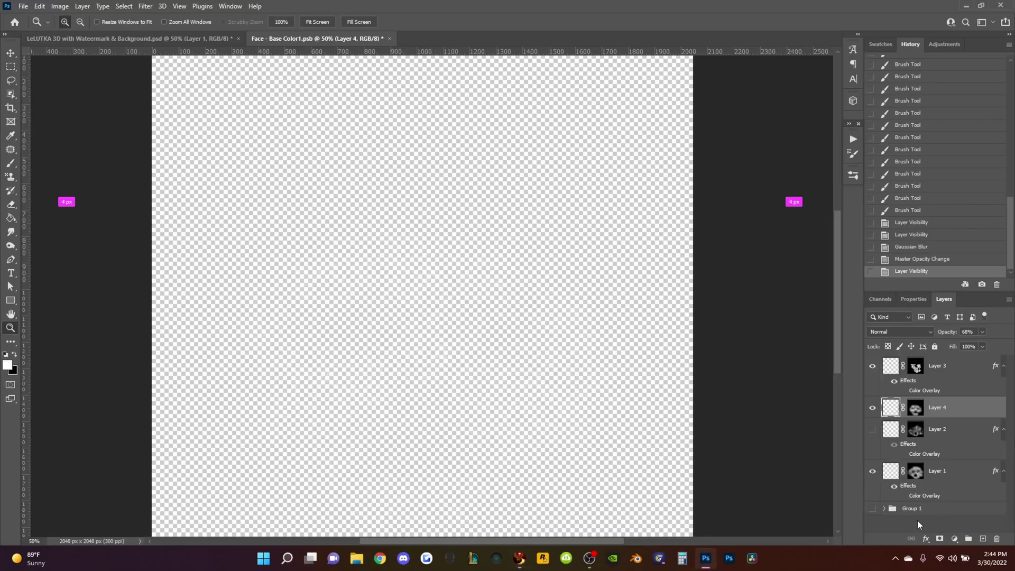
click(880, 510)
click(508, 303)
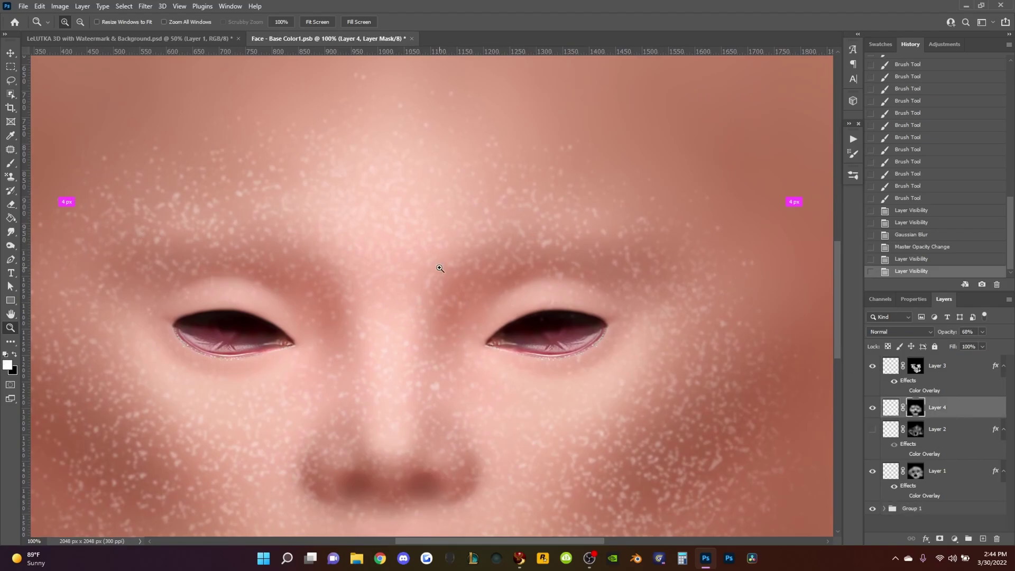
key(b)
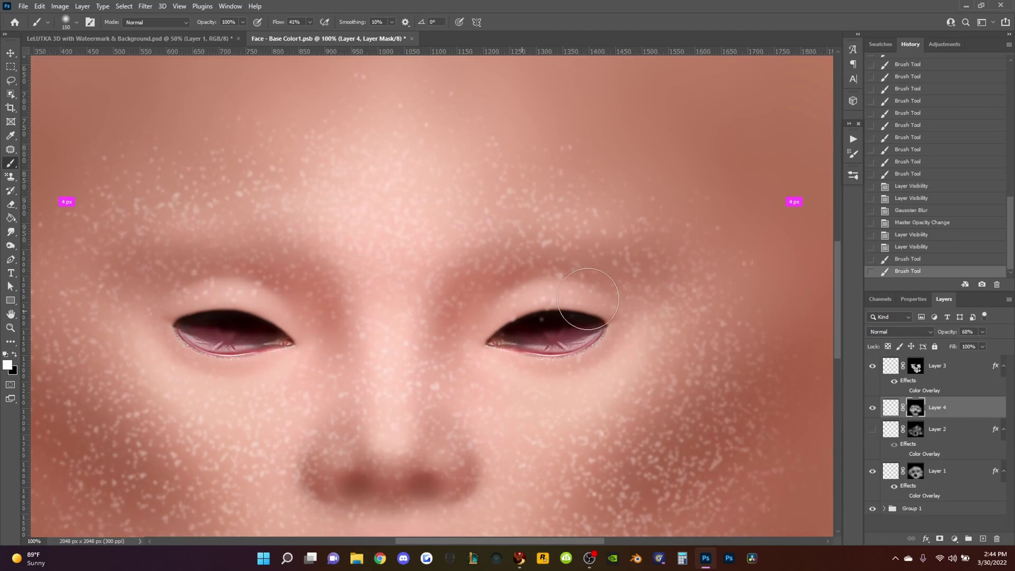
drag(609, 329, 566, 226)
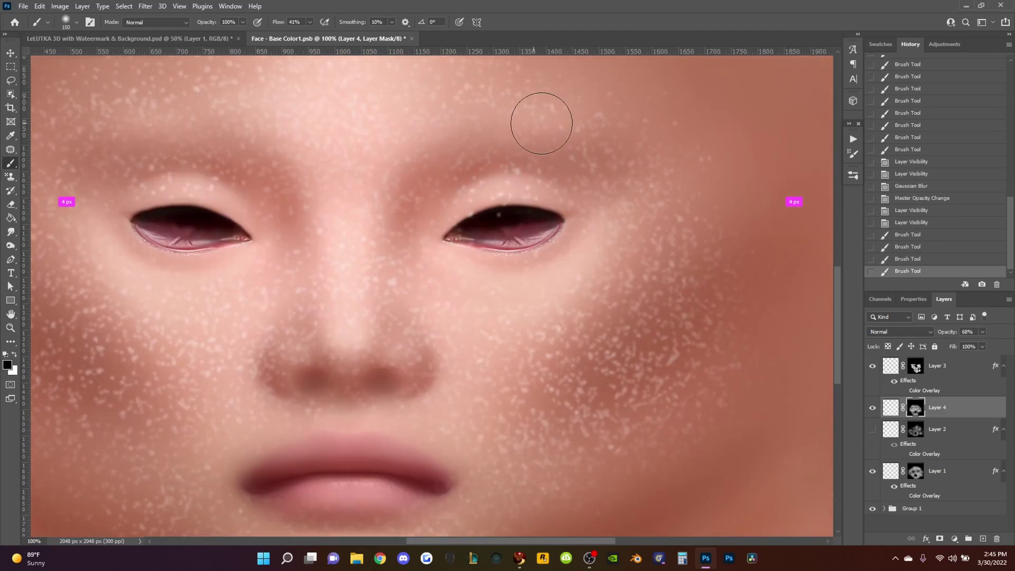
scroll(542, 123, down, 3)
scroll(577, 476, down, 2)
scroll(442, 472, up, 5)
scroll(283, 183, up, 3)
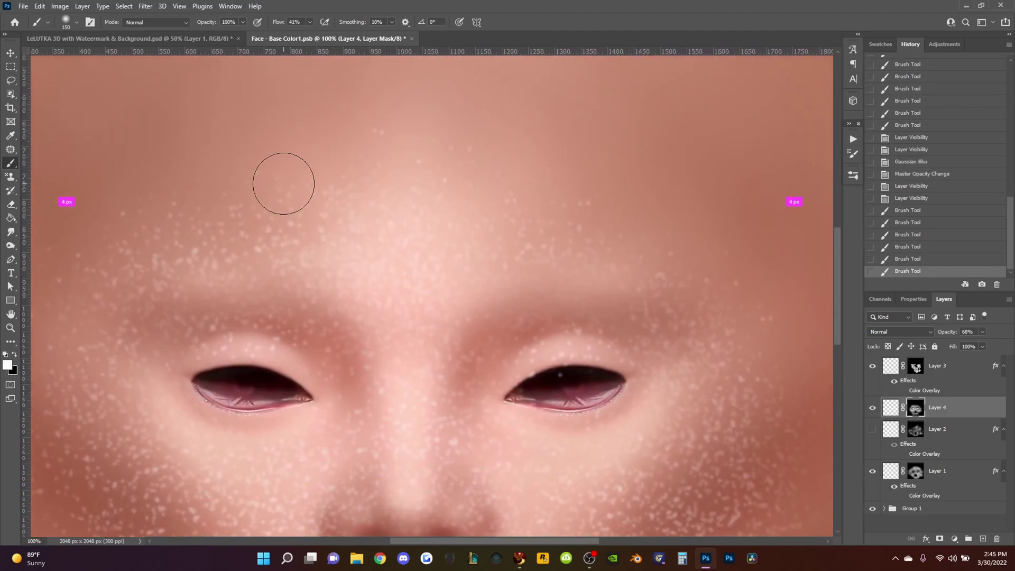
scroll(282, 184, down, 3)
scroll(539, 130, down, 1)
scroll(442, 341, up, 2)
- Create Layer 5 on top, delete Layer 2, and paint Heavy Freckles over the forehead and cheeks
key(ctrl+shift+alt+n)
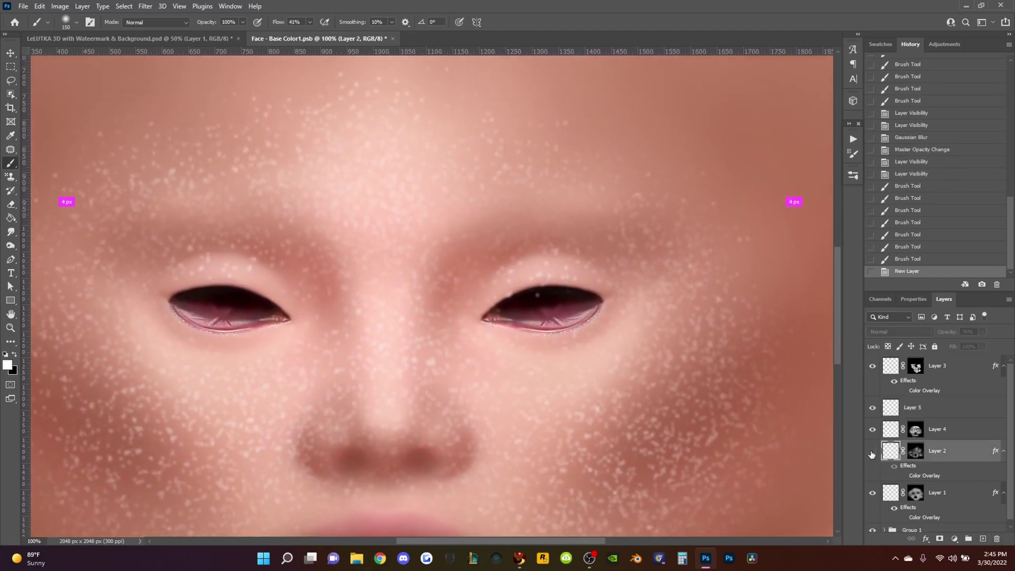
key(Delete)
key(ctrl+0)
click(852, 174)
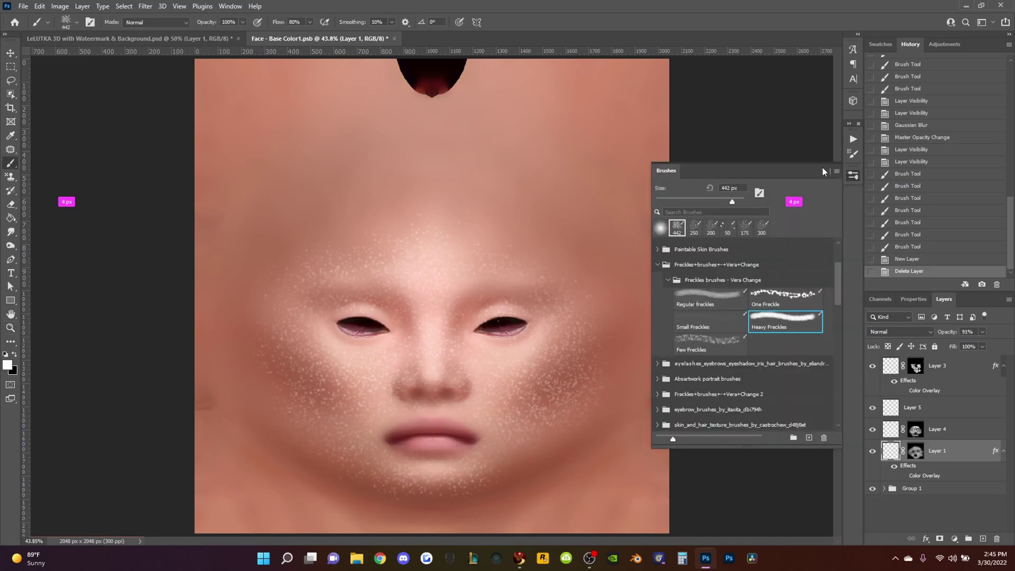
click(825, 169)
key(ctrl+plus)
key(ctrl+shift+bracketright)
key(ctrl+plus)
mouse_move(214, 262)
mouse_down()
mouse_move(206, 381)
mouse_move(226, 231)
mouse_move(679, 295)
mouse_move(555, 418)
mouse_up()
scroll(498, 317, down, 2)
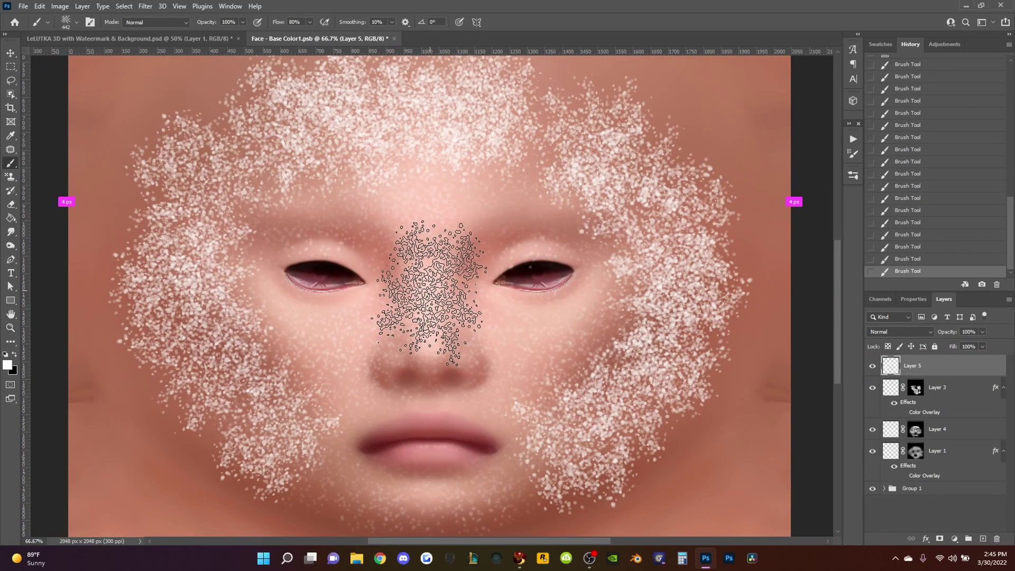
- Add an inverted mask to Layer 5 and reveal freckles on the forehead and cheeks with a soft white brush
click(940, 538)
key(ctrl+i)
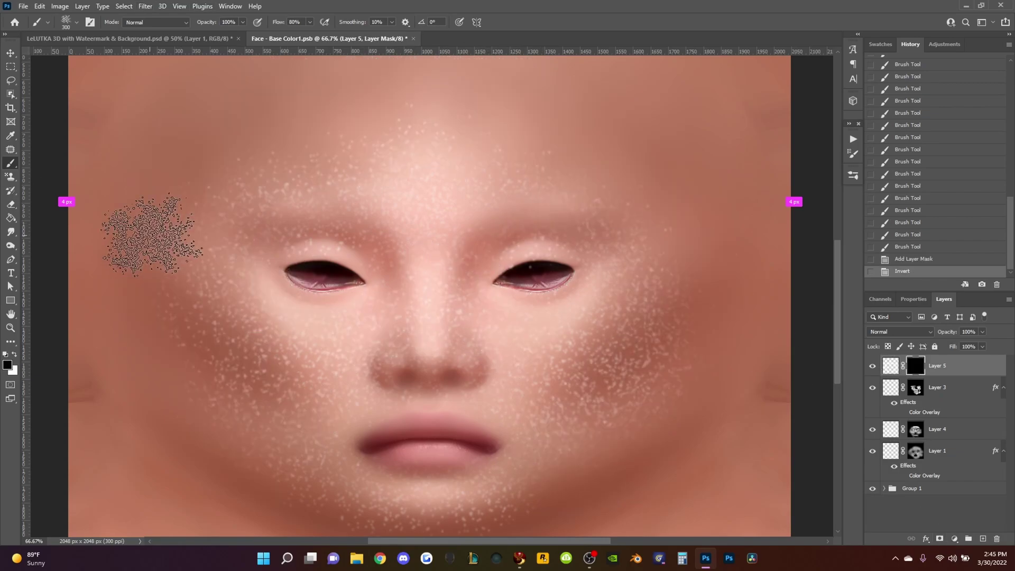
click(67, 22)
double_click(48, 113)
drag(309, 21, 301, 40)
key(x)
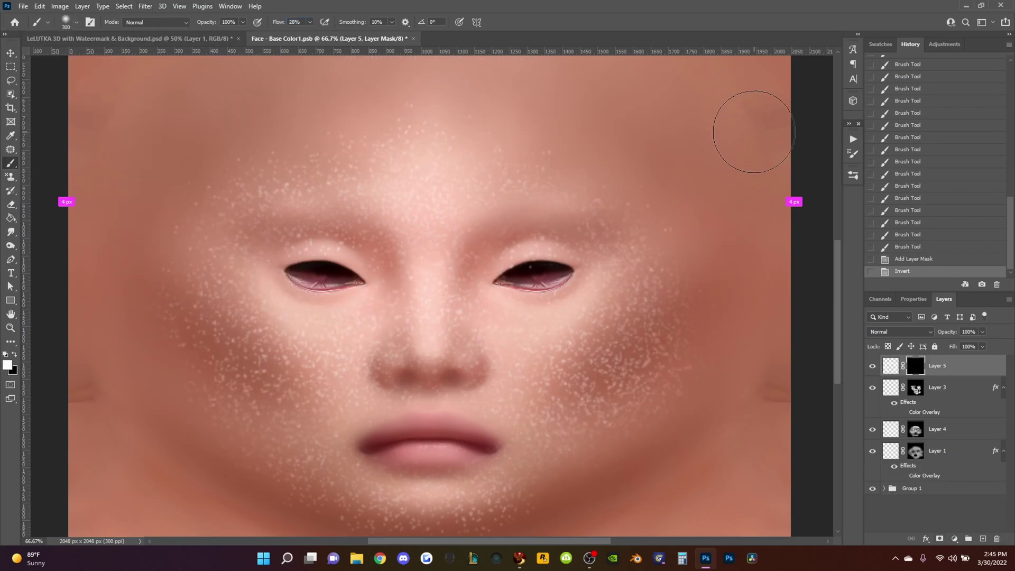
key(bracketright)
drag(454, 192, 245, 168)
drag(204, 283, 269, 445)
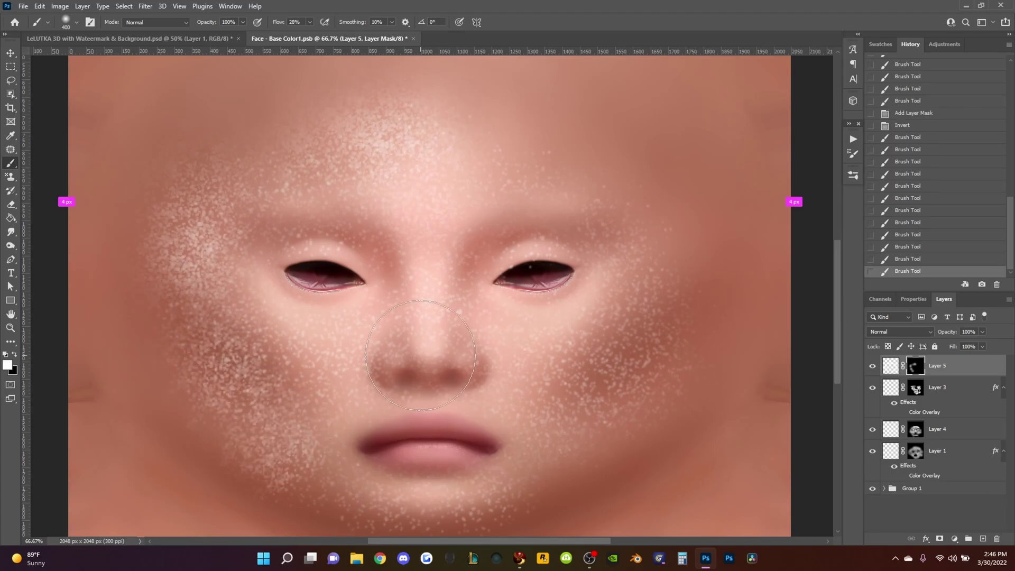
drag(667, 341, 657, 249)
scroll(400, 191, down, 1)
- Paint extra freckle speckles on the cheek with a larger scatter brush, undoing a bad stroke
click(890, 365)
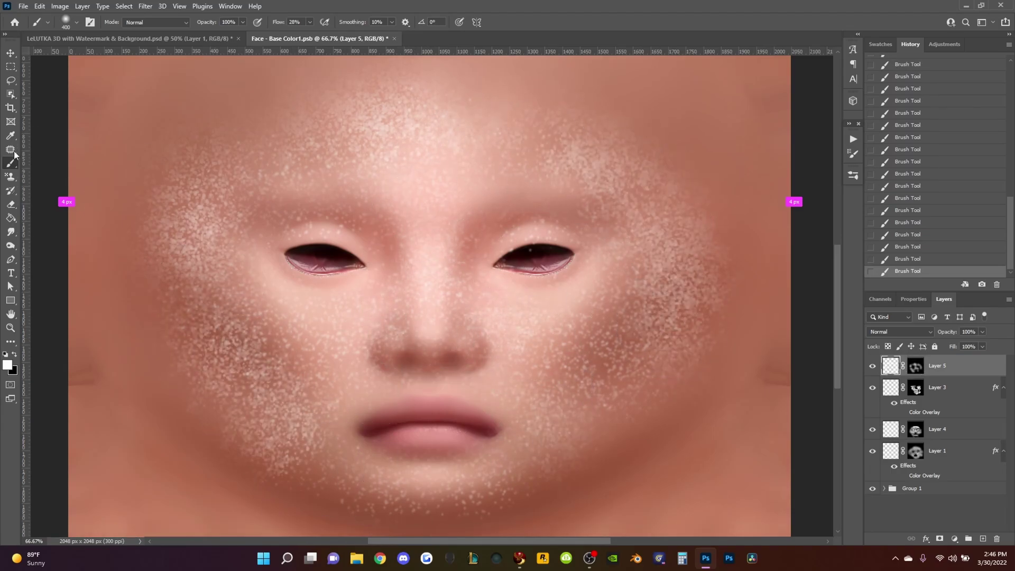
click(76, 21)
double_click(48, 171)
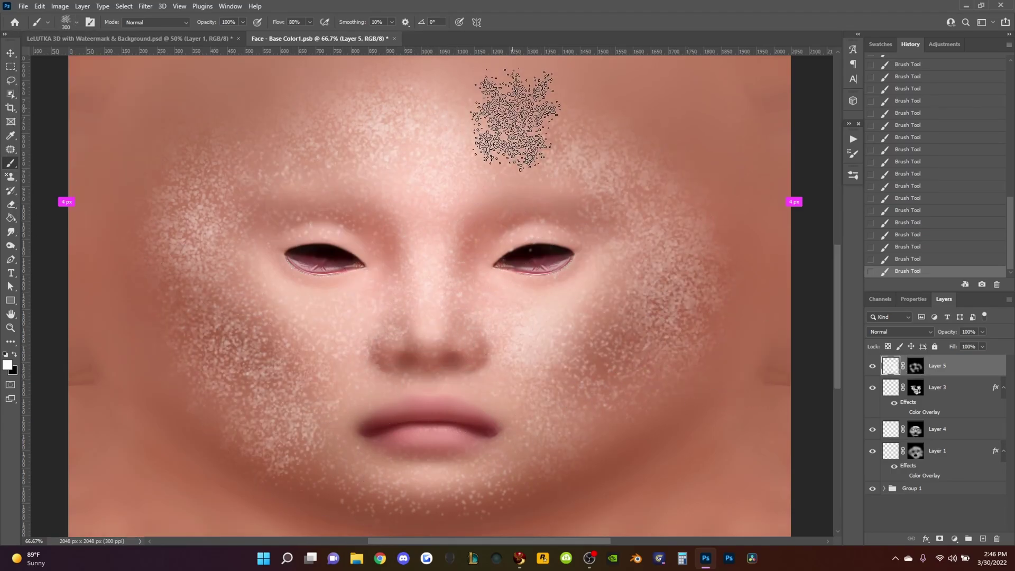
key(ctrl+backslash)
click(75, 22)
drag(285, 318, 318, 341)
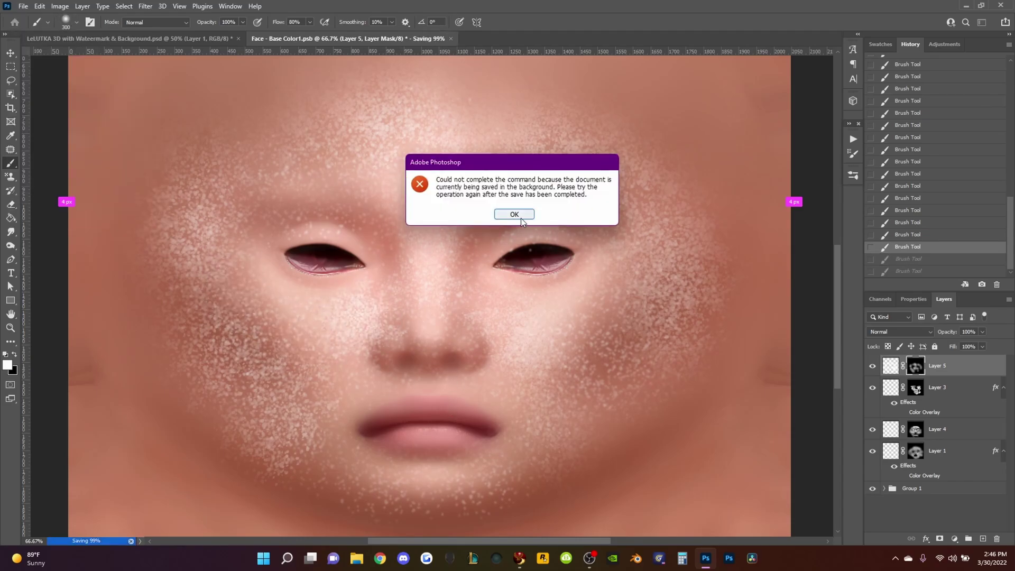
key(Return)
drag(279, 22, 255, 26)
key(ctrl+z)
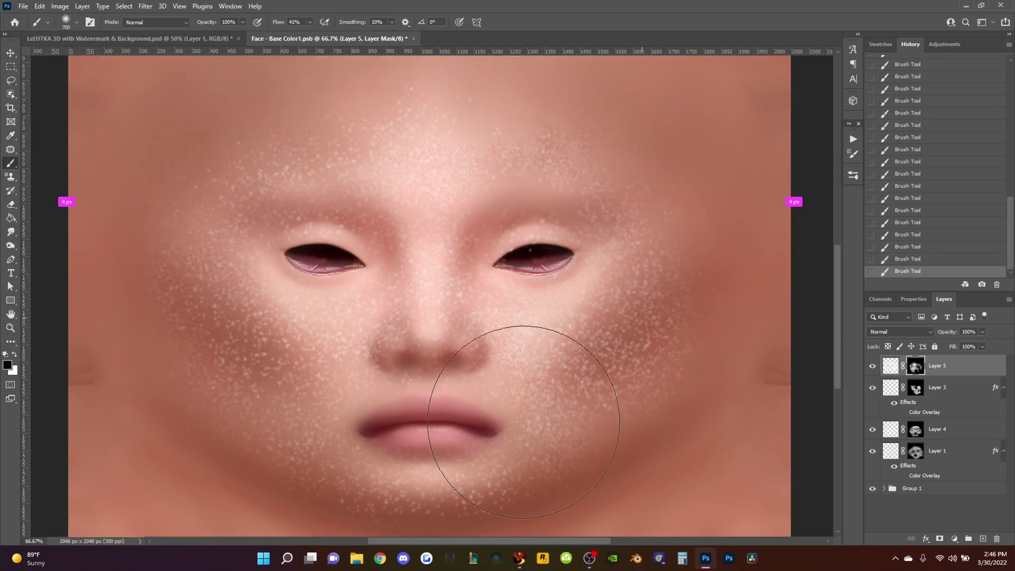
- Paint freckles across the cheeks and forehead, then lower the freckle layer's opacity to 49%
key(ctrl+s)
mouse_move(275, 352)
mouse_down()
mouse_move(503, 202)
mouse_move(453, 363)
mouse_up()
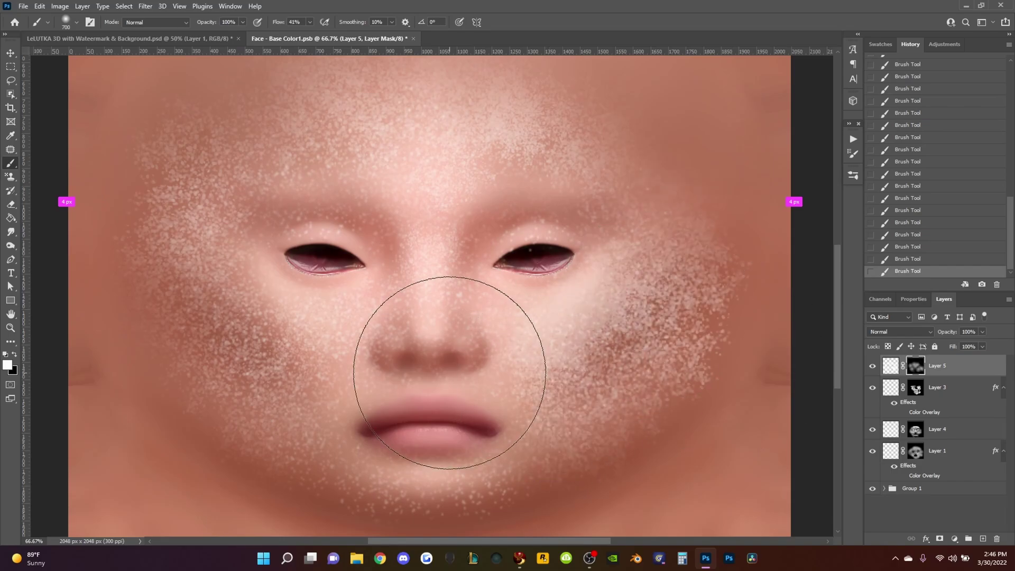
key(bracketleft)
key(bracketleft)
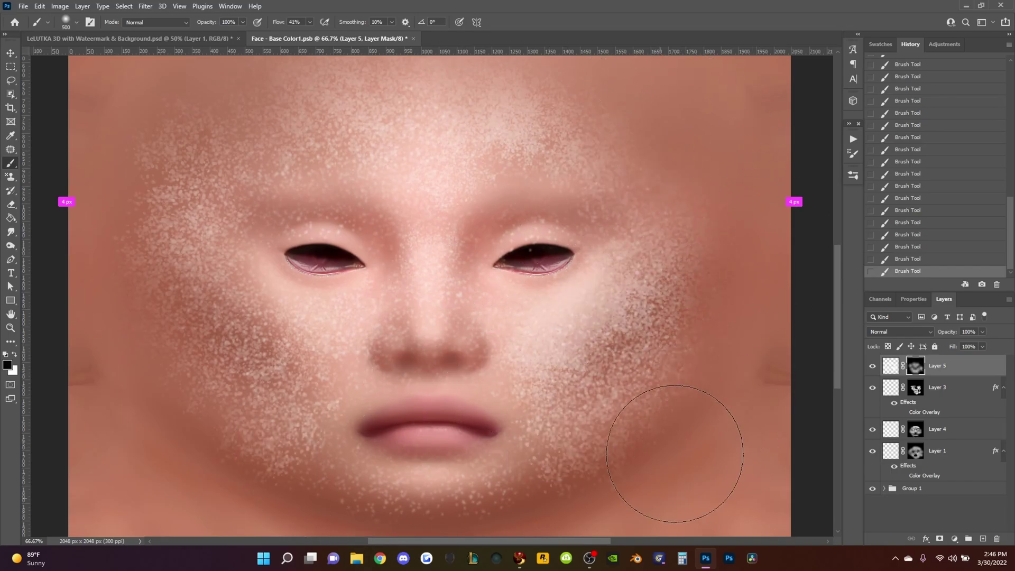
scroll(76, 324, up, 3)
scroll(76, 324, down, 3)
drag(982, 332, 979, 332)
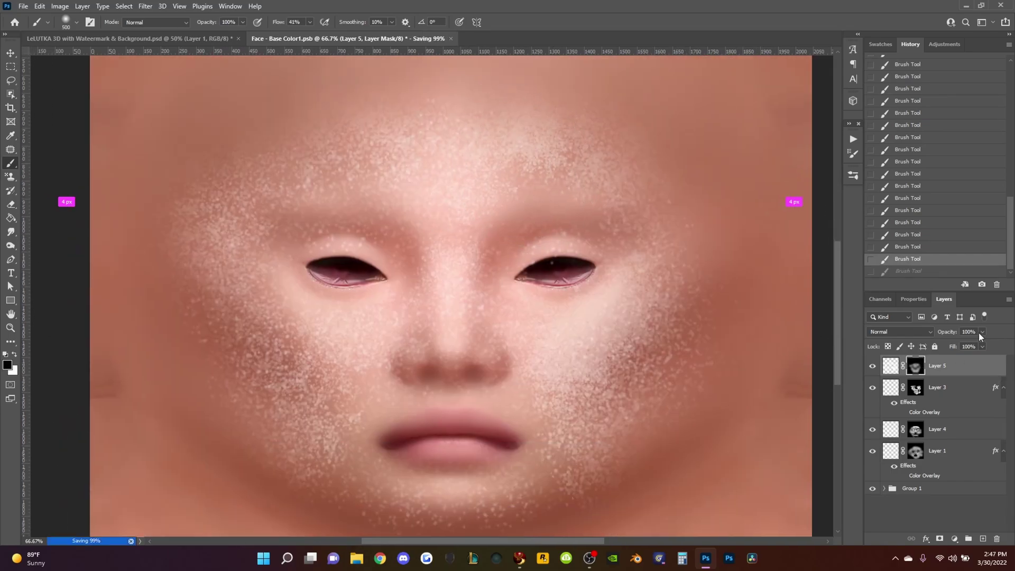
- Apply a Gaussian Blur to Layer 5's freckles
click(143, 5)
mouse_move(124, 6)
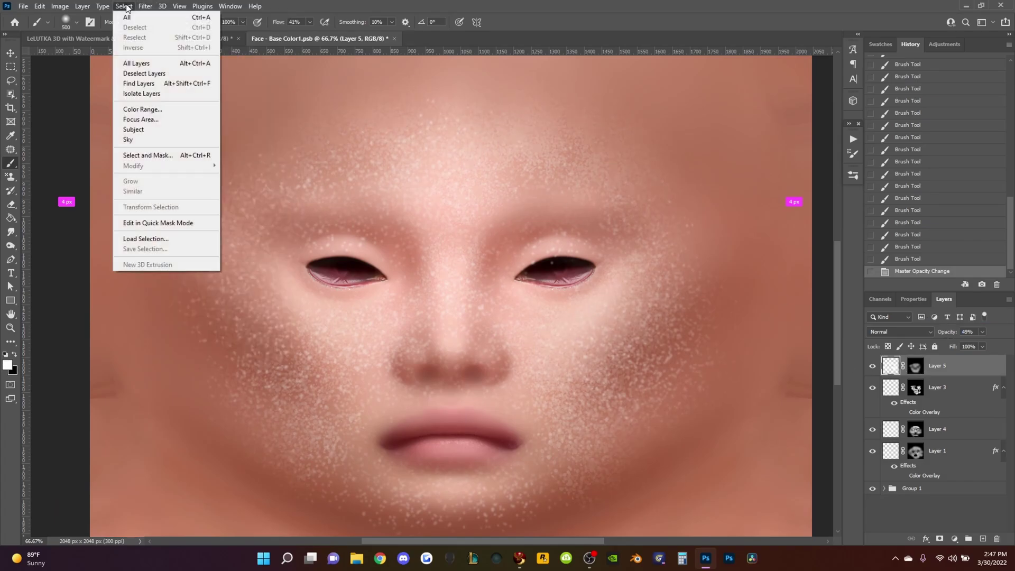
click(337, 182)
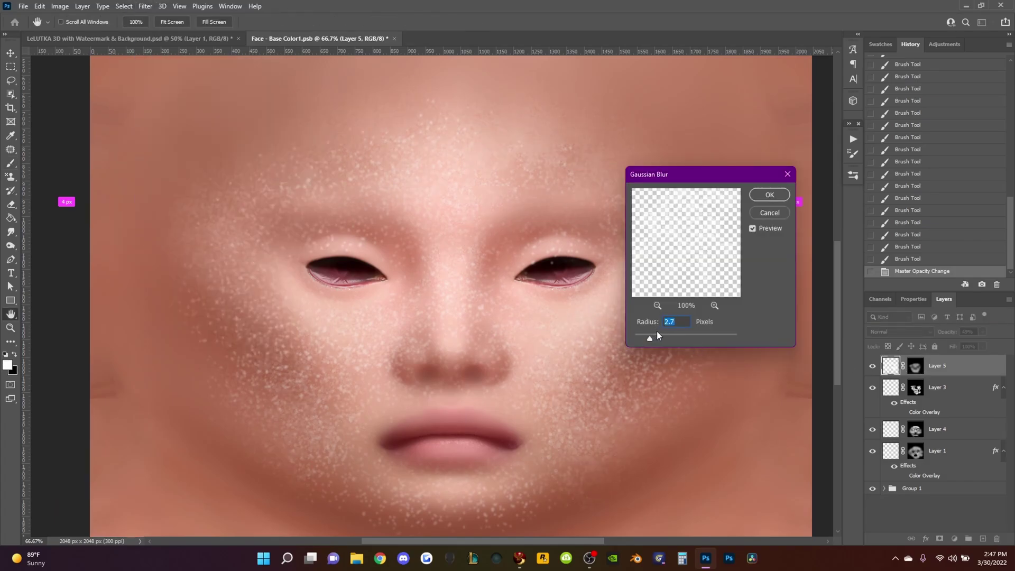
click(769, 195)
- Reorder Layer 5, turn off Layer 3's color overlay, and hide the base skin group
drag(938, 365, 950, 471)
click(893, 381)
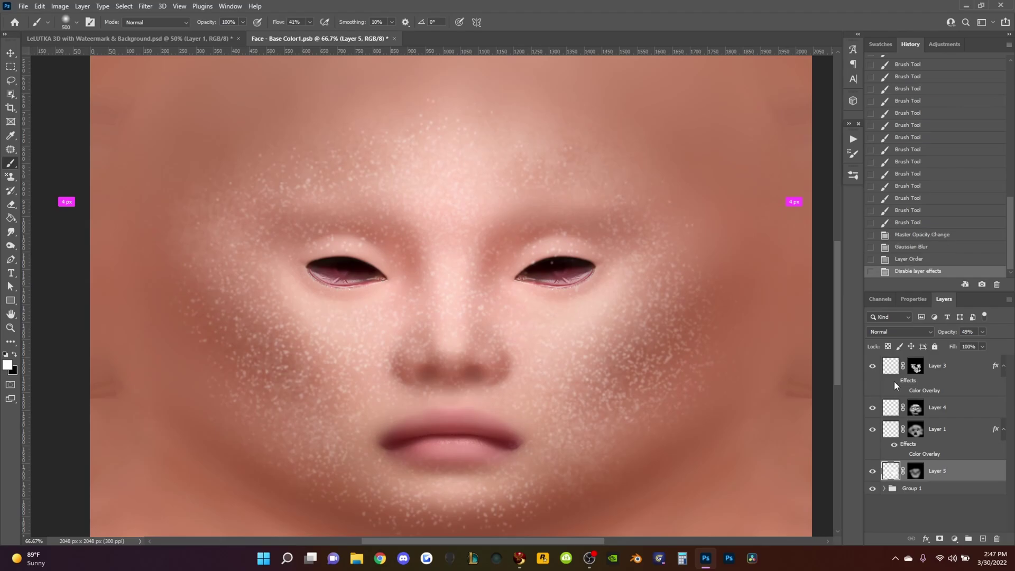
key(ctrl+bracketright)
key(ctrl+bracketright)
key(ctrl+bracketright)
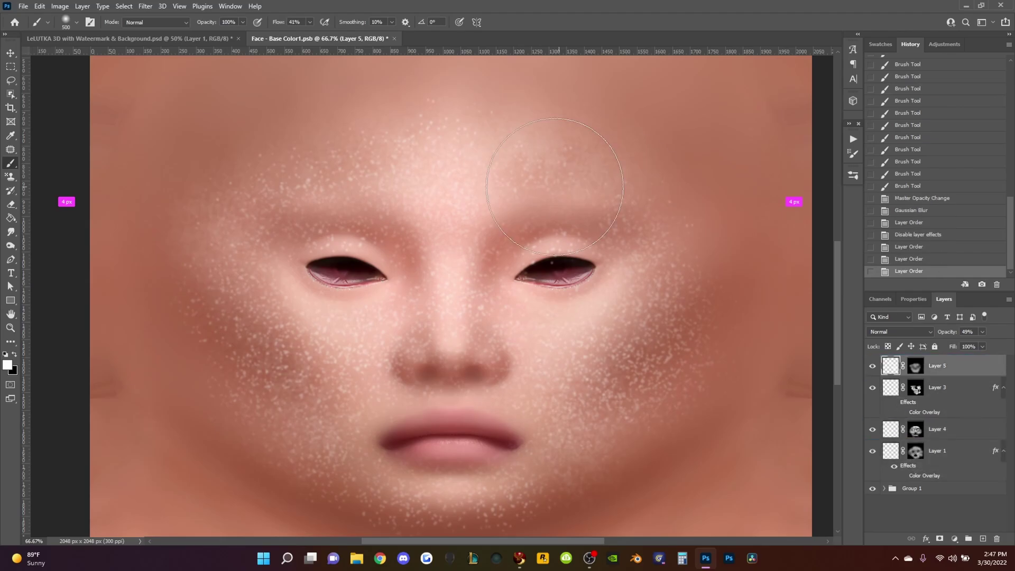
click(872, 490)
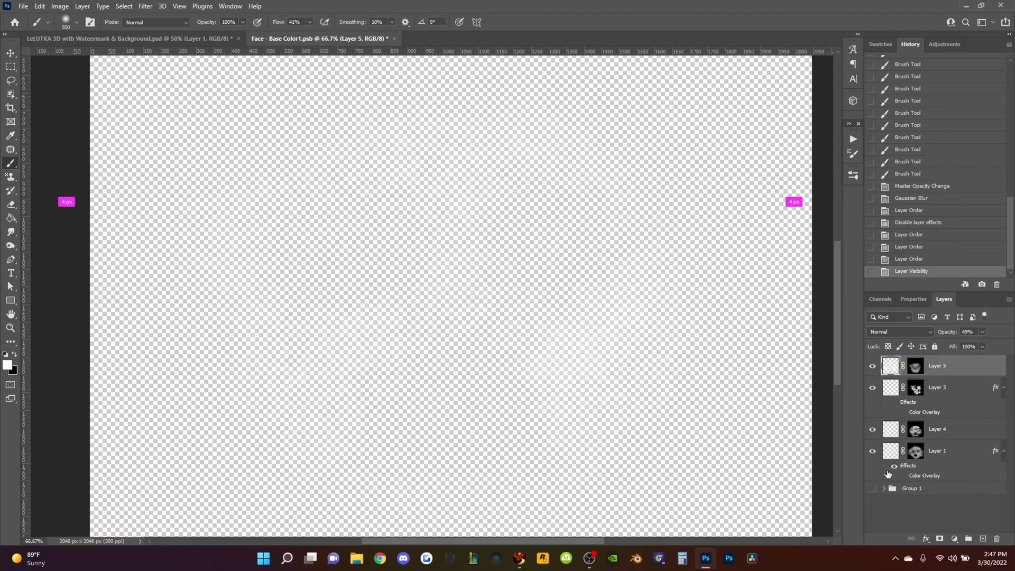
key(ctrl+alt+shift+w)
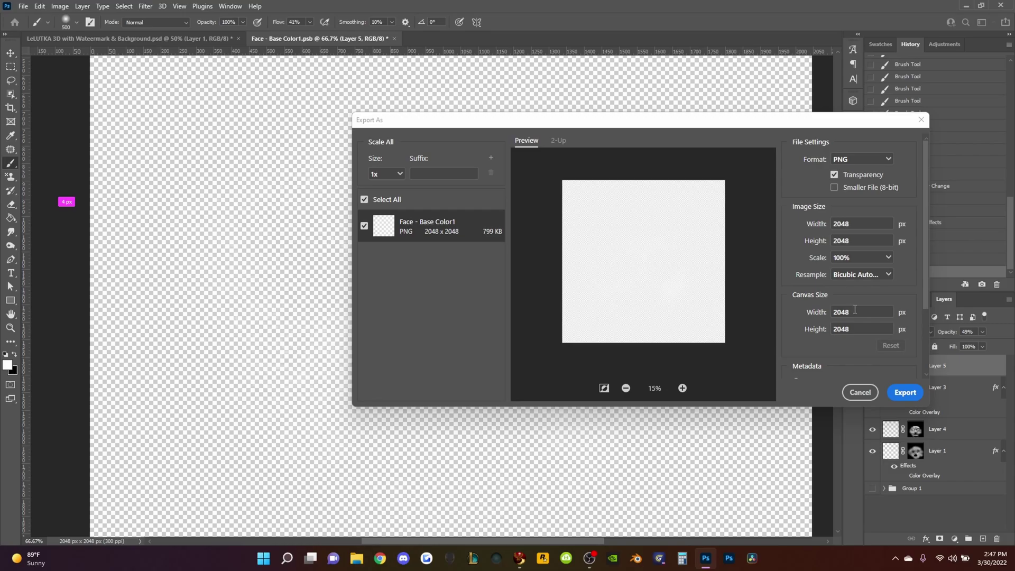
- Export the PNG over Face - Base Color1 in Pictures, confirming the replacement
click(904, 392)
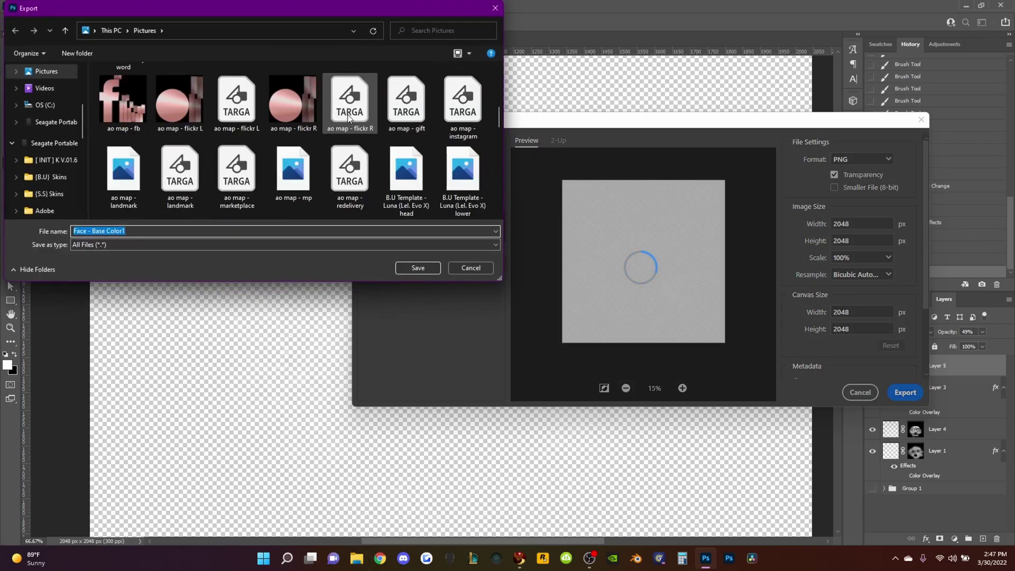
click(301, 167)
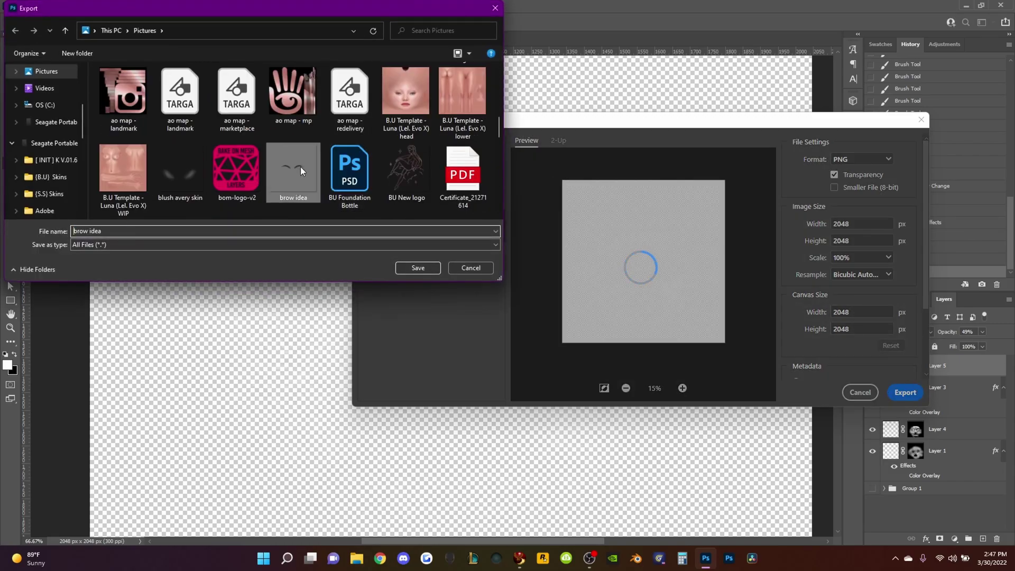
click(432, 269)
click(912, 394)
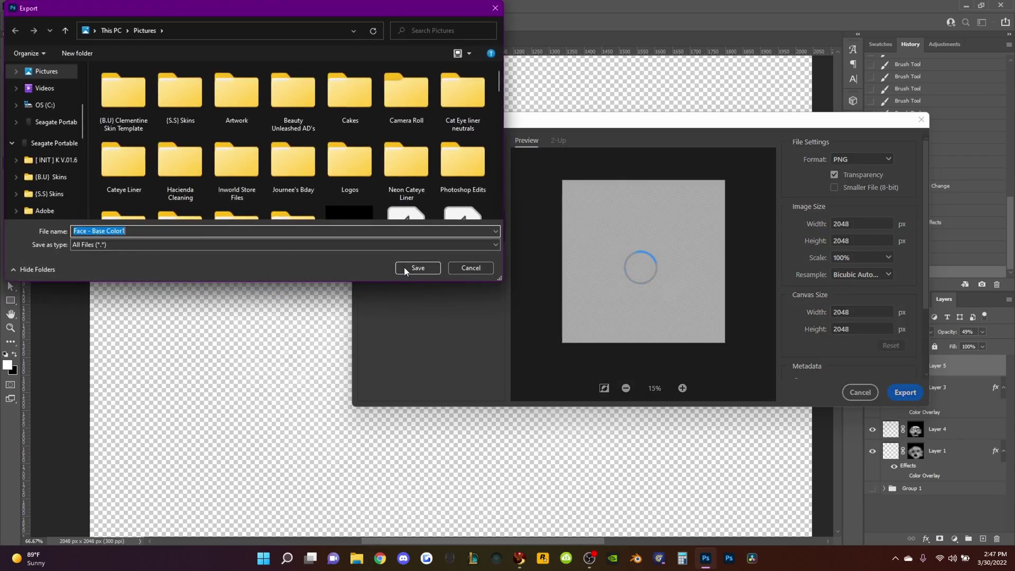
click(404, 268)
click(533, 278)
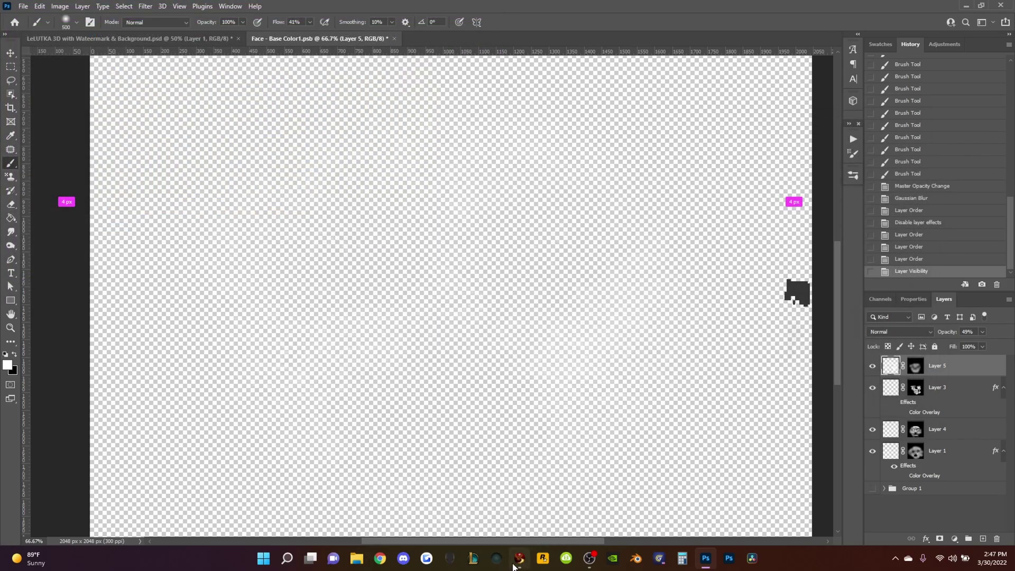
- Switch to Firestorm and orbit the camera to inspect the freckle tattoo on the avatar's face
click(517, 560)
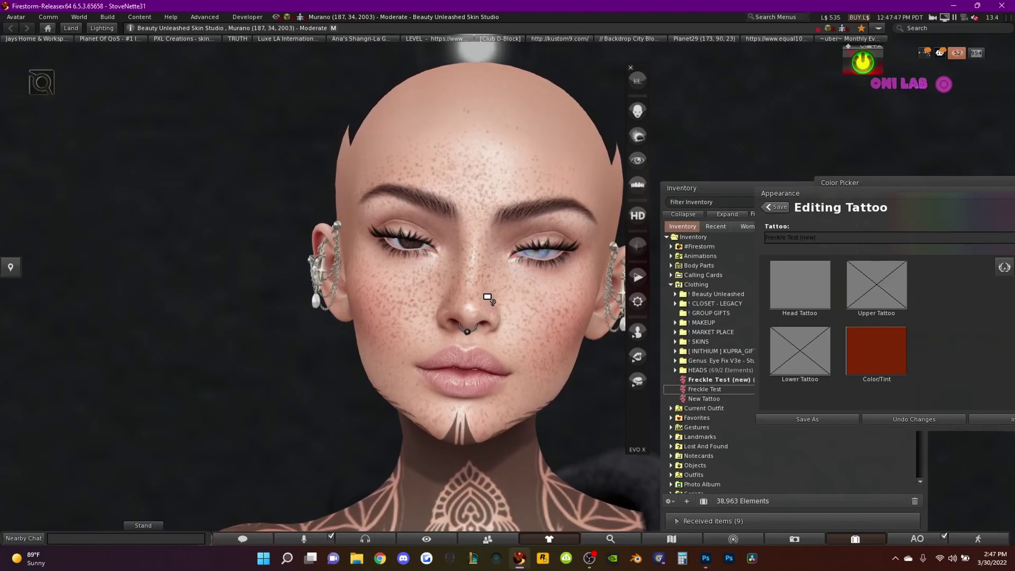
scroll(496, 297, down, 3)
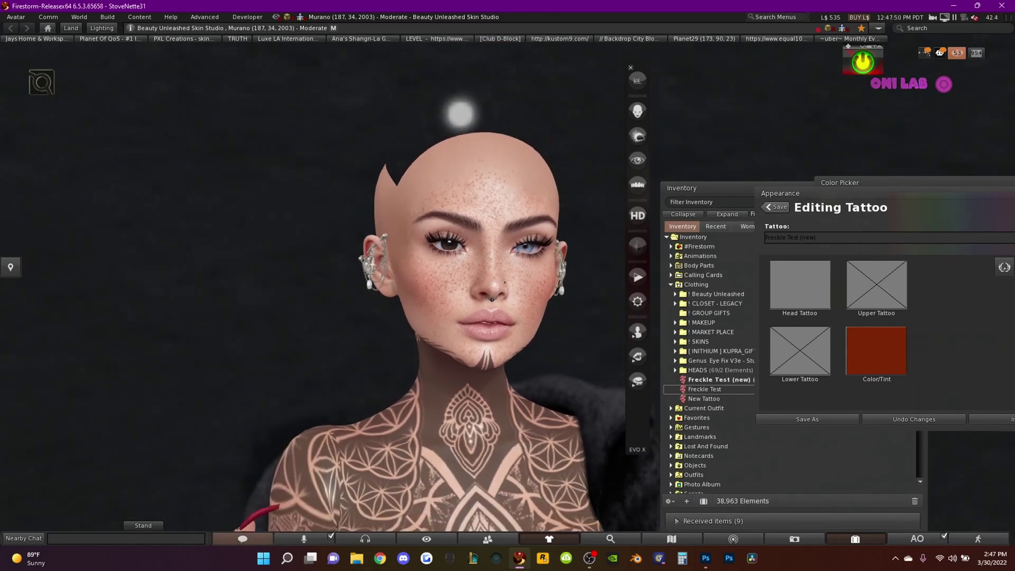
scroll(488, 286, up, 3)
scroll(488, 286, up, 3)
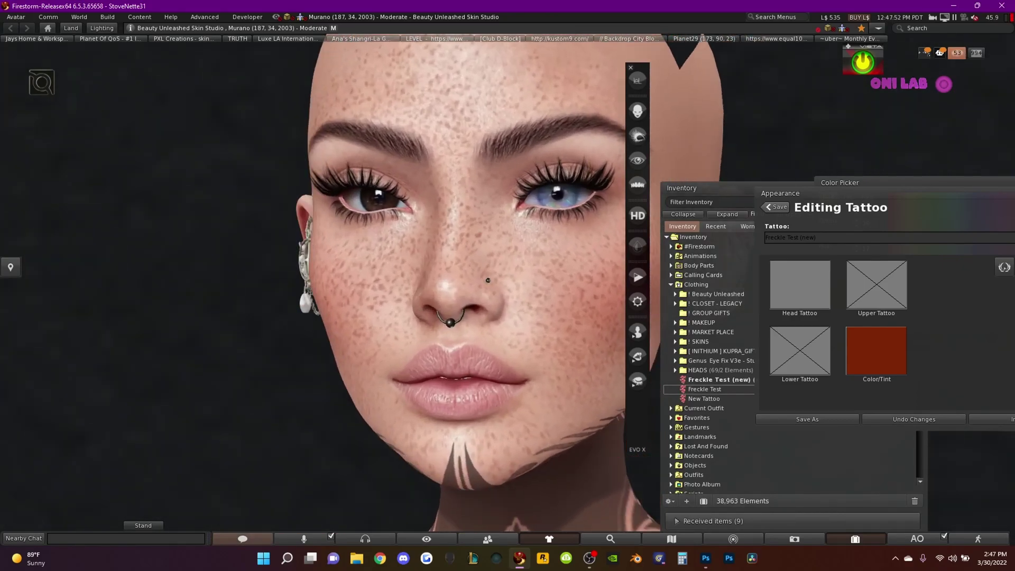
drag(488, 279, 489, 283)
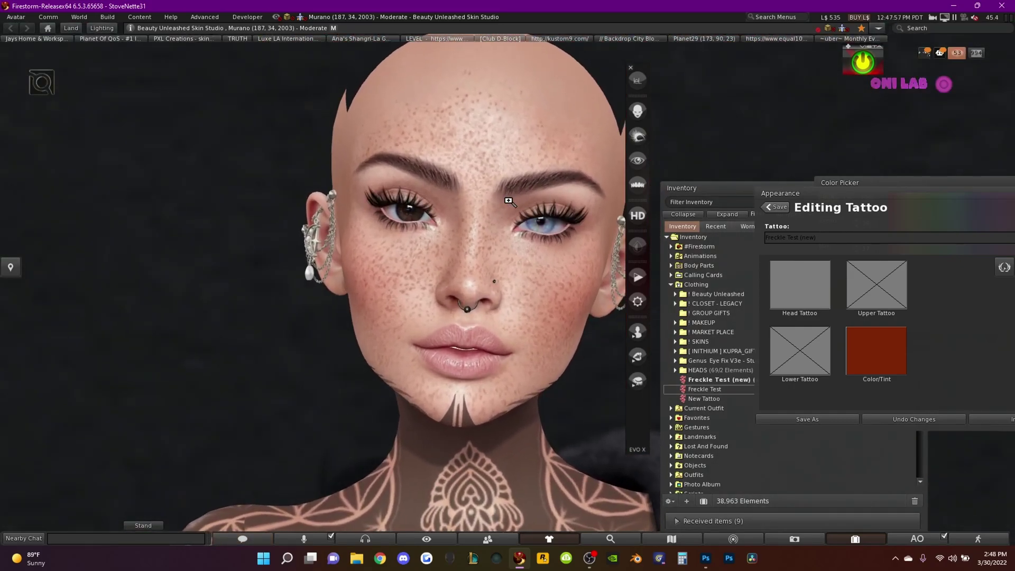
scroll(476, 285, up, 3)
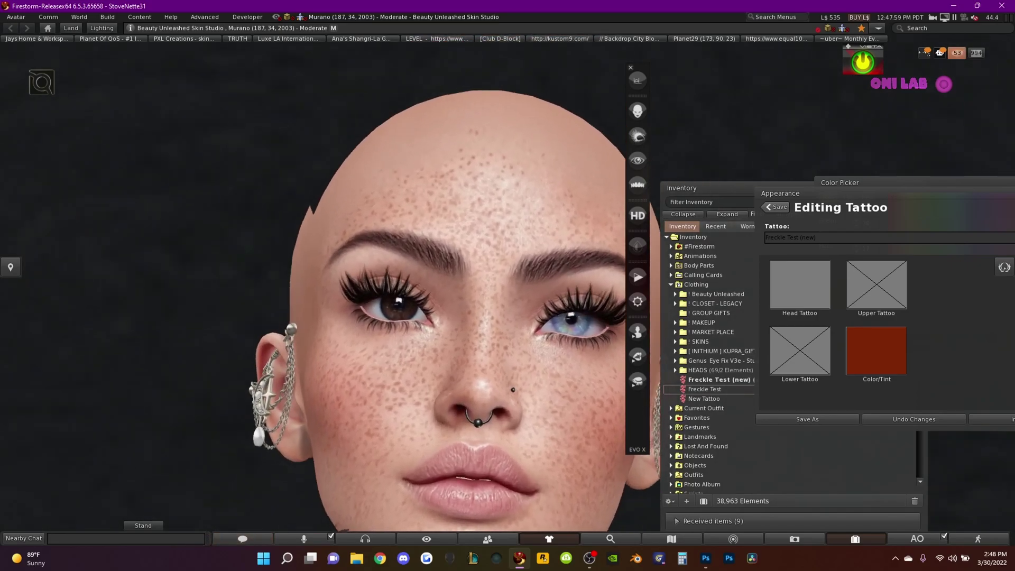
scroll(476, 285, down, 2)
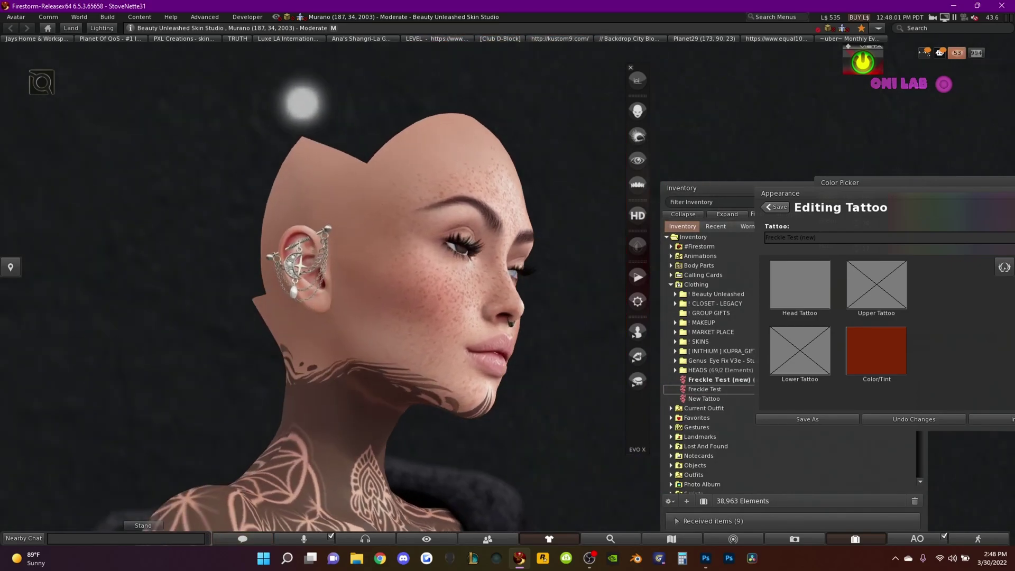
scroll(476, 285, down, 4)
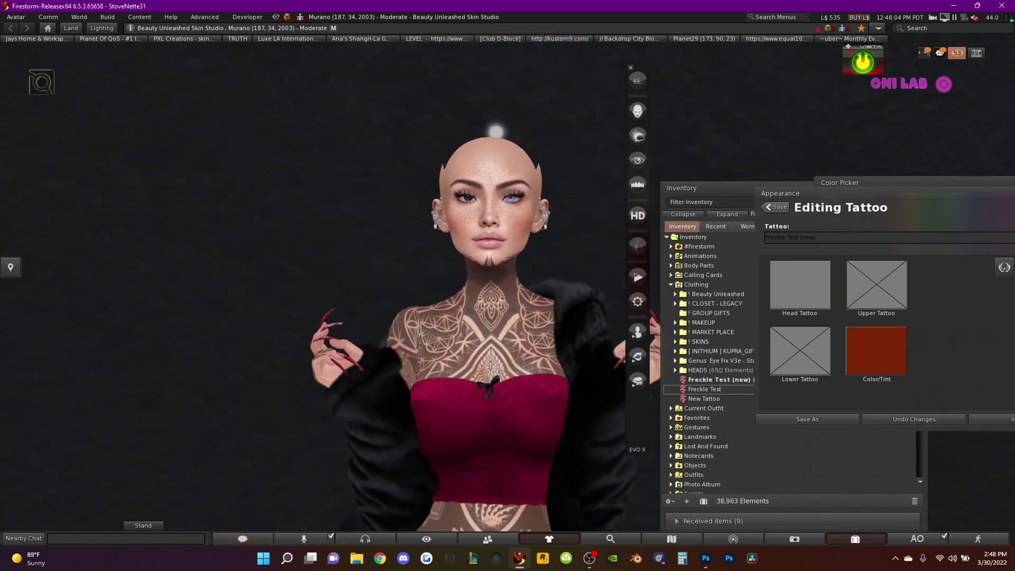
scroll(475, 285, up, 3)
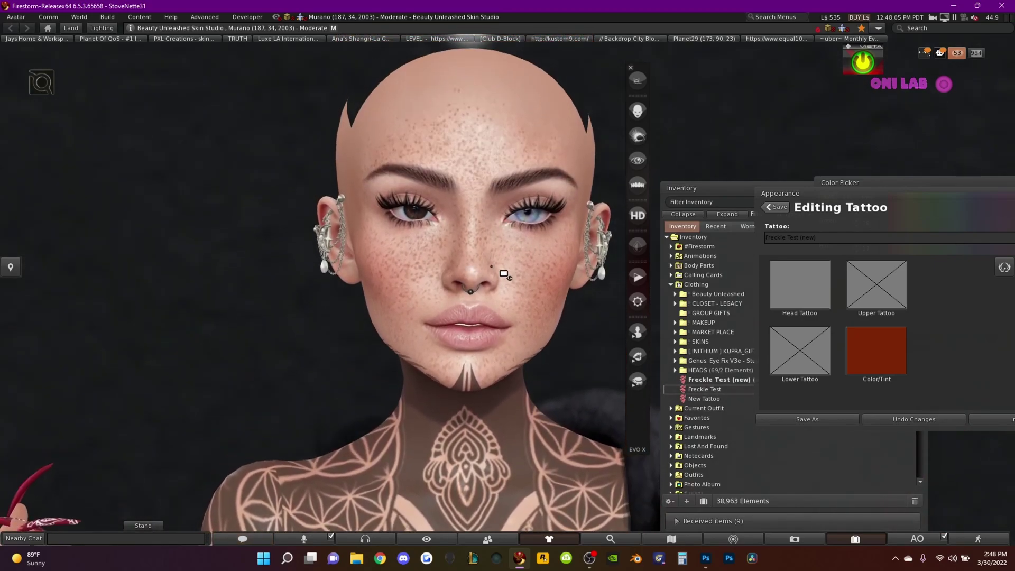
scroll(475, 285, up, 3)
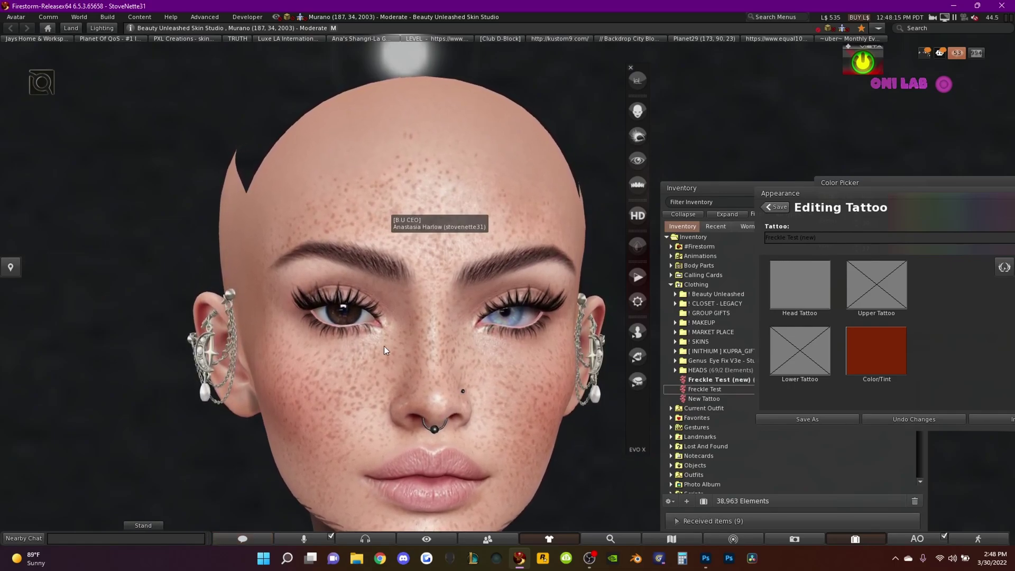
scroll(469, 387, down, 3)
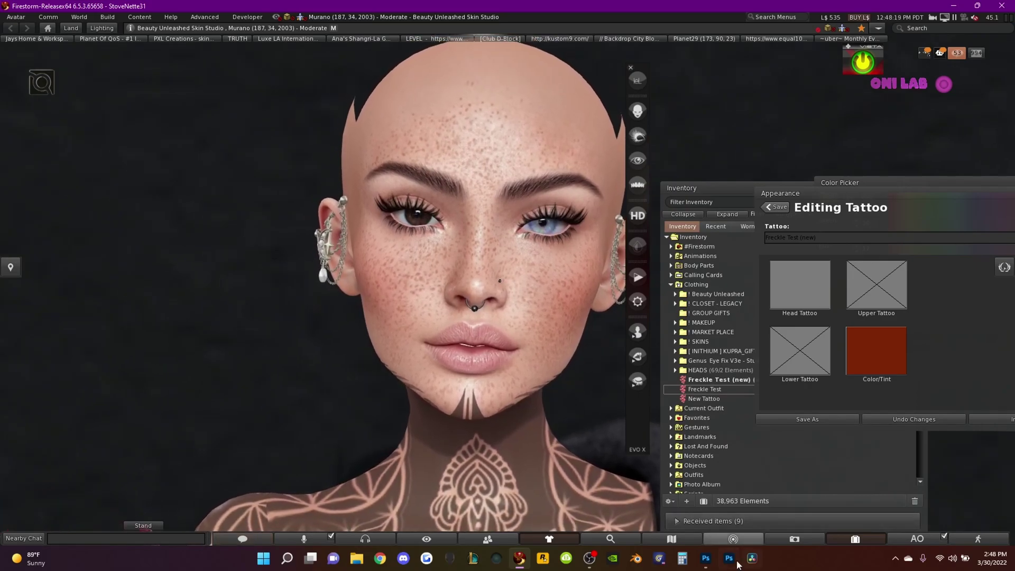
mouse_move(706, 558)
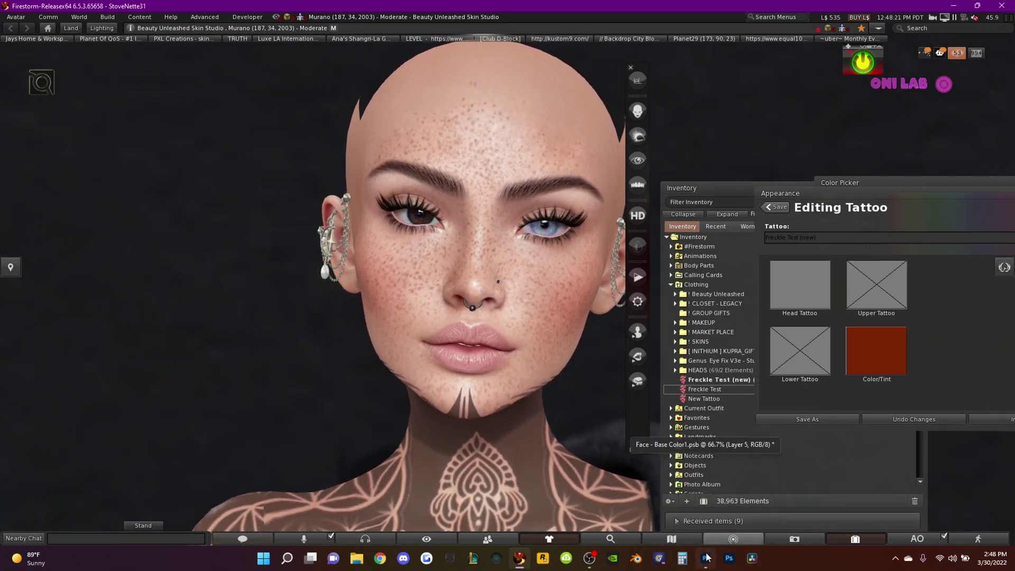
- Back in Photoshop, show the skin group, turn off Layer 1's overlay, and group Layers 3, 4 and 1
click(706, 496)
shift+click(940, 459)
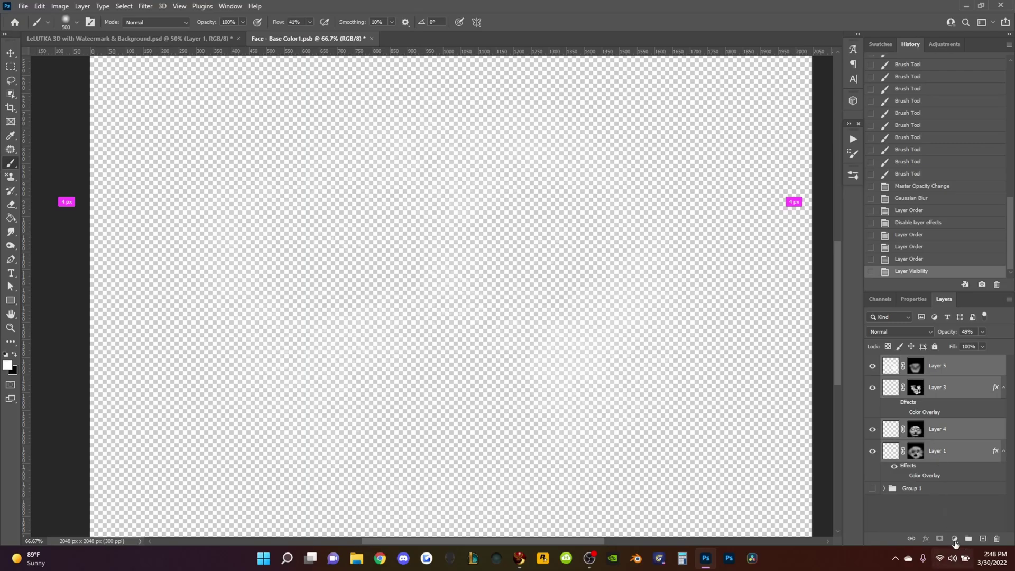
click(872, 488)
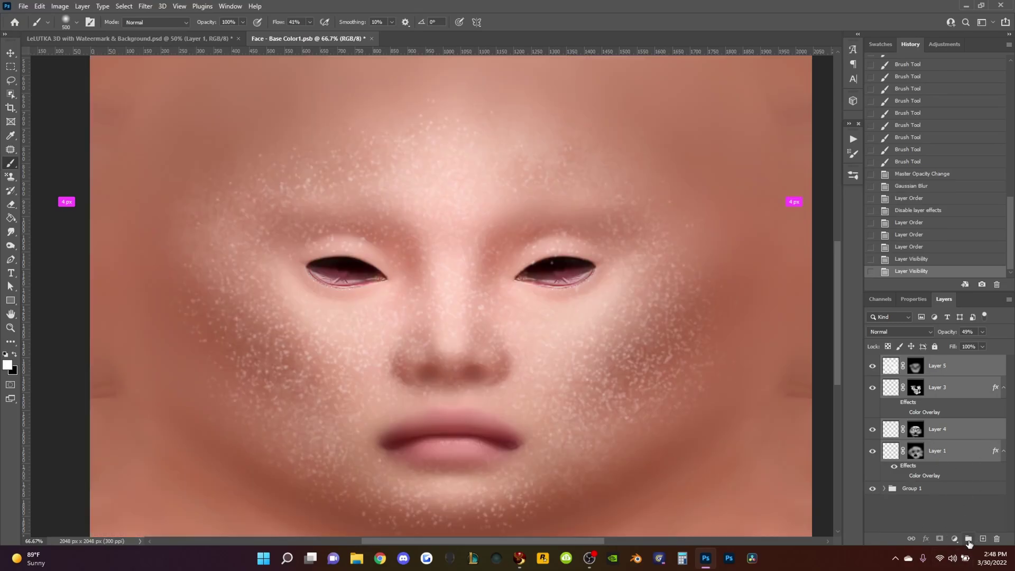
click(894, 466)
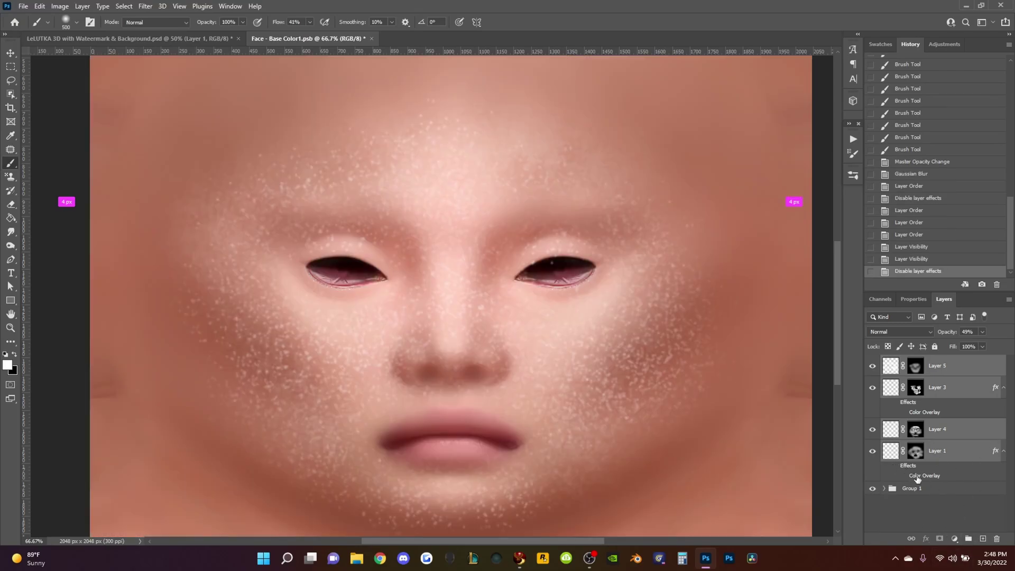
click(967, 539)
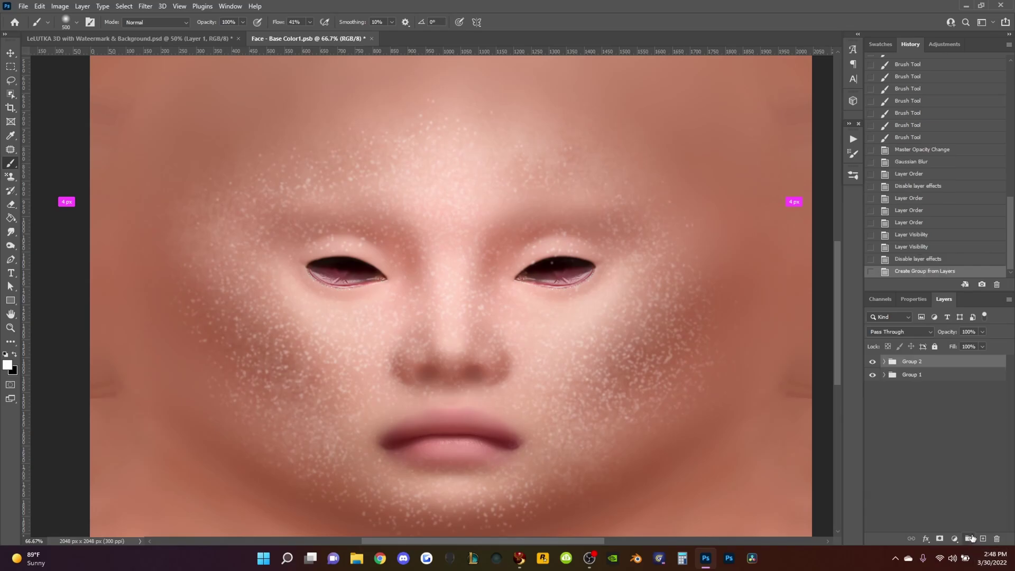
- Rename the new group to 'Full Face Freckles' and hide it
double_click(920, 362)
text(Full)
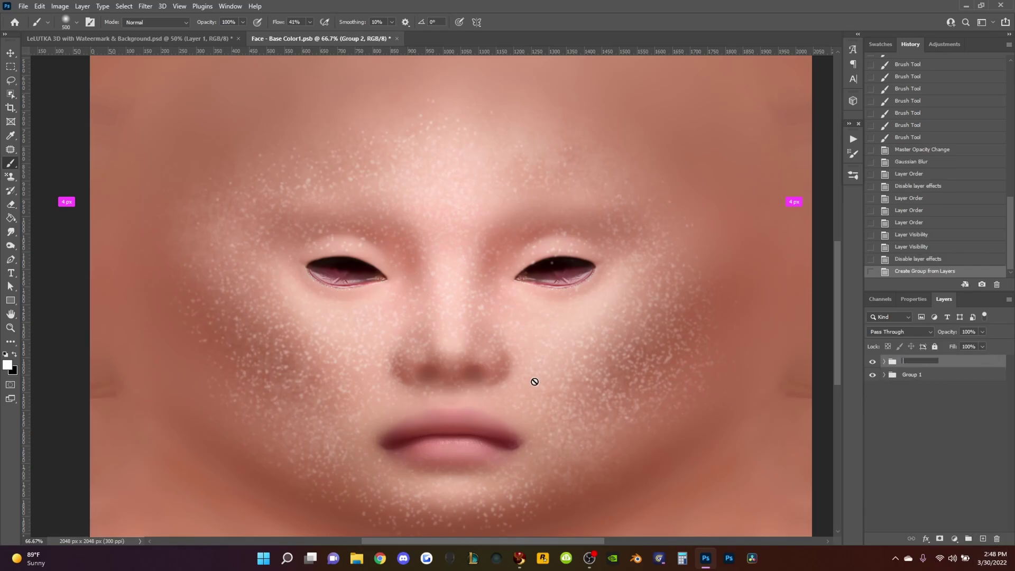
text( Face)
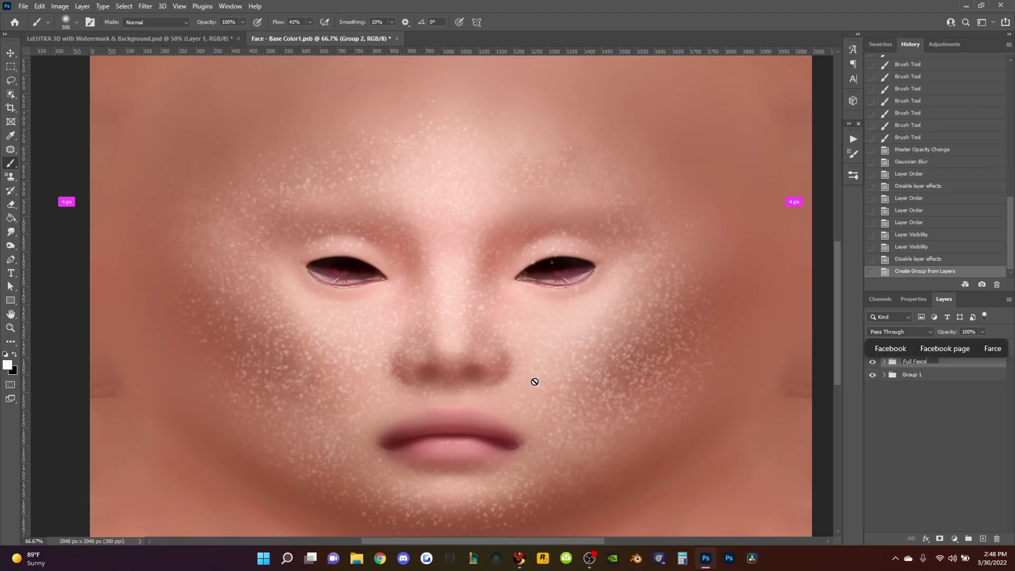
text( Frckl)
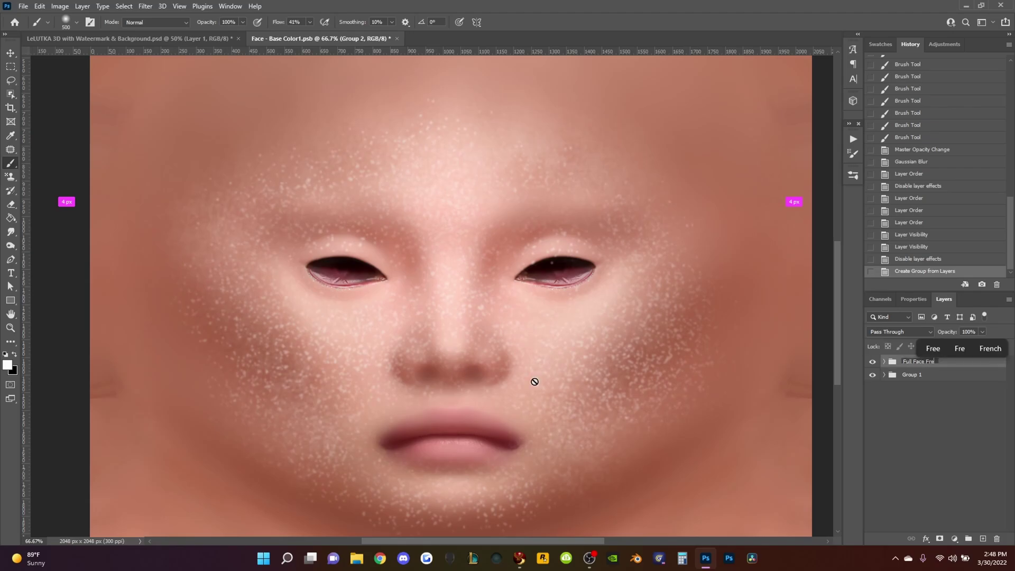
key(BackSpace)
key(BackSpace)
key(BackSpace)
text(eckles)
key(Return)
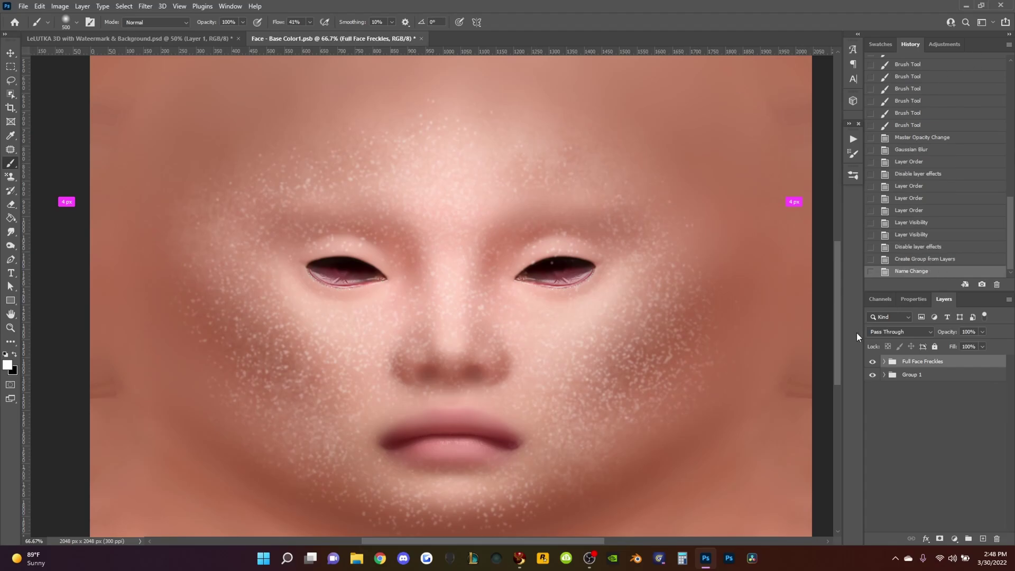
click(871, 362)
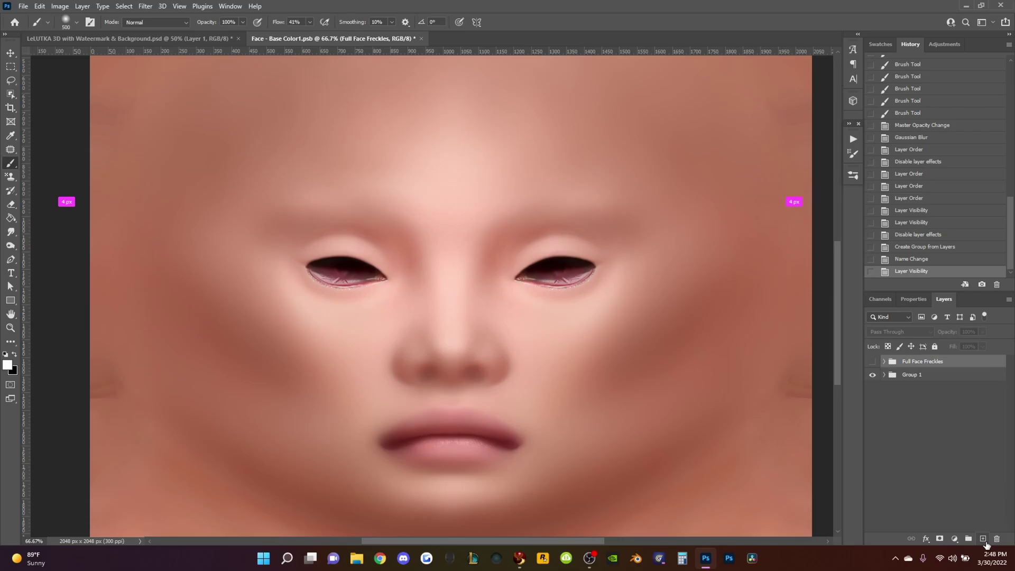
- On a new layer with the Small Freckles brush, try a nose freckle cluster, undo it, and save
click(983, 539)
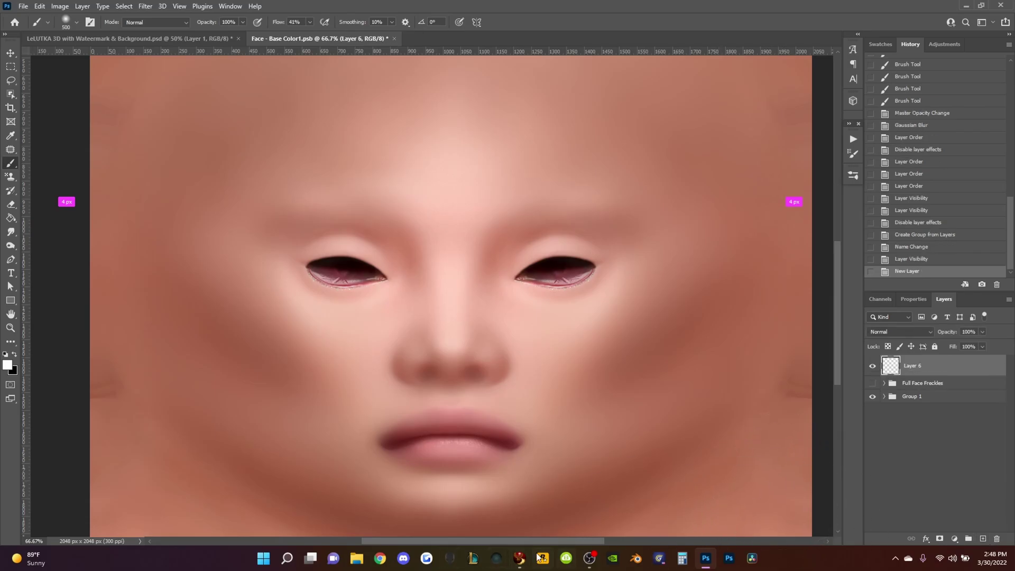
click(854, 175)
click(710, 321)
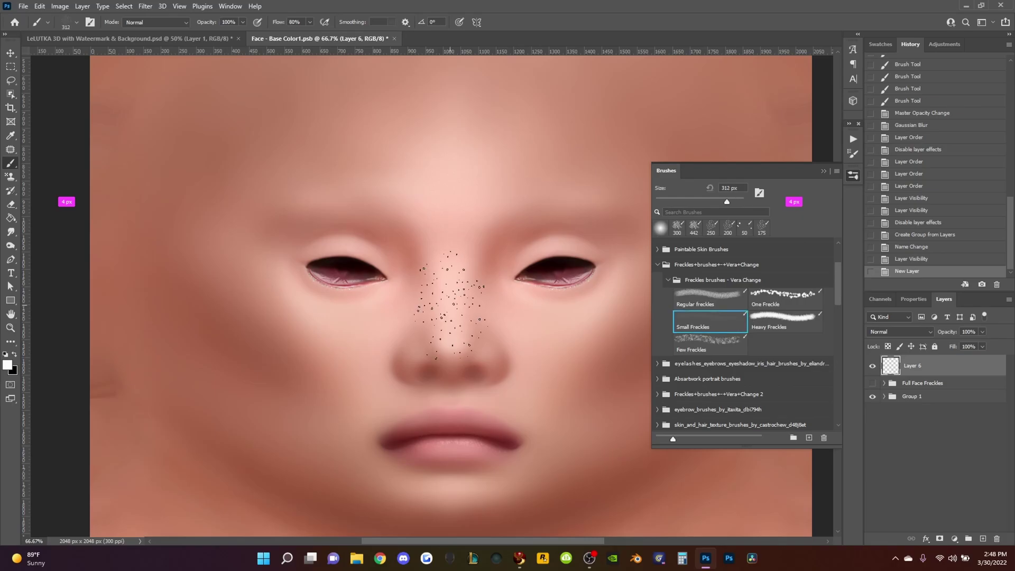
click(824, 172)
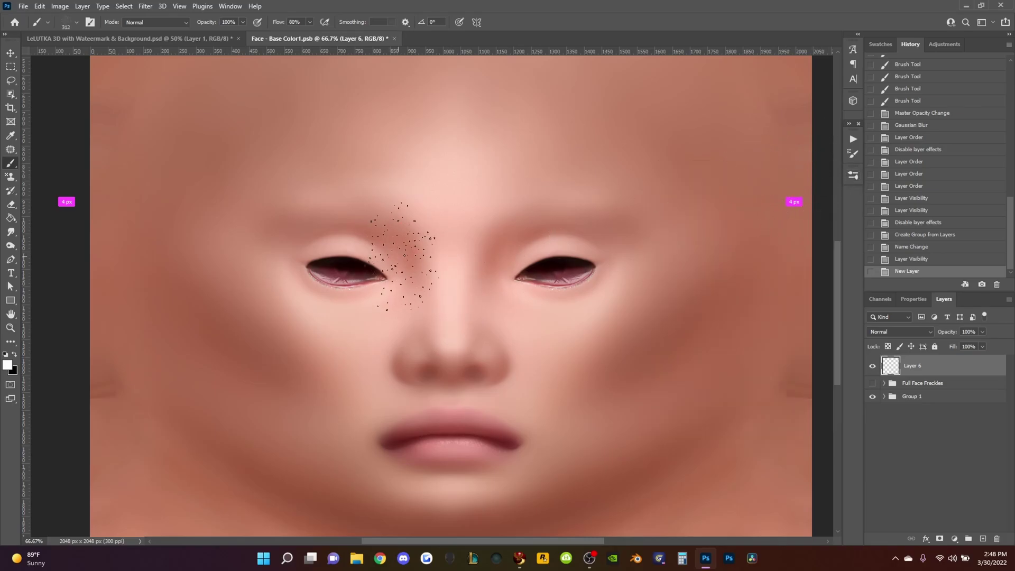
click(428, 282)
key(ctrl+z)
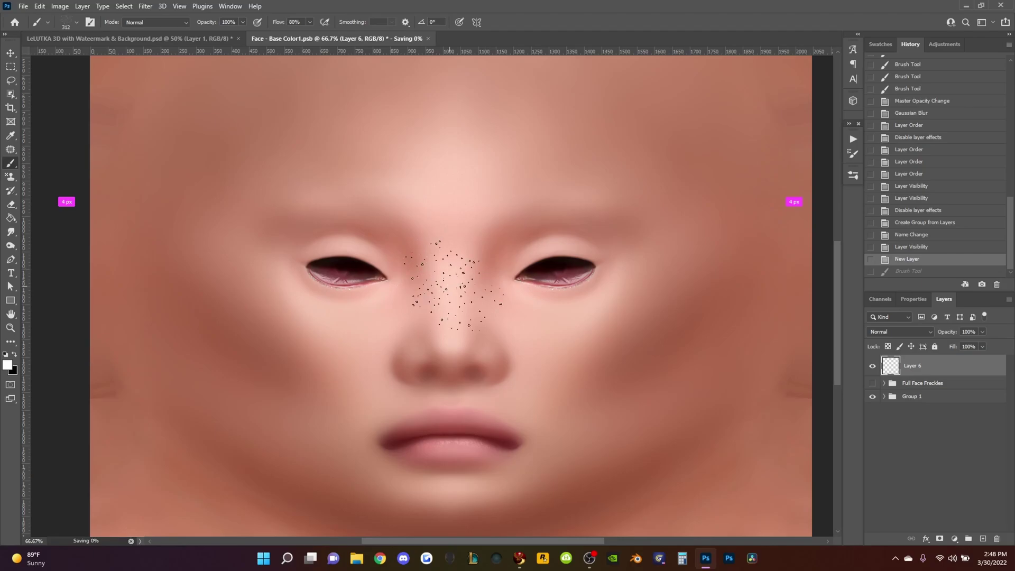
key(ctrl+s)
- Paint freckle patches on the cheeks, undo the latest, save, and dismiss the background-save error
click(361, 341)
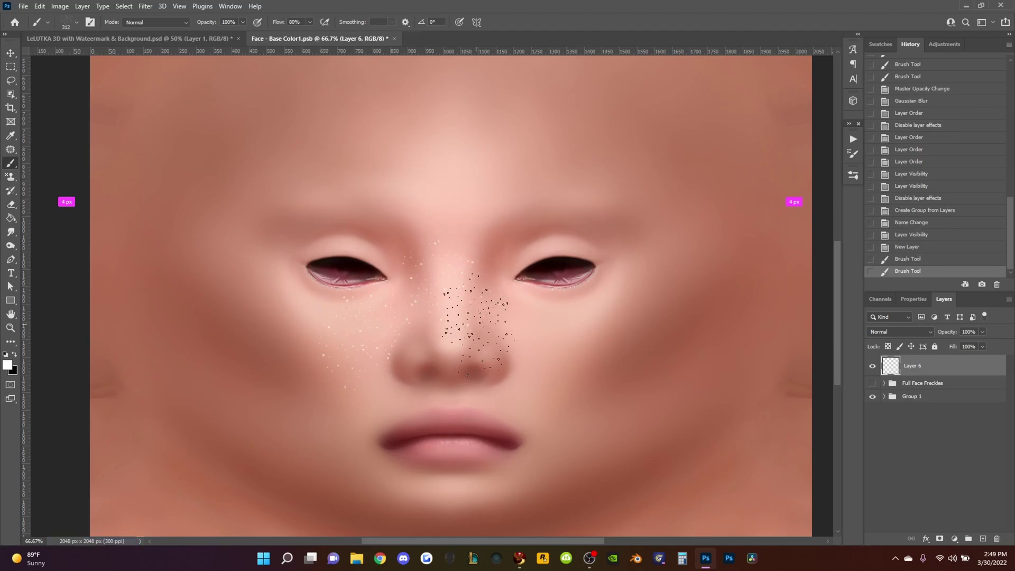
click(558, 355)
key(ctrl+z)
key(ctrl+s)
key(ctrl+z)
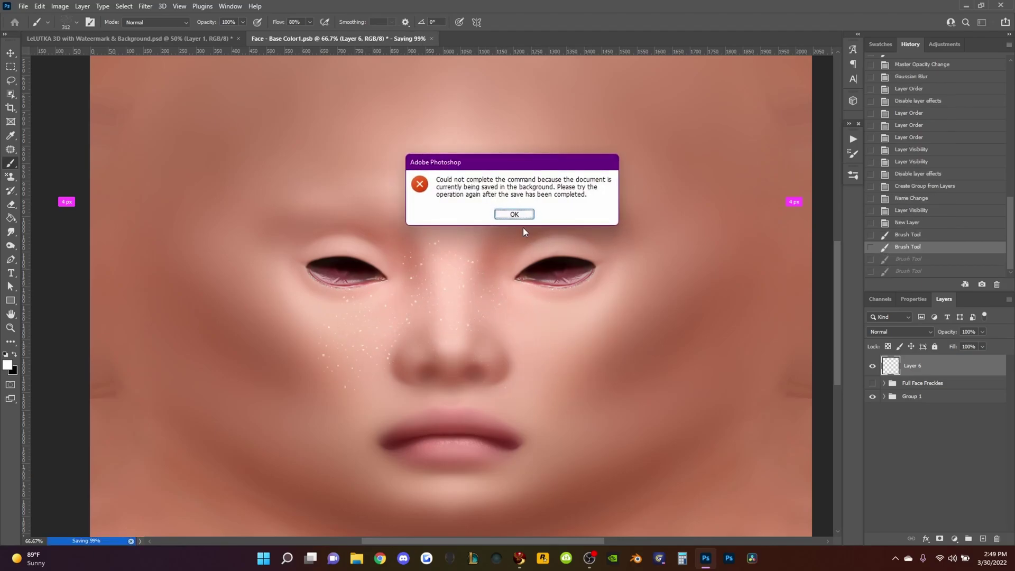
key(Return)
click(524, 326)
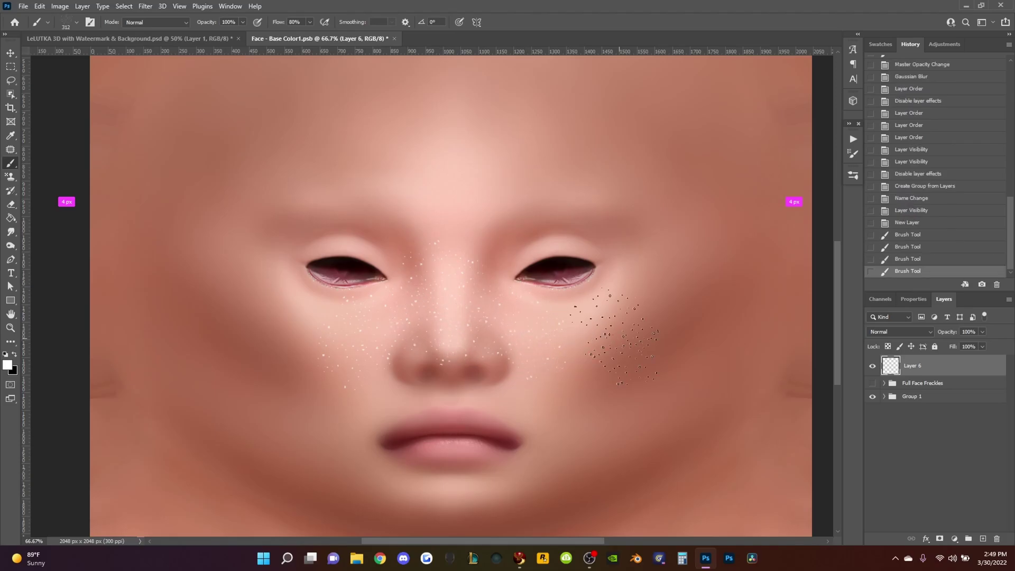
- Dab more freckles across the right and left cheeks, the nose, and up toward the forehead
click(614, 337)
click(540, 349)
click(238, 322)
click(274, 297)
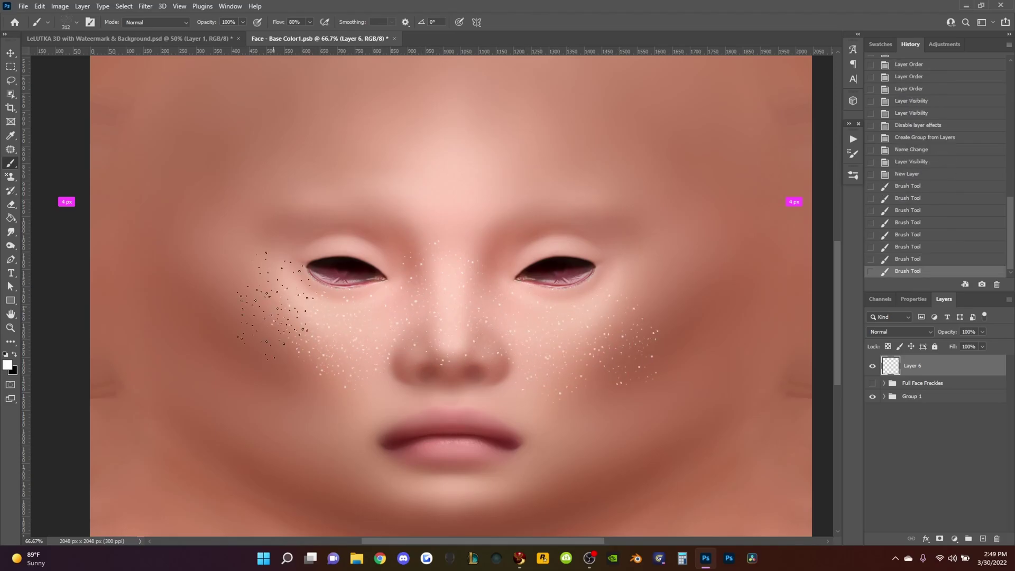
click(433, 230)
click(440, 139)
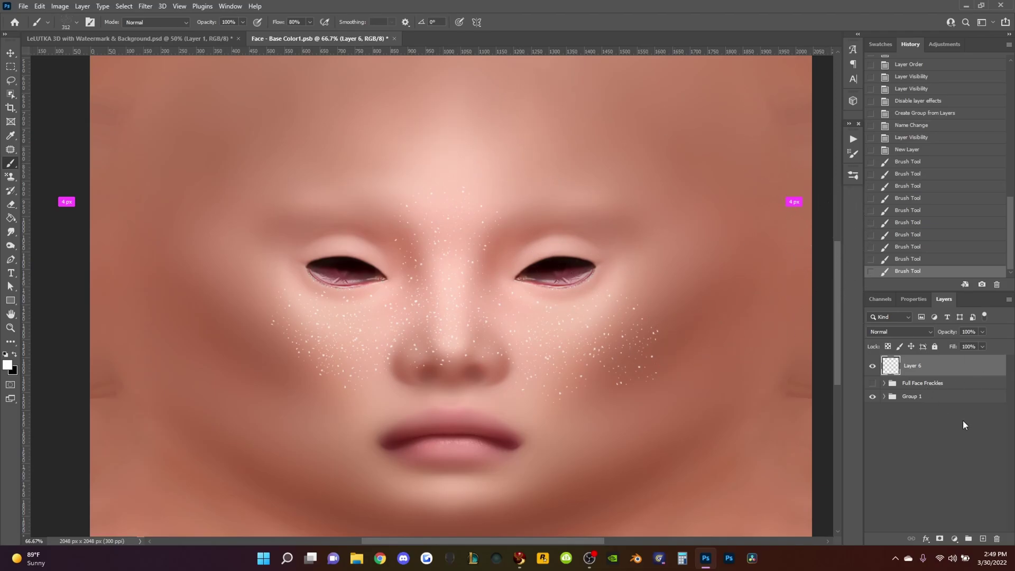
- On a second new layer, paint freckles over both cheeks, the nose bridge and the forehead
click(982, 539)
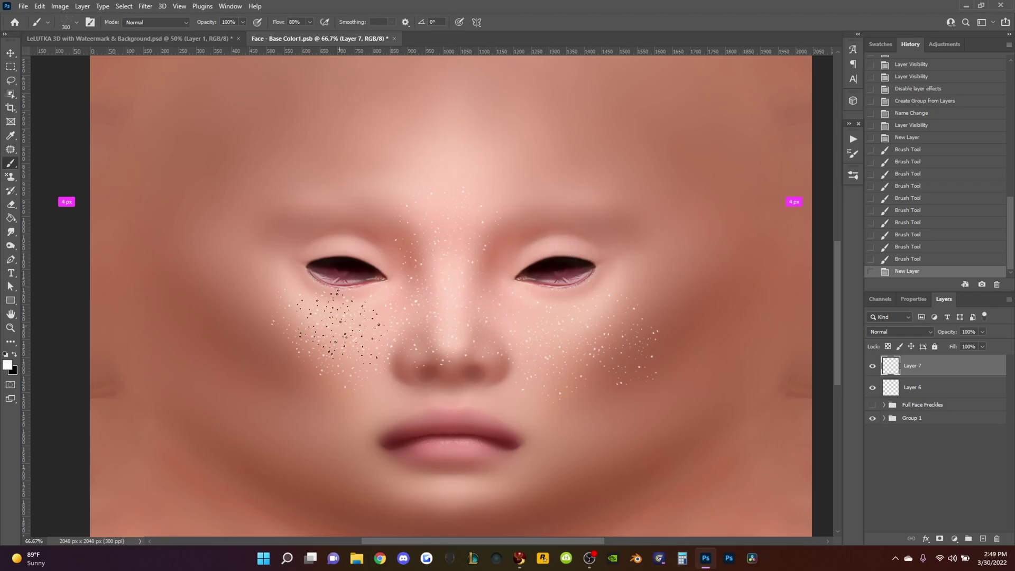
click(364, 322)
click(428, 305)
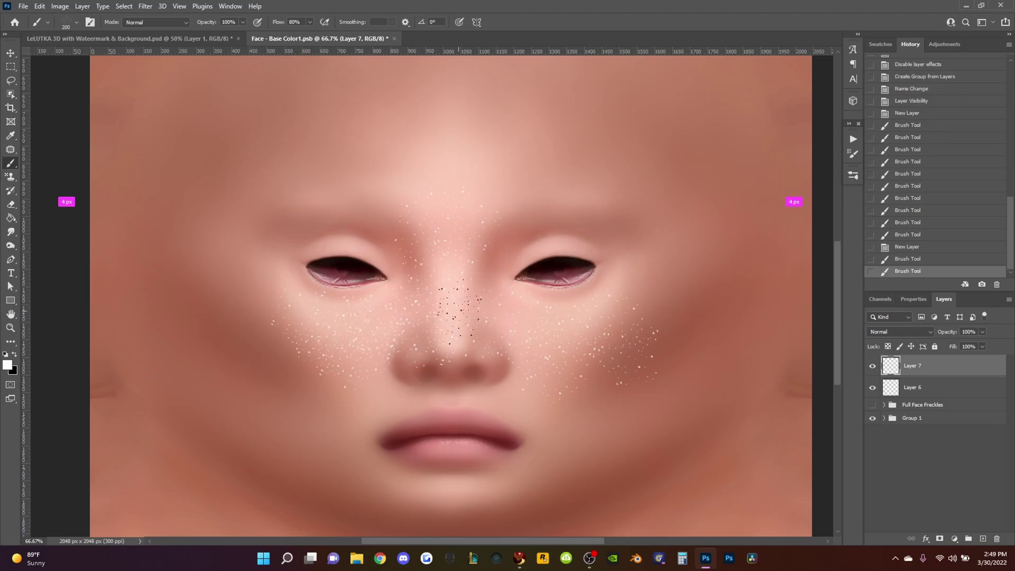
click(437, 274)
click(495, 301)
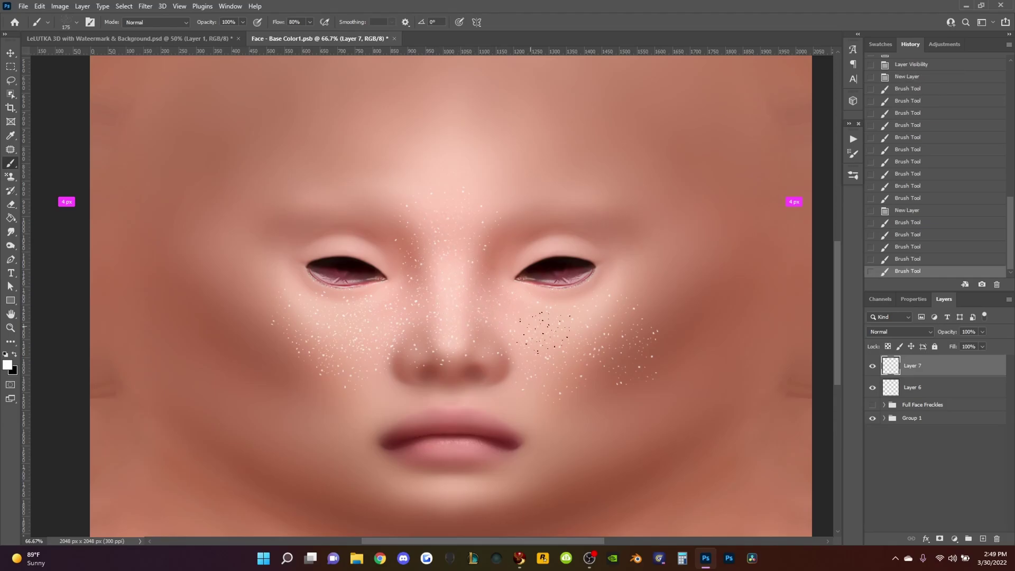
click(543, 333)
click(610, 357)
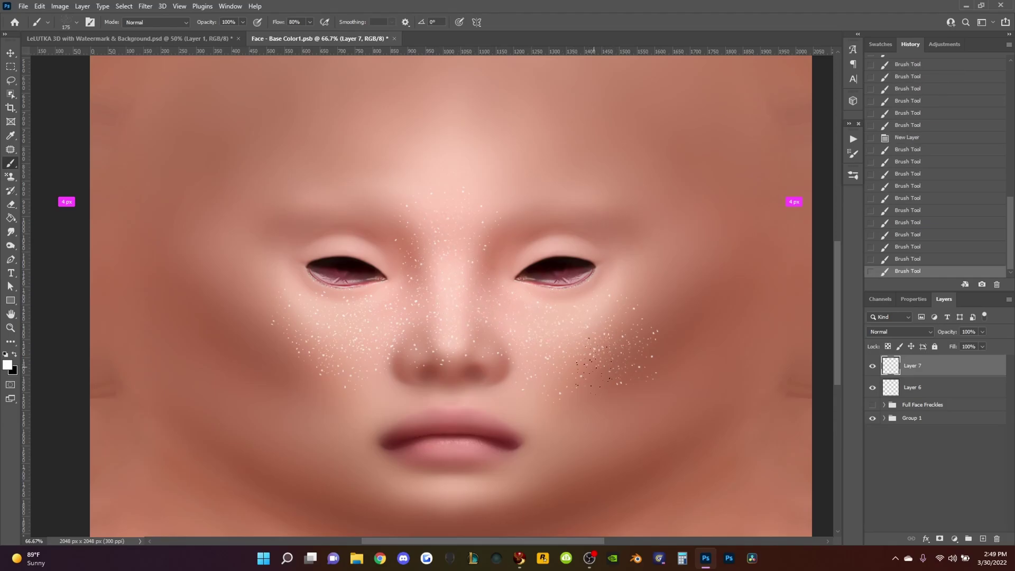
click(531, 333)
click(454, 304)
click(469, 298)
click(471, 282)
click(477, 246)
- Select Layer 6, enlarge the freckle brush, undo the last change, and dismiss the save alert
key(bracketright)
key(bracketright)
key(bracketright)
key(alt+bracketleft)
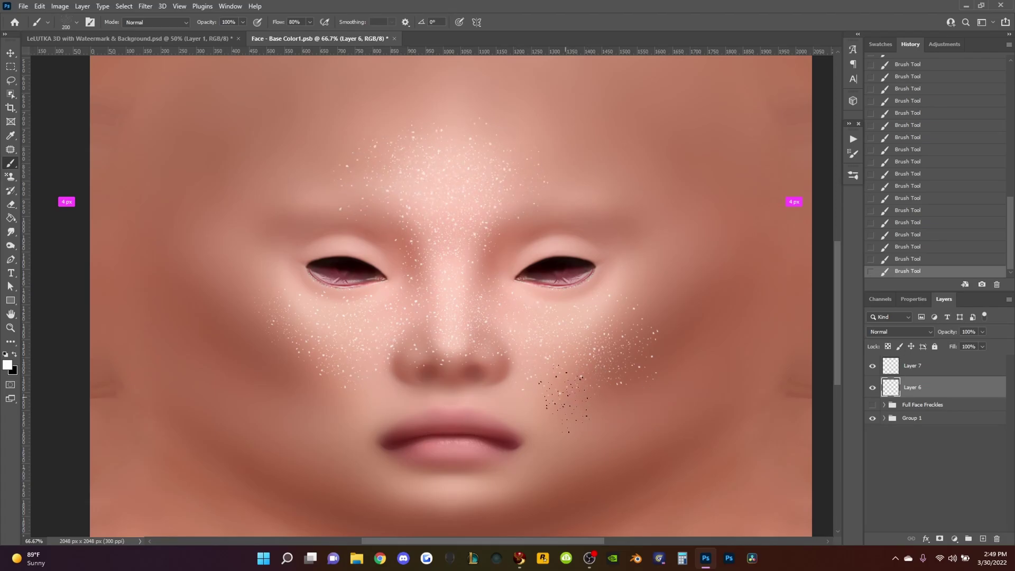
scroll(325, 374, down, 1)
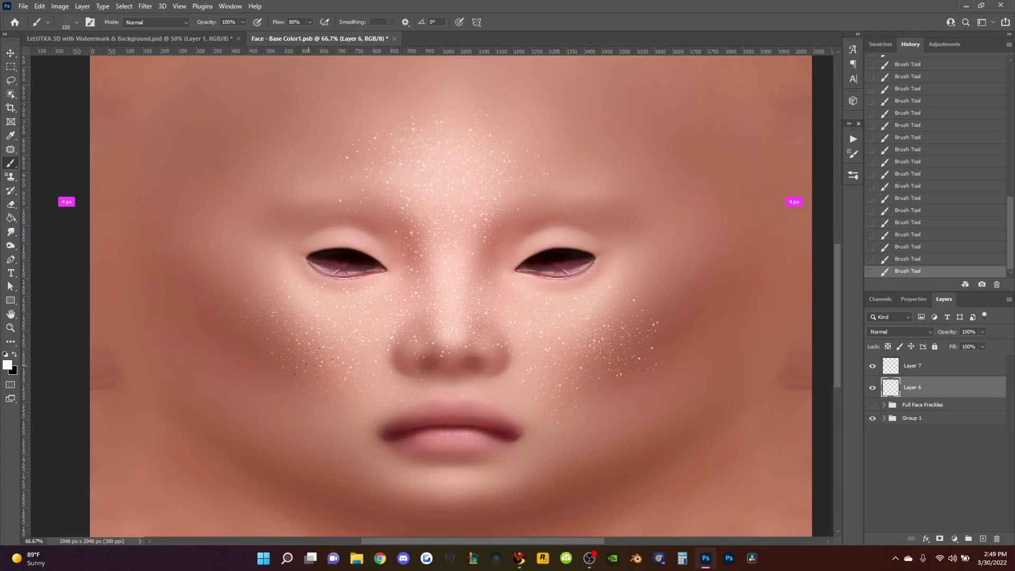
key(ctrl+z)
key(Return)
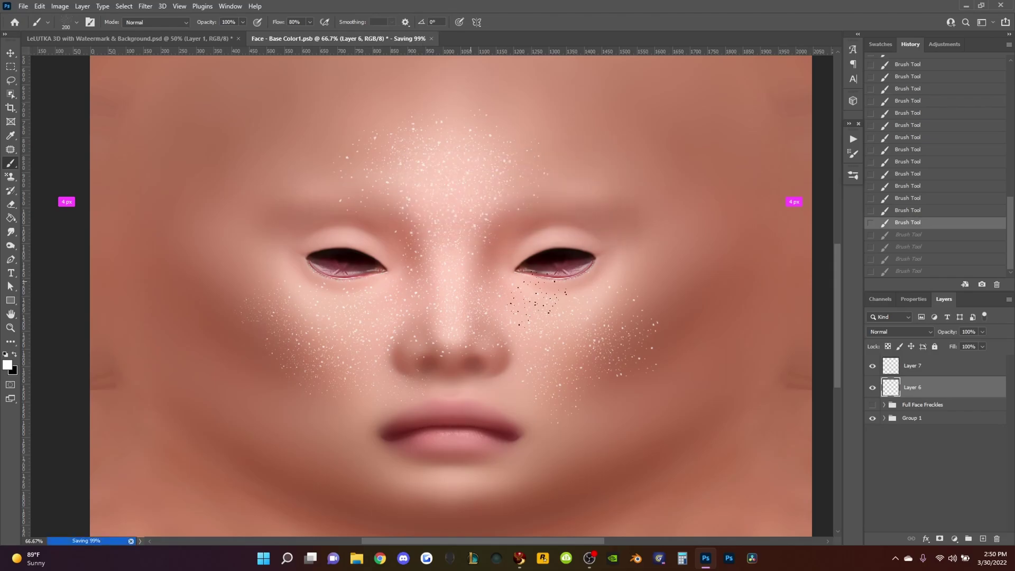
- Add a third empty layer and switch to the One Freckle brush preset
click(145, 6)
mouse_move(152, 141)
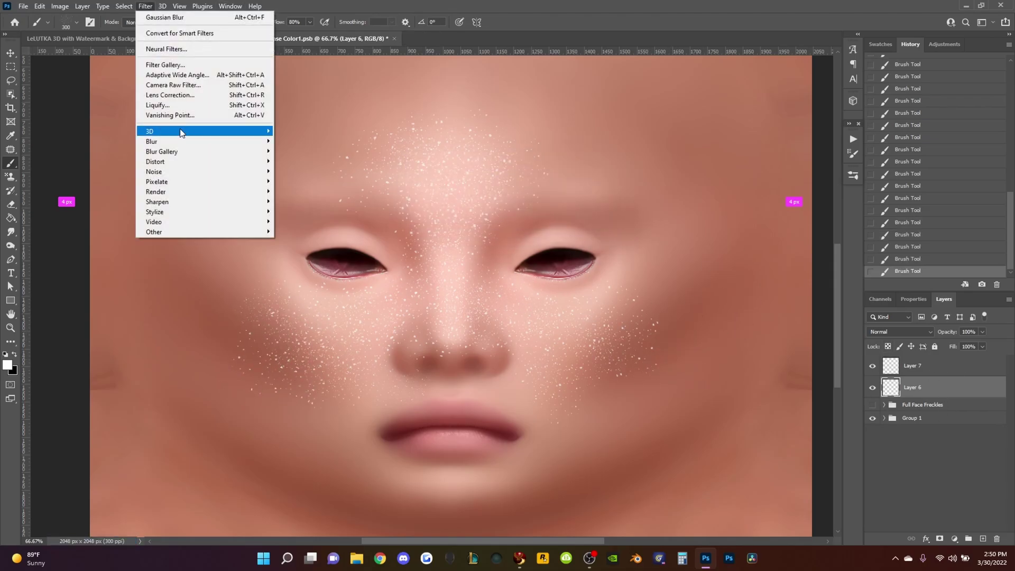
click(854, 176)
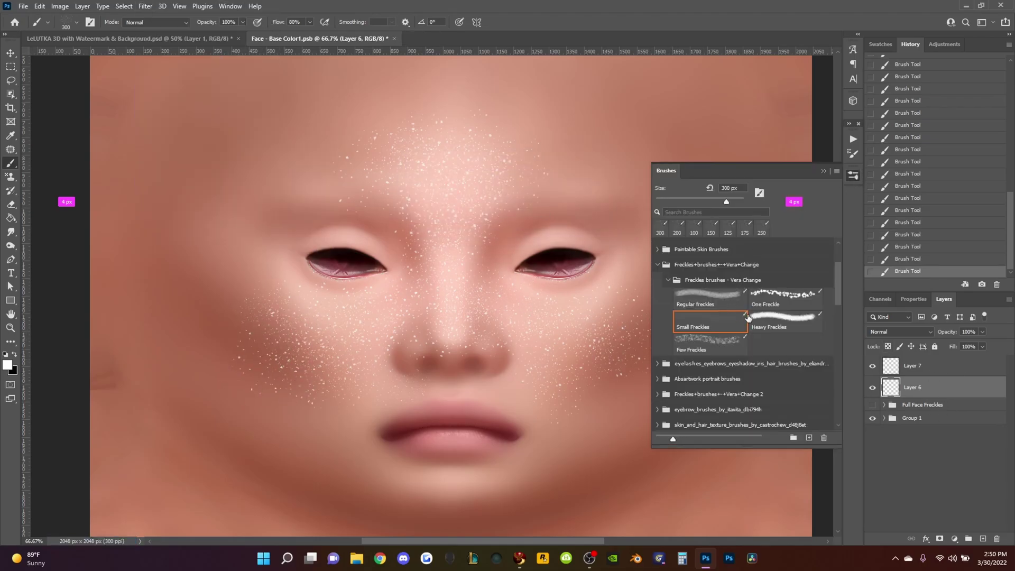
click(771, 319)
click(793, 302)
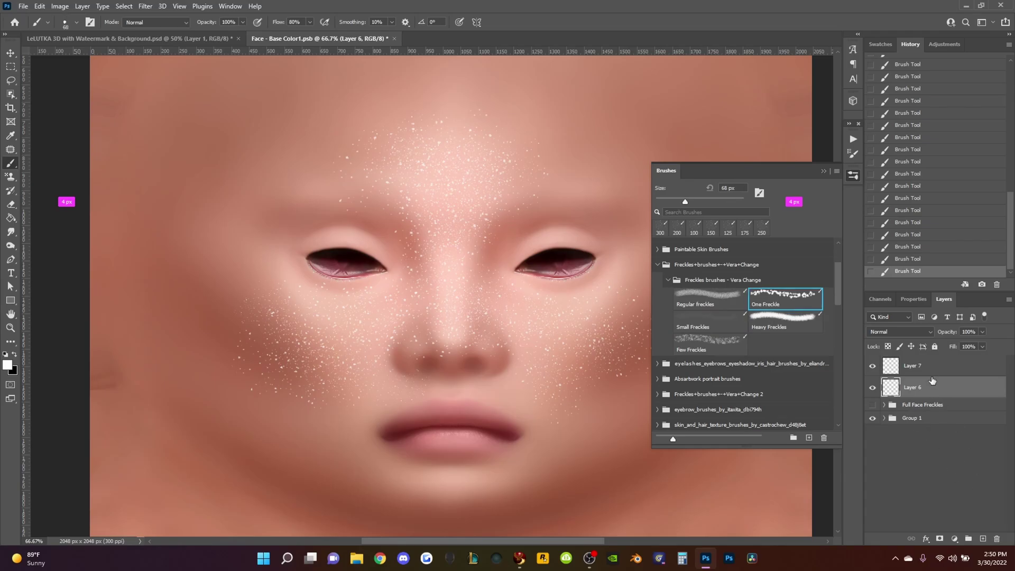
click(981, 538)
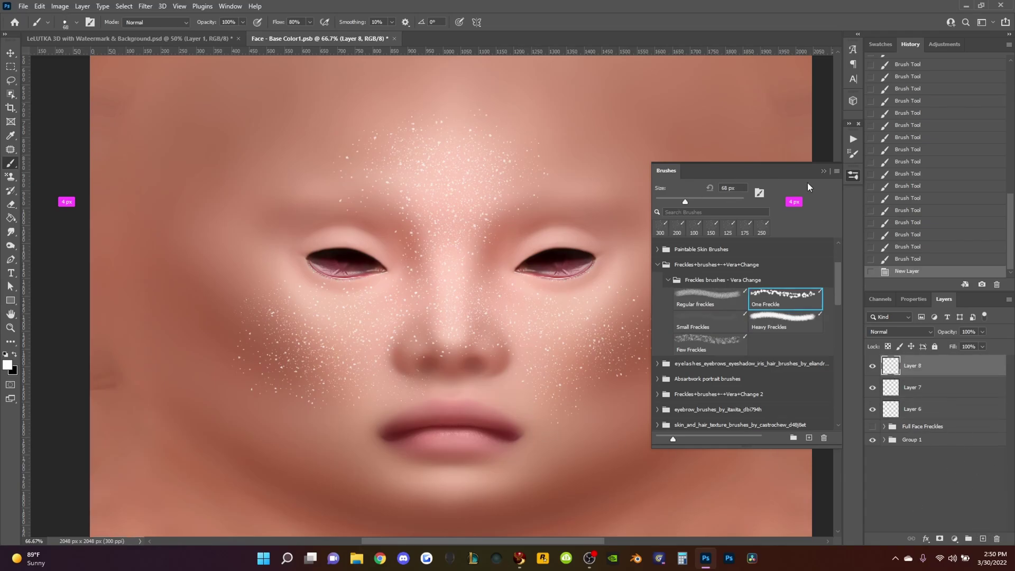
click(823, 171)
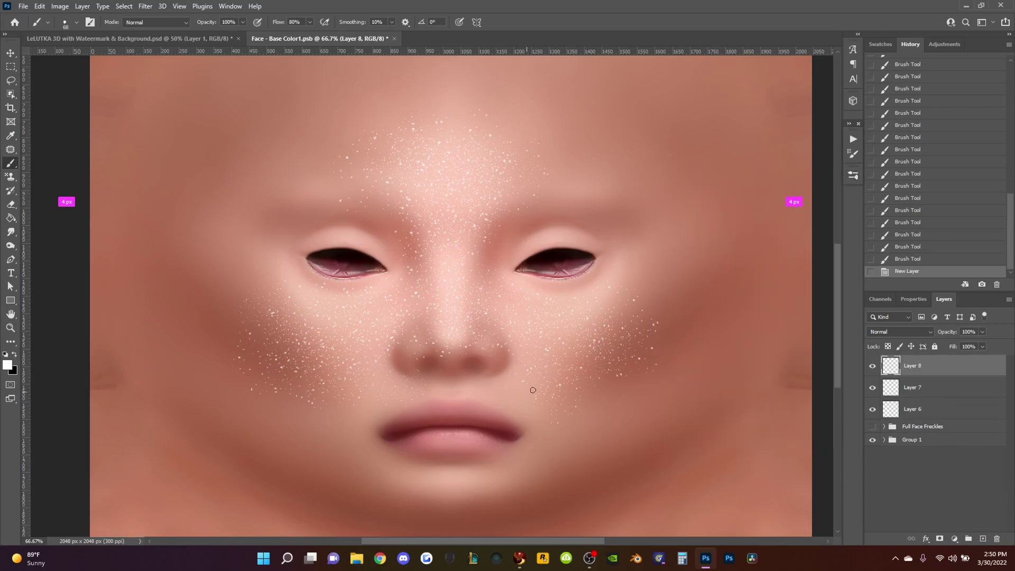
- Place single freckle dots beside the nostril, the left eye and the right eye
click(503, 363)
key(ctrl+z)
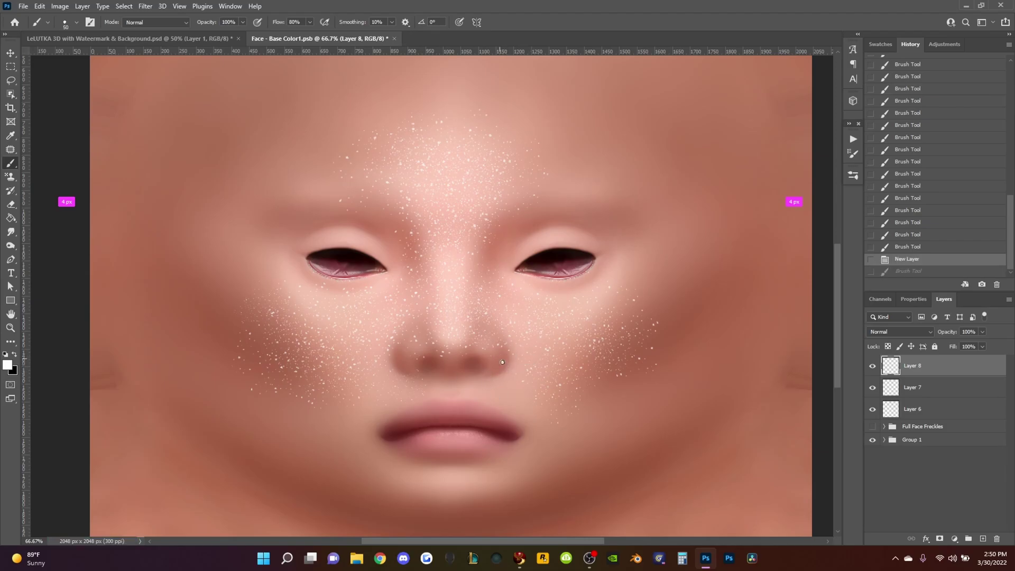
click(502, 362)
click(299, 240)
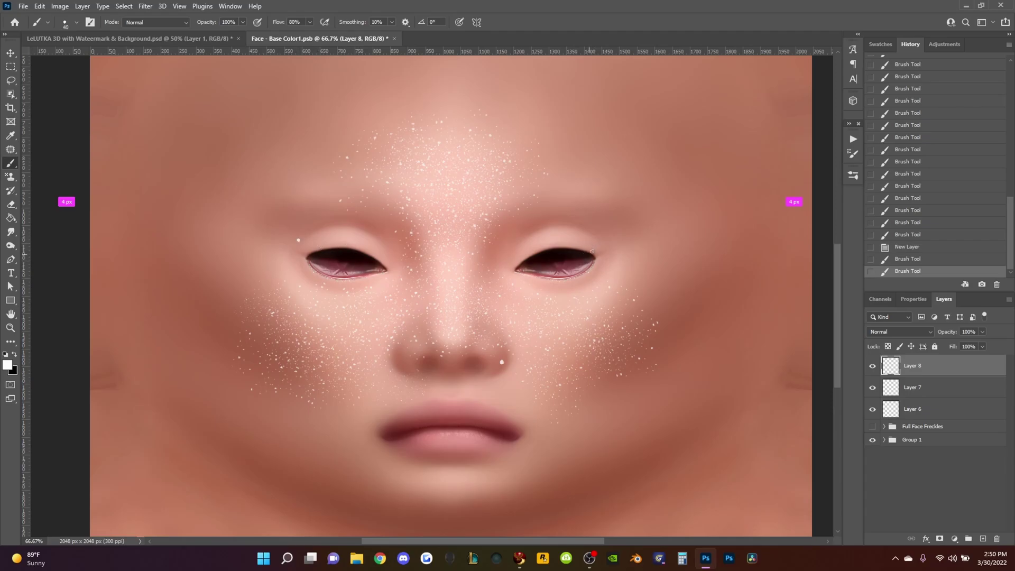
click(591, 253)
- Try a white dot above the lip, undo the recent dots, and dismiss the save warning
click(428, 400)
scroll(545, 332, up, 1)
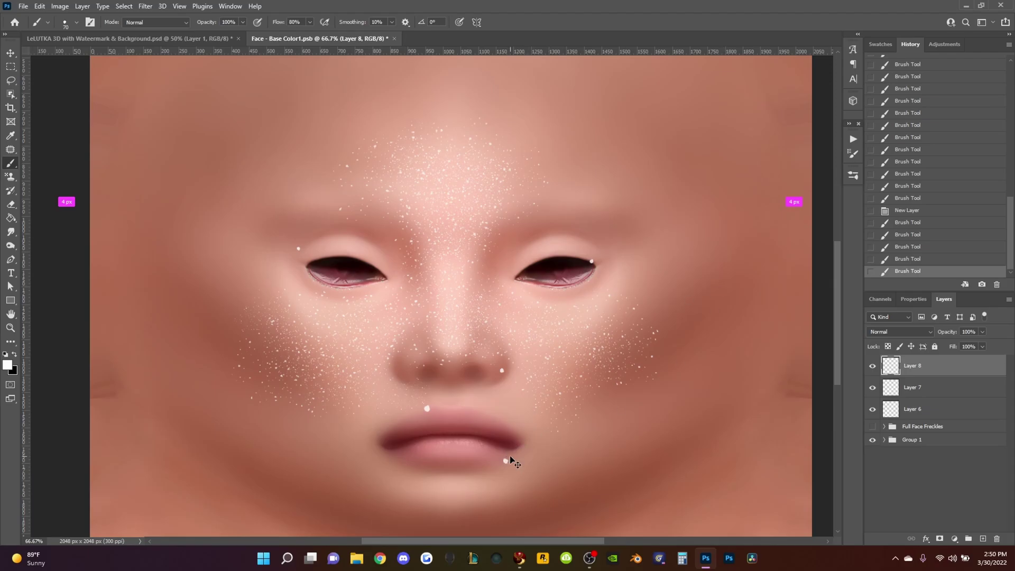
key(ctrl+z)
key(ctrl+z)
key(ctrl+s)
key(ctrl+z)
click(516, 215)
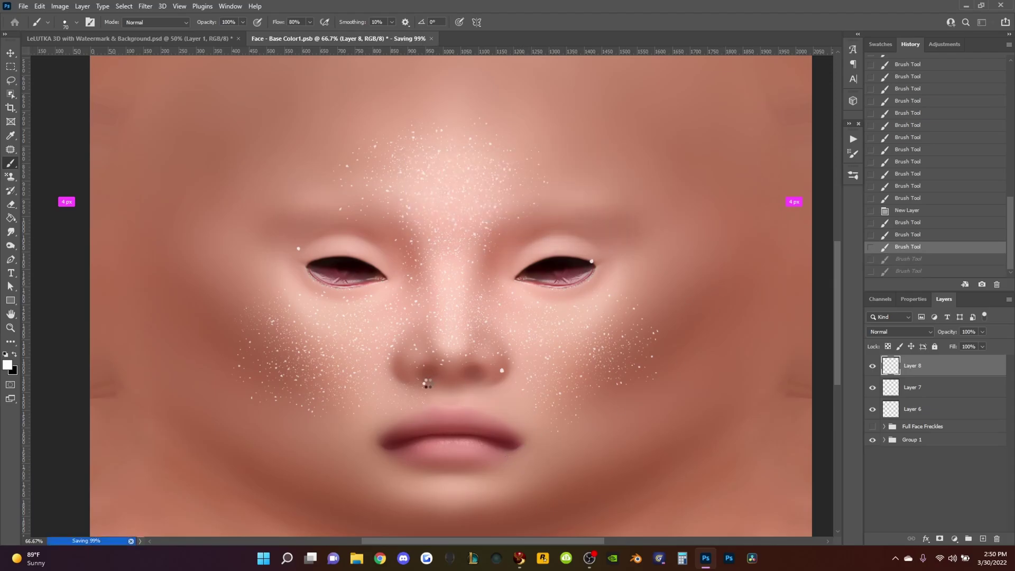
- Re-place single dots above the lip and near the left and right eye corners
click(593, 382)
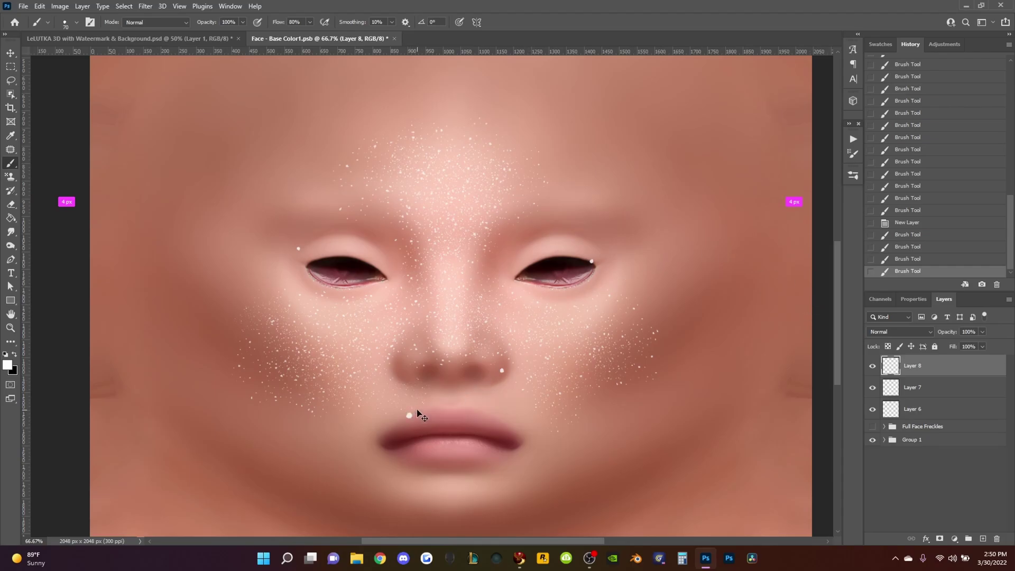
key(ctrl+z)
key(ctrl+s)
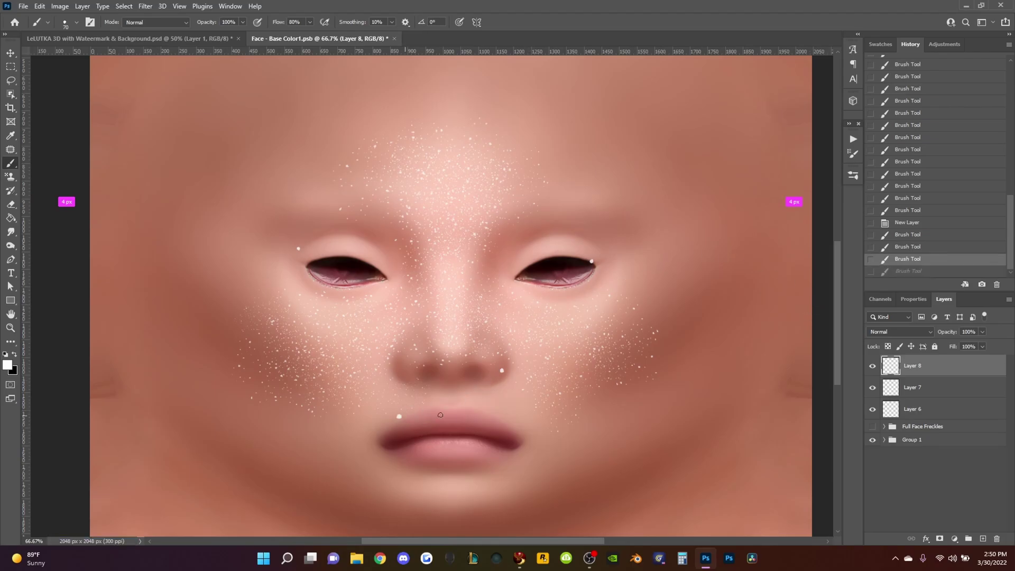
click(440, 415)
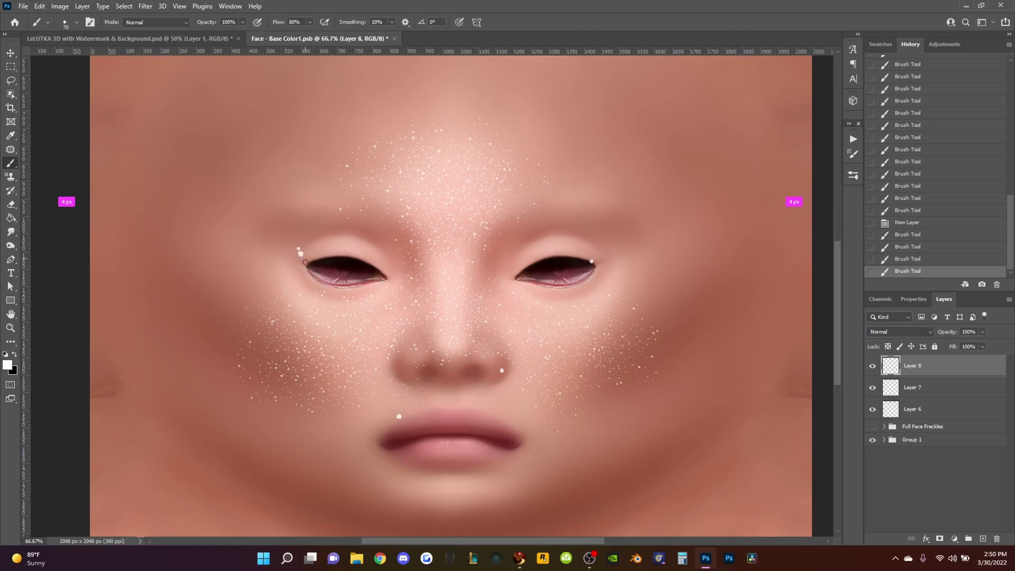
click(304, 263)
click(583, 253)
scroll(436, 140, up, 1)
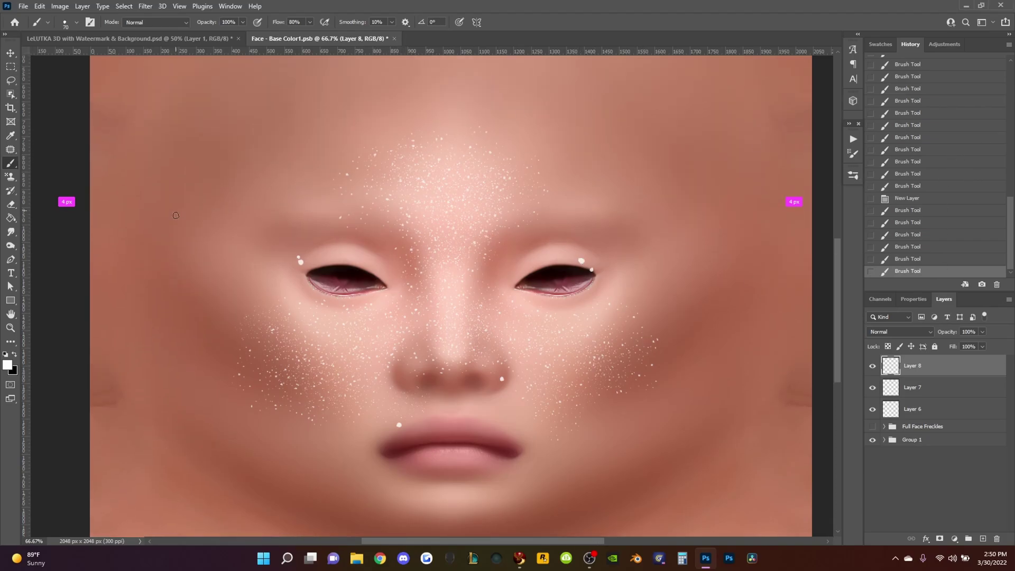
- Gaussian-blur the single-dot Layer 8 and fade its opacity to 37%
click(145, 6)
mouse_move(183, 142)
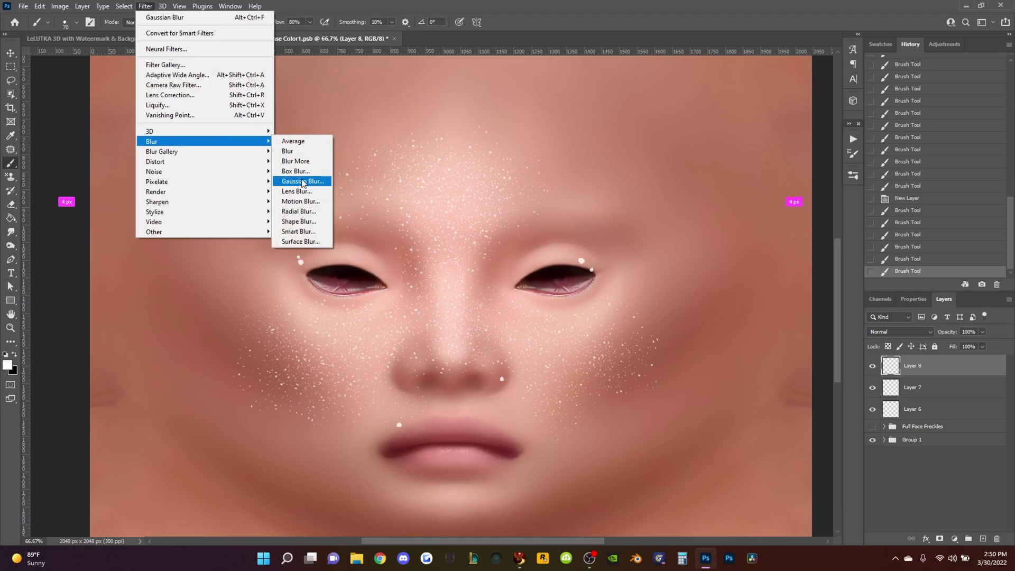
click(297, 182)
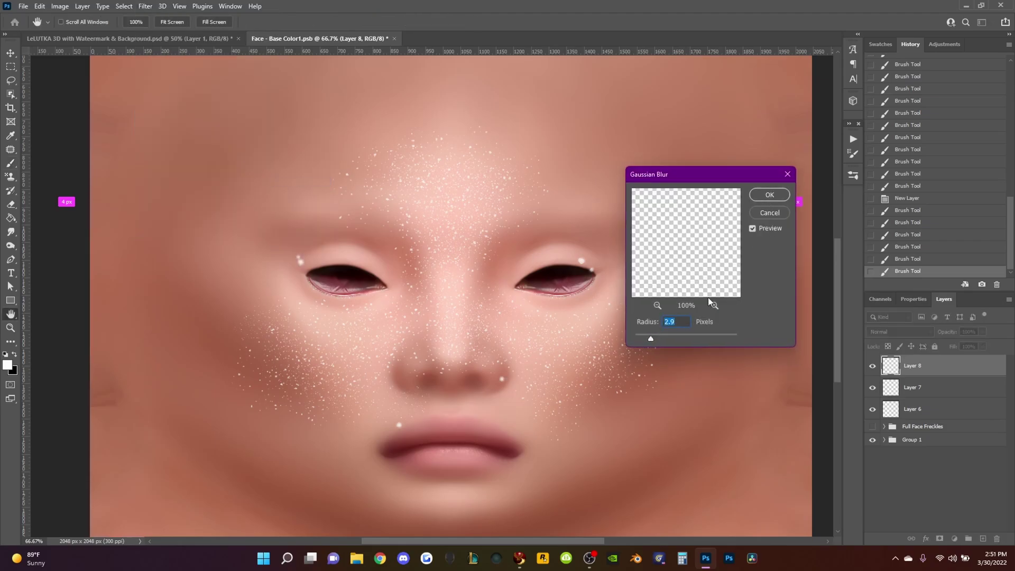
click(652, 334)
click(759, 194)
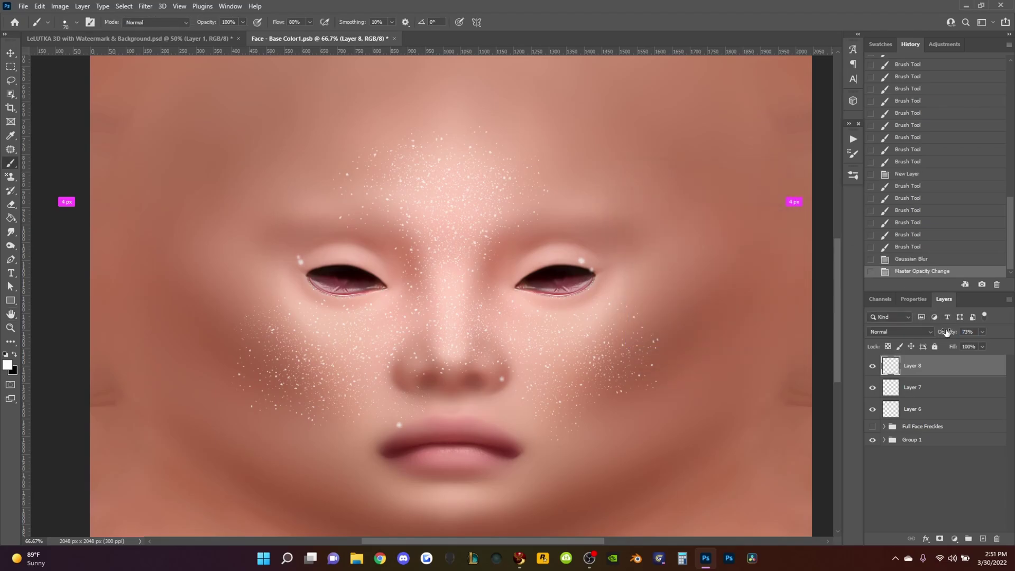
drag(946, 331, 945, 333)
- Gaussian-blur freckle Layer 7 with a 1.3 radius
click(923, 389)
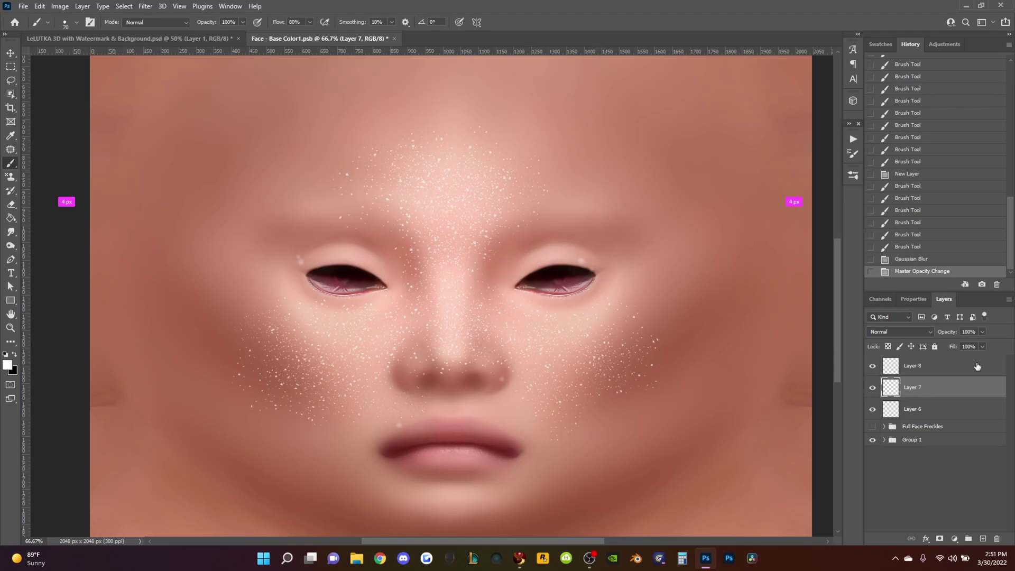
click(144, 6)
mouse_move(151, 141)
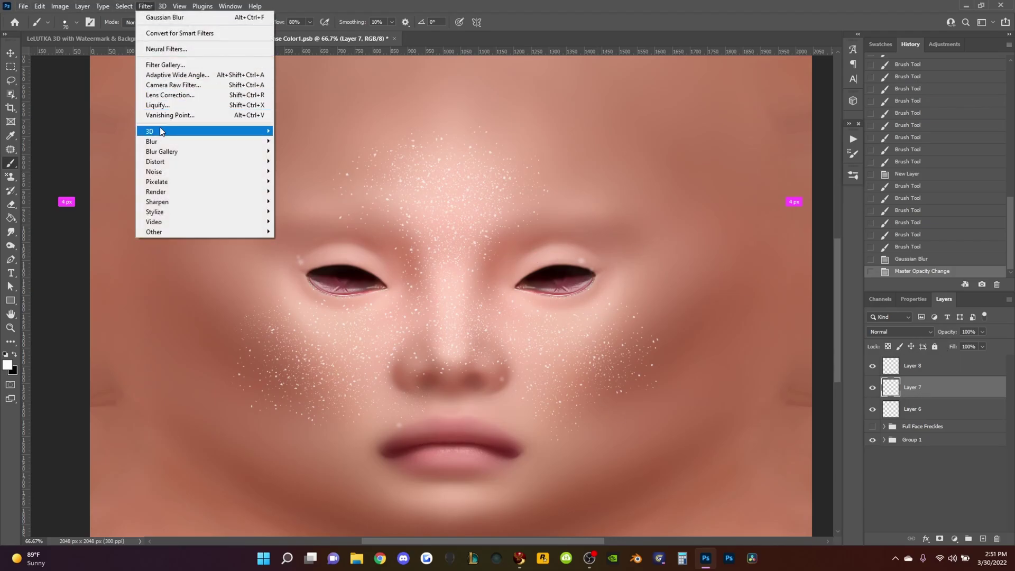
click(305, 182)
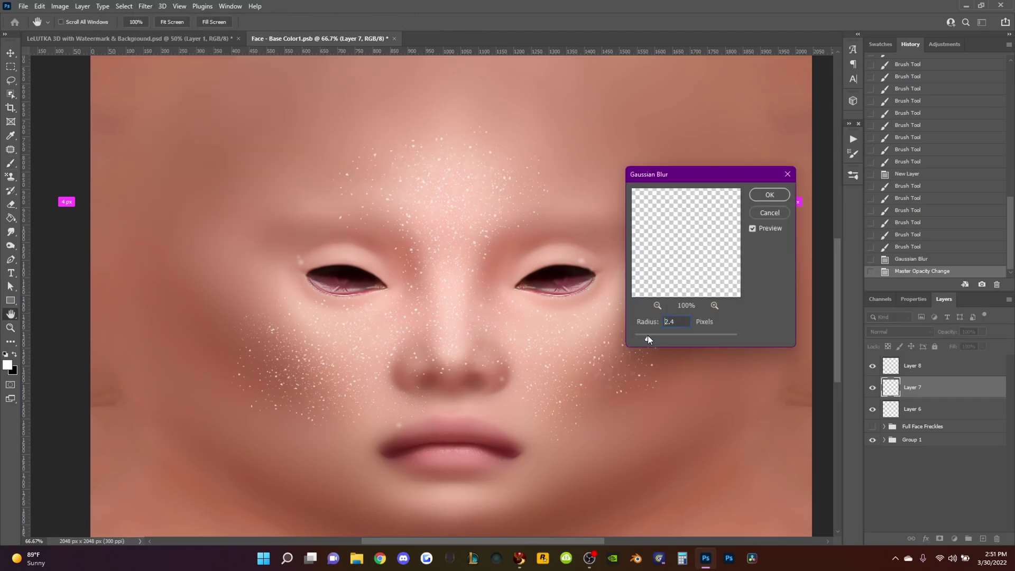
drag(649, 338, 642, 337)
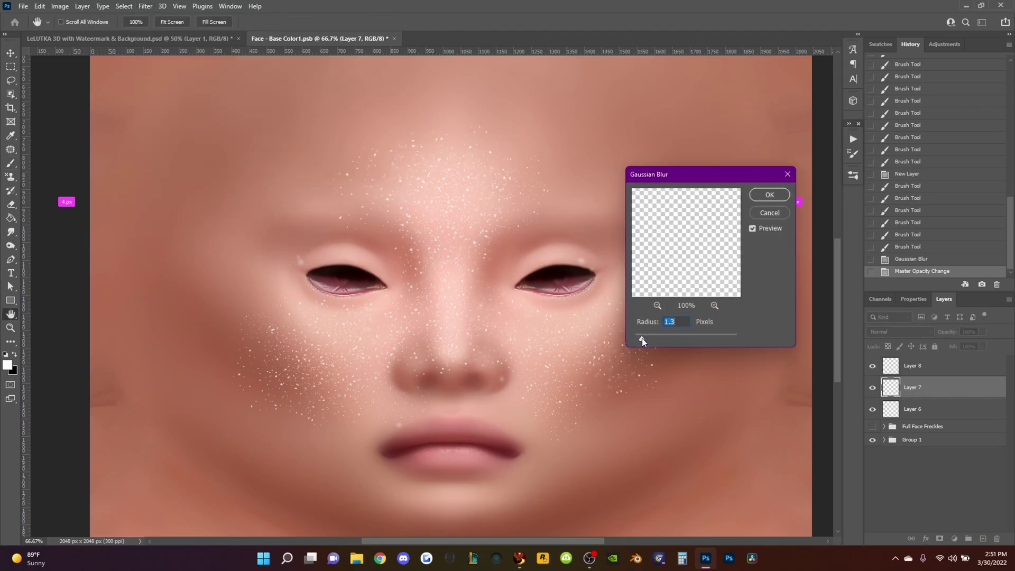
key(Return)
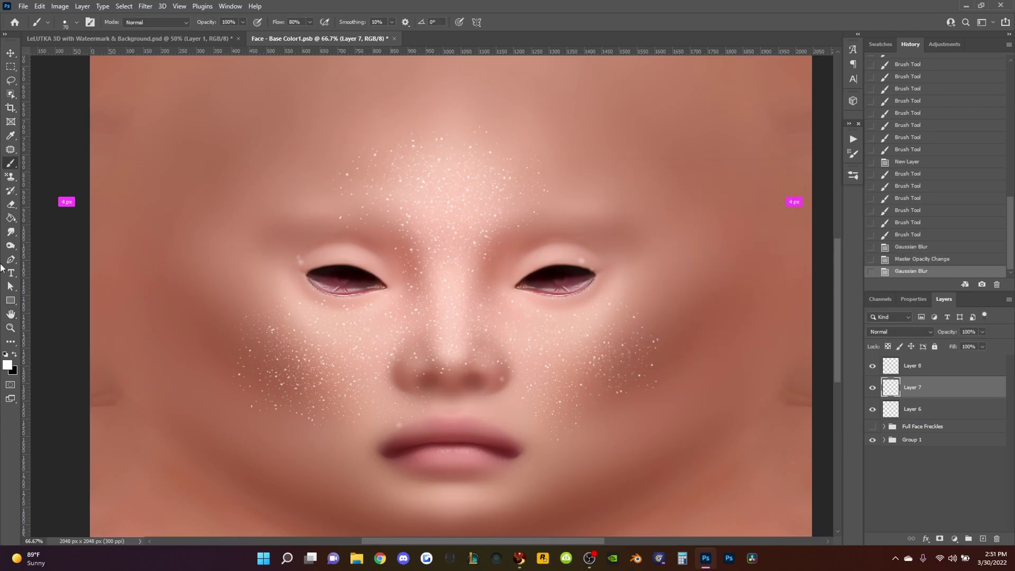
- Gaussian-blur freckle Layer 6, then apply the blur once more to Layer 7
click(949, 417)
click(145, 6)
click(304, 180)
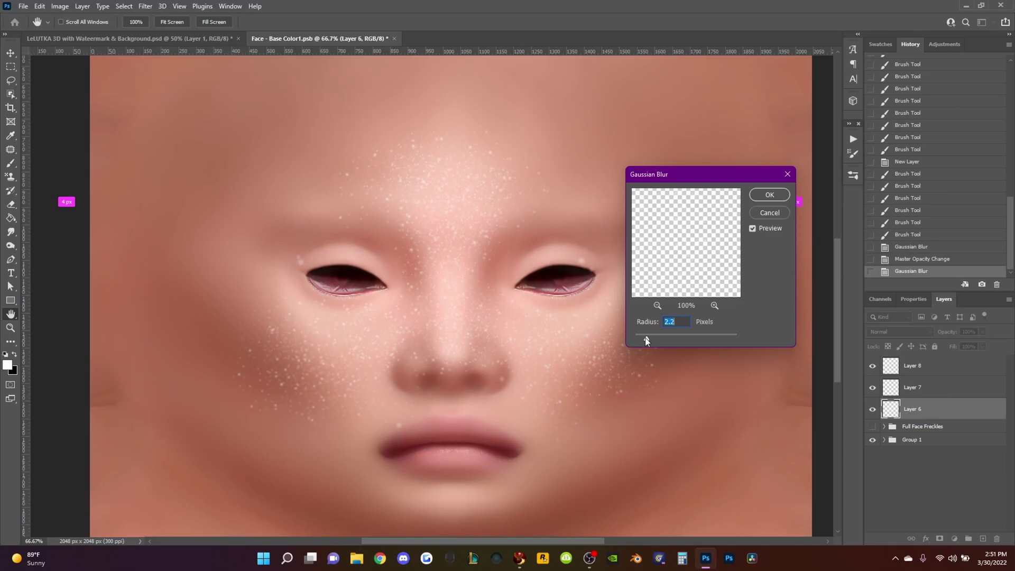
key(Return)
click(948, 387)
click(145, 6)
click(304, 181)
text(1.2)
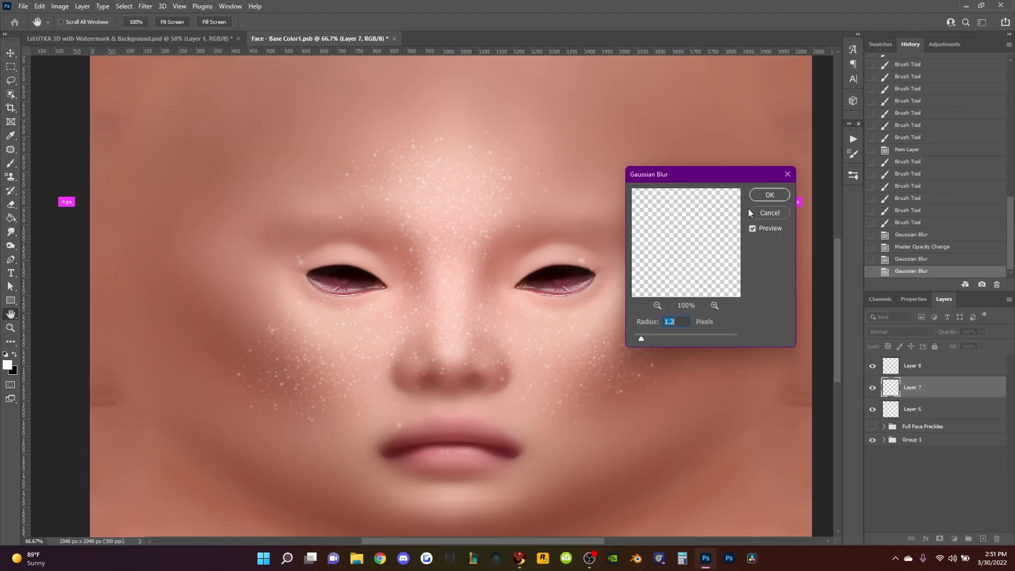
key(Return)
- Hide Group 1 and export the freckles as a transparent PNG, replacing Face - Base Color1.png
click(873, 439)
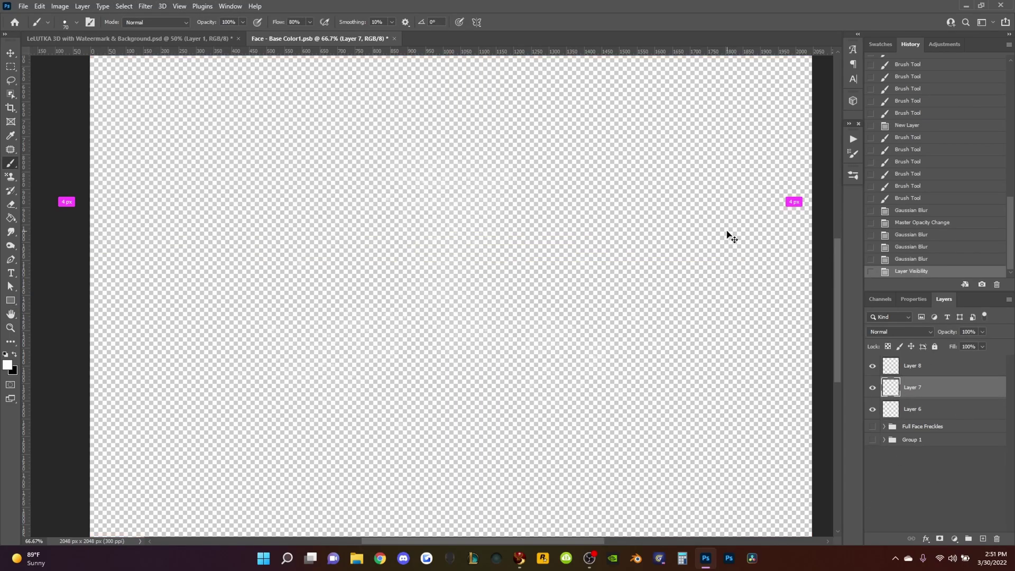
key(ctrl+alt+shift+w)
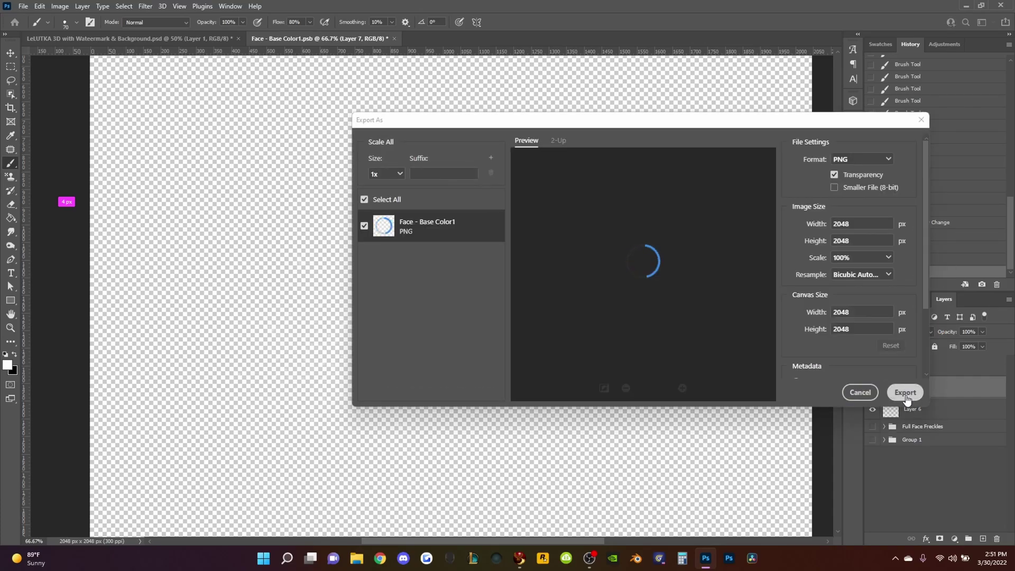
click(906, 394)
click(431, 268)
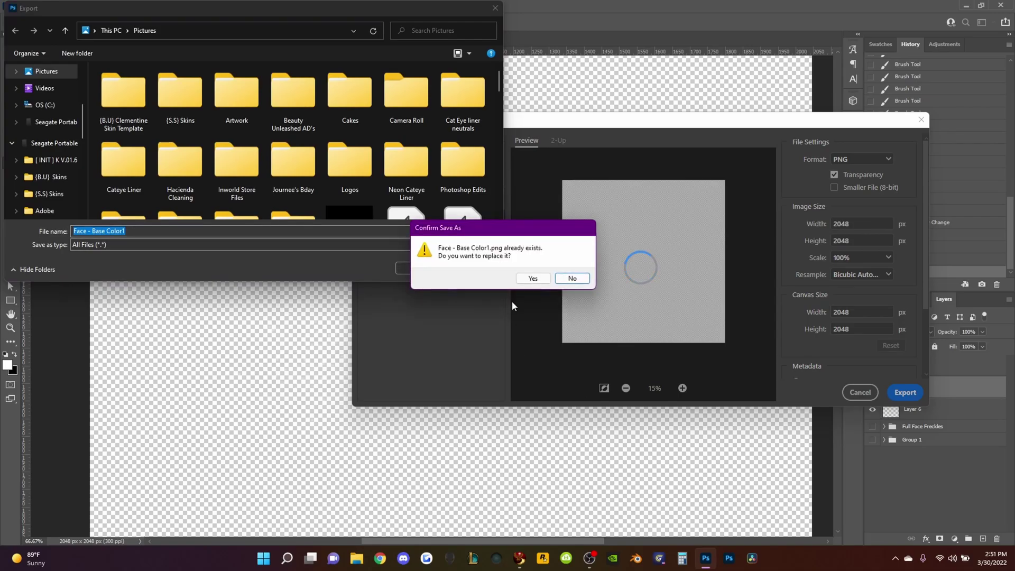
click(530, 277)
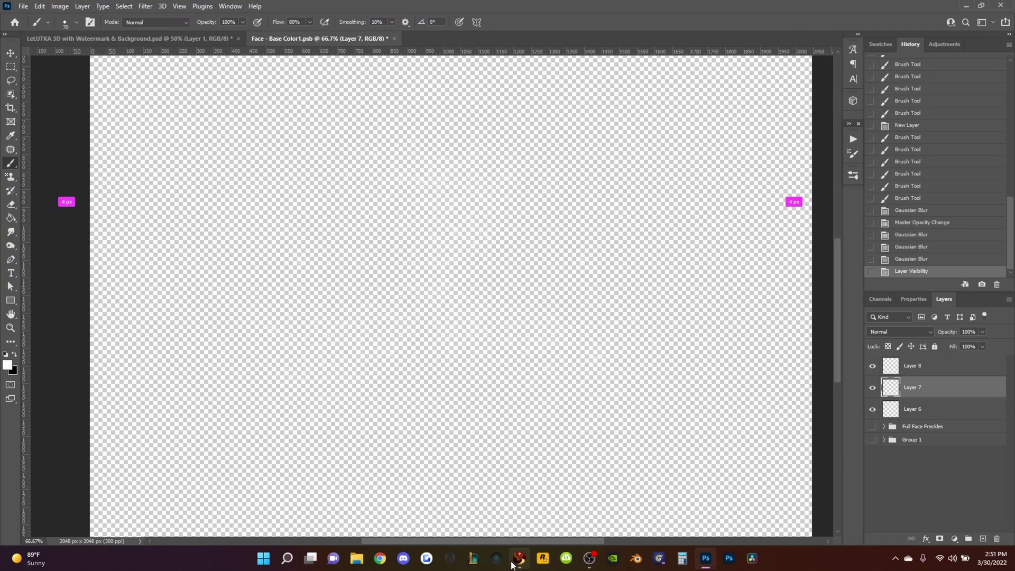
click(515, 560)
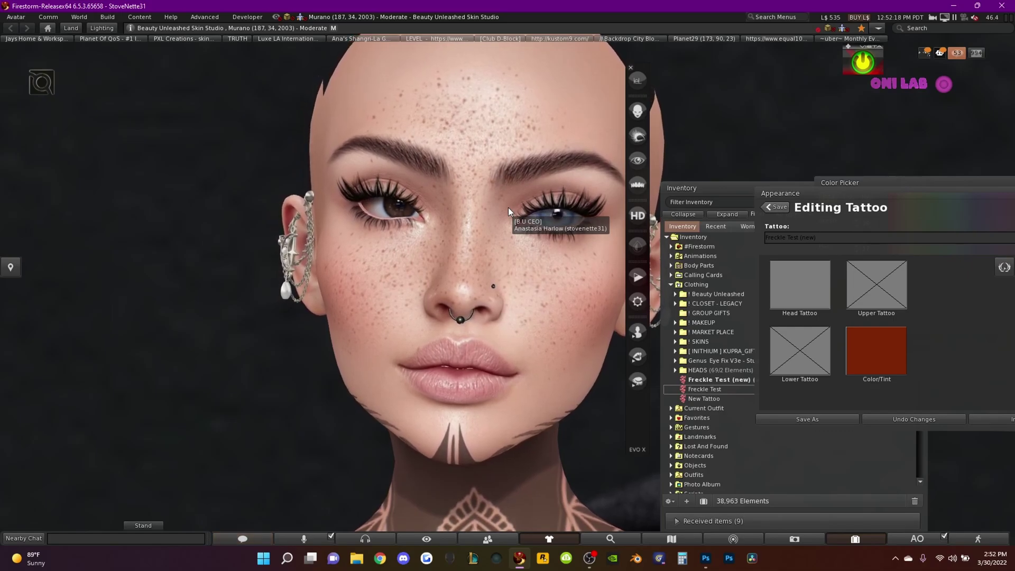
- Reset the Firestorm camera to face the avatar with Esc, leaving tattoo editing put away
key(Escape)
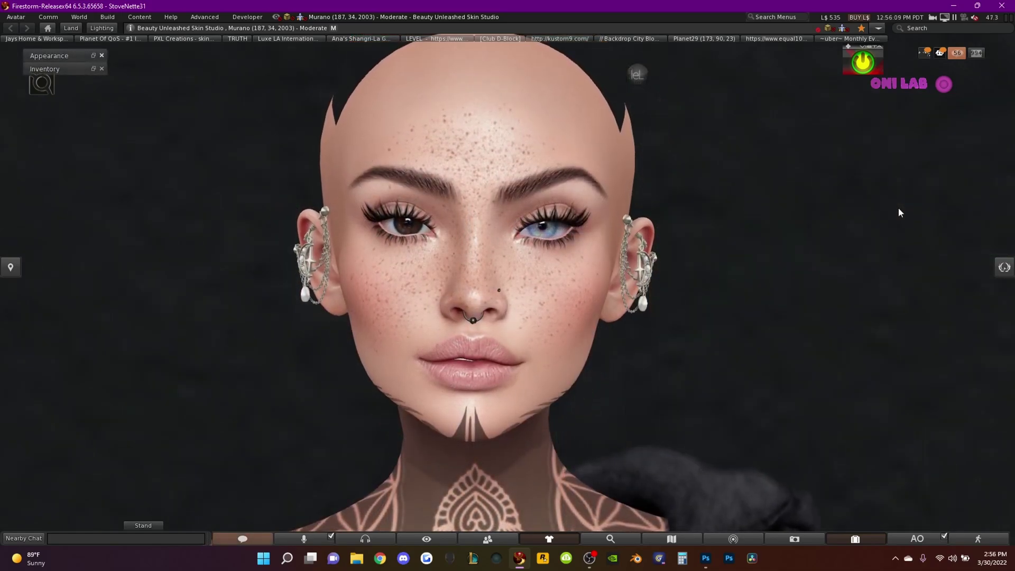